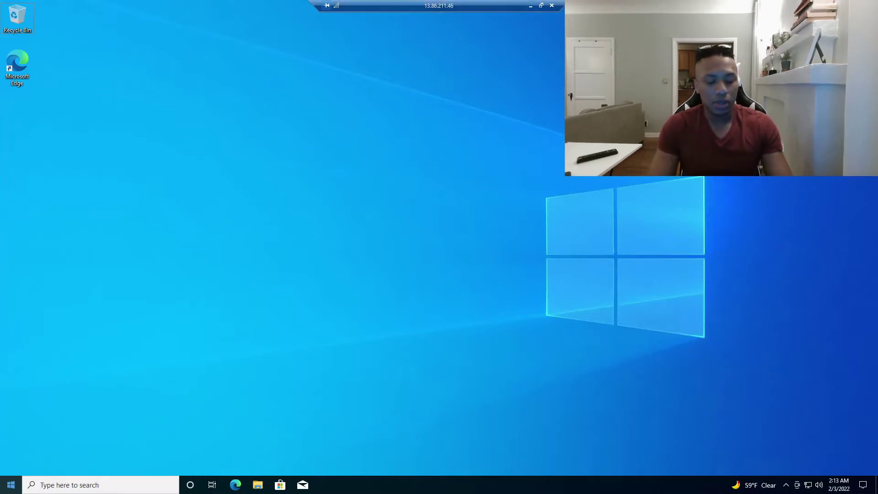
Check System Type, installed RAM and OS Name in System Information, then close it
click(6, 482)
text(system)
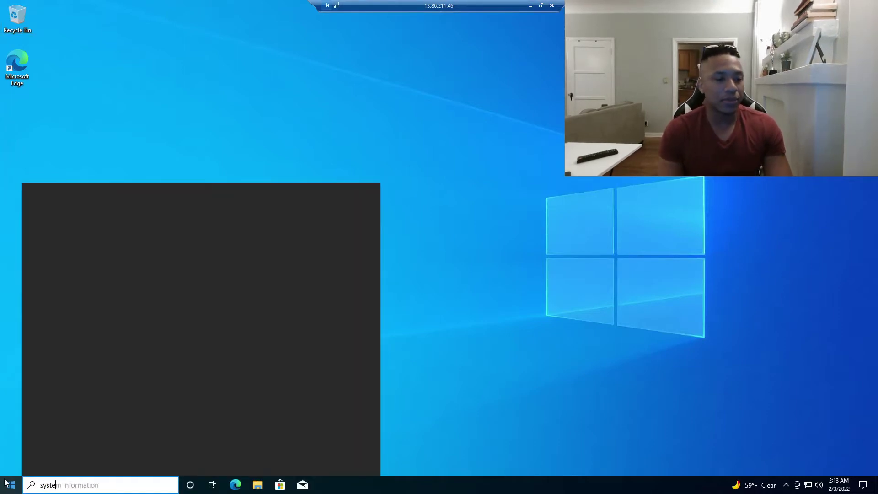
key(Return)
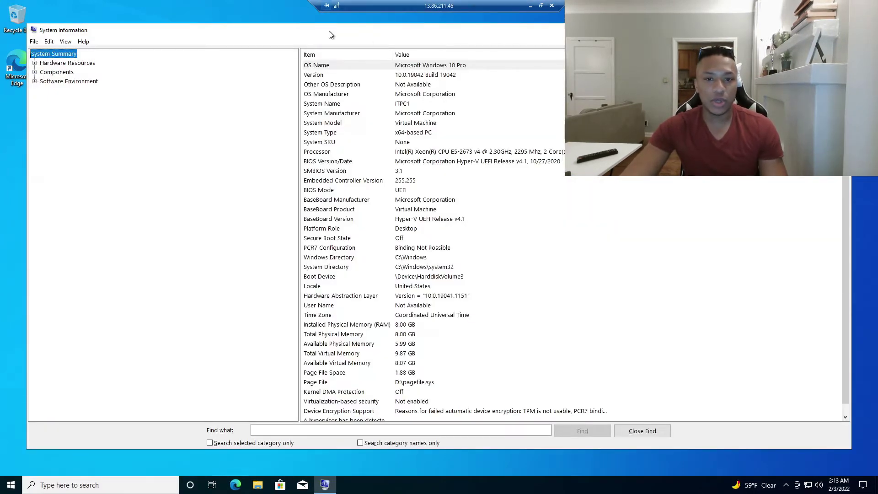
click(407, 132)
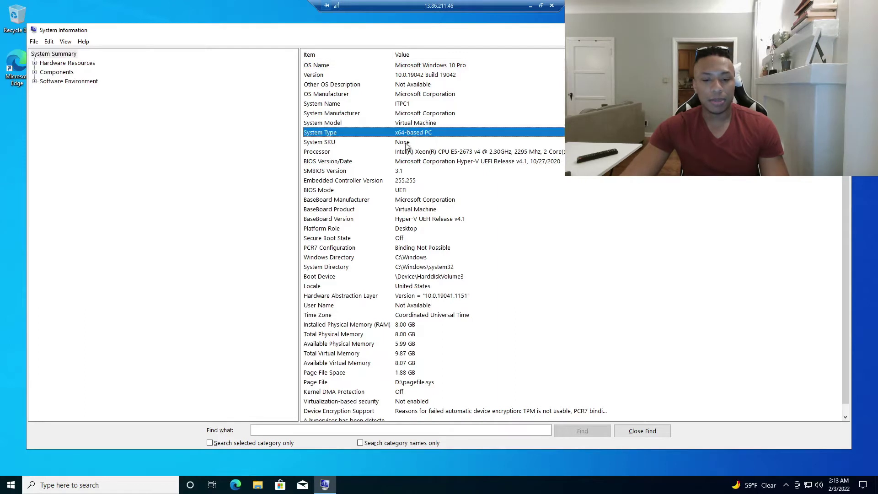
click(407, 325)
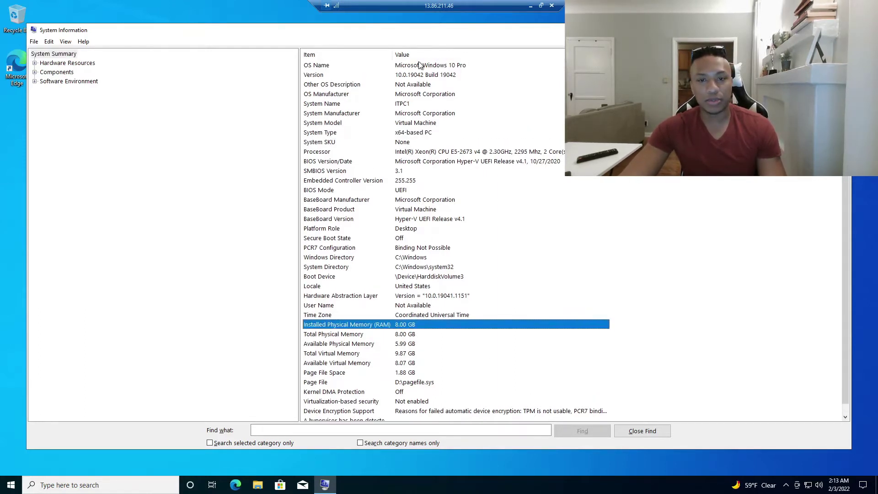
click(398, 67)
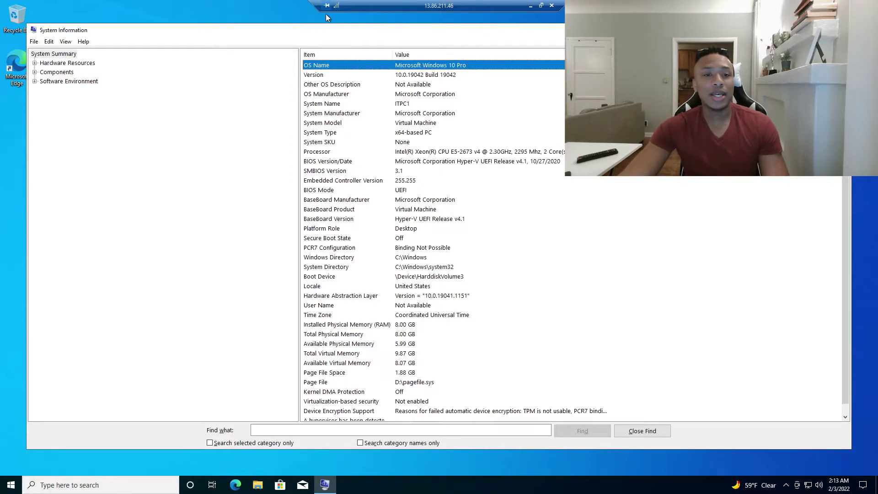
drag(319, 33, 334, 88)
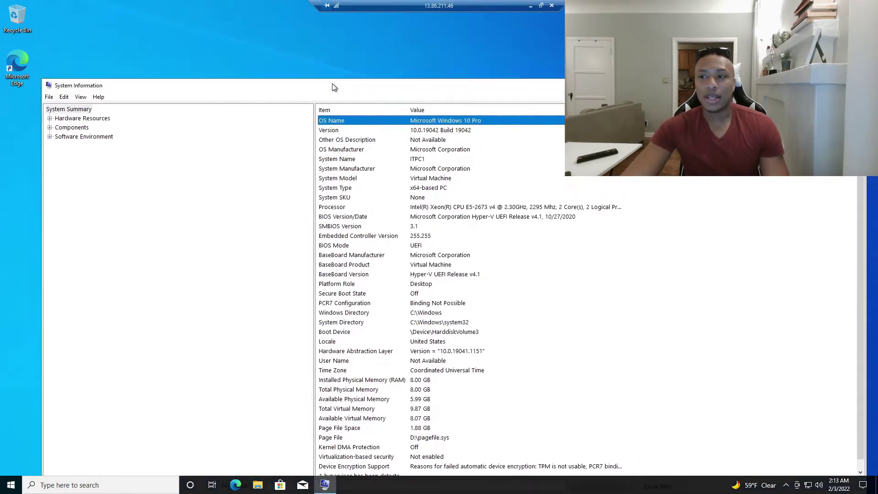
click(856, 86)
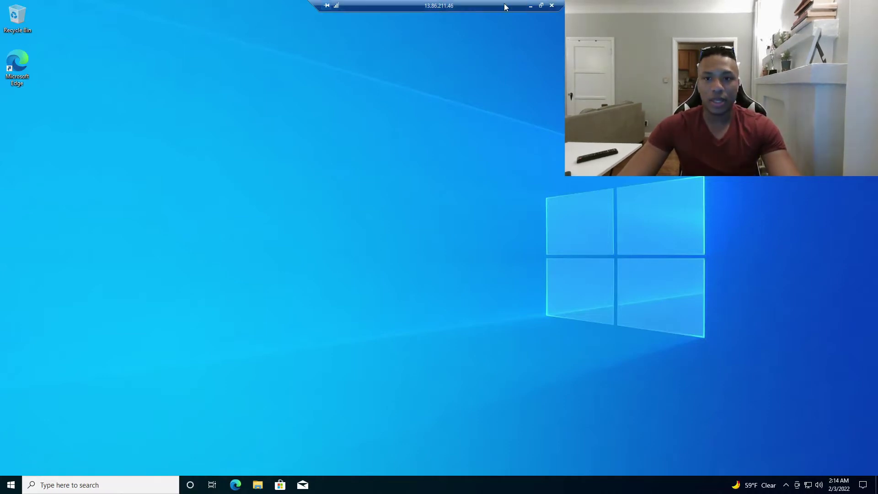
Leave the full-screen remote session and return it to full screen
click(541, 5)
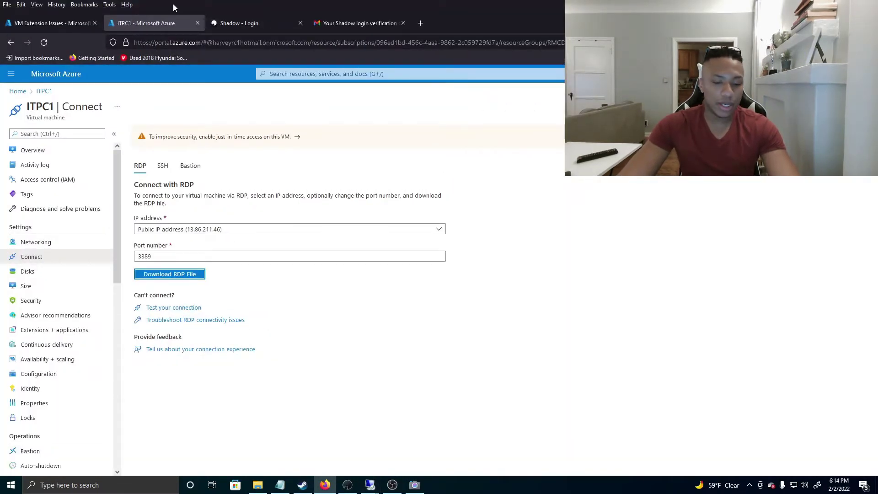
mouse_move(371, 483)
click(398, 441)
click(338, 7)
Reopen System Information from a 'system' search, then close it again
click(101, 485)
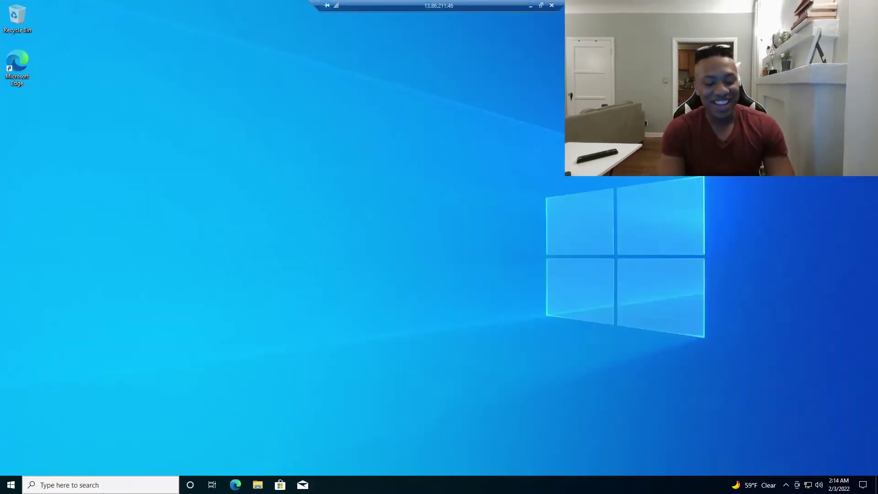
text(system)
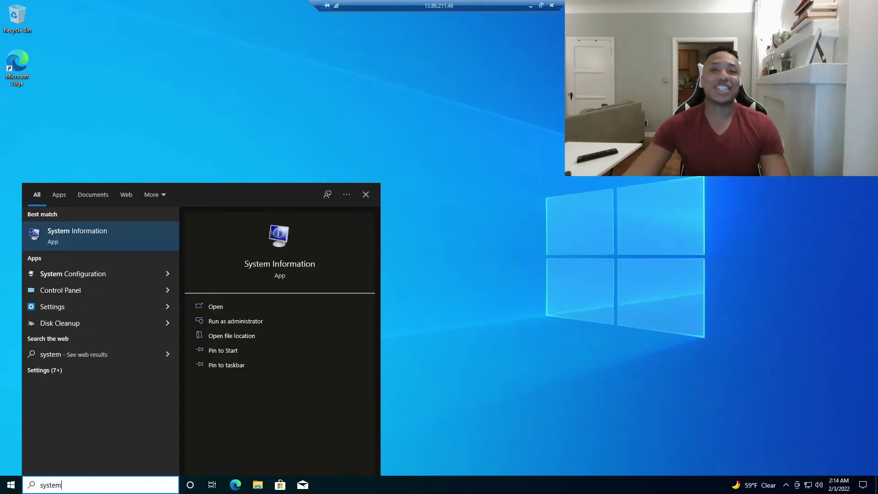
key(Return)
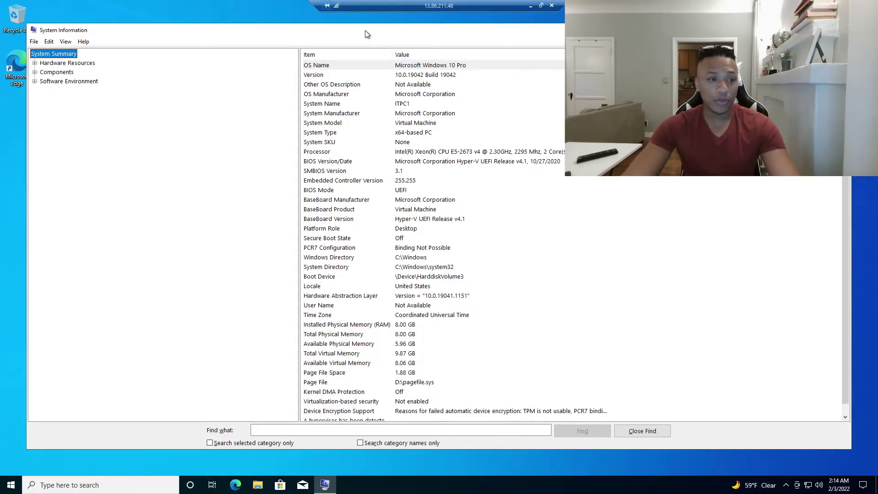
drag(365, 30, 356, 56)
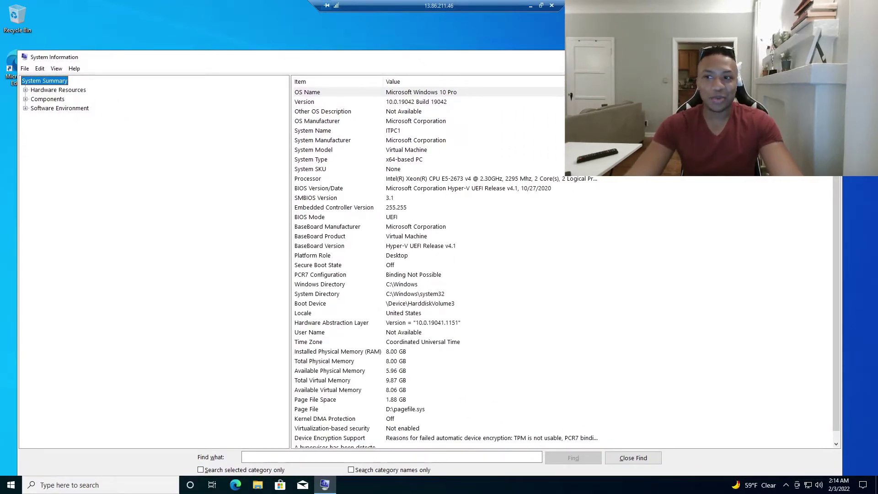
key(alt+F4)
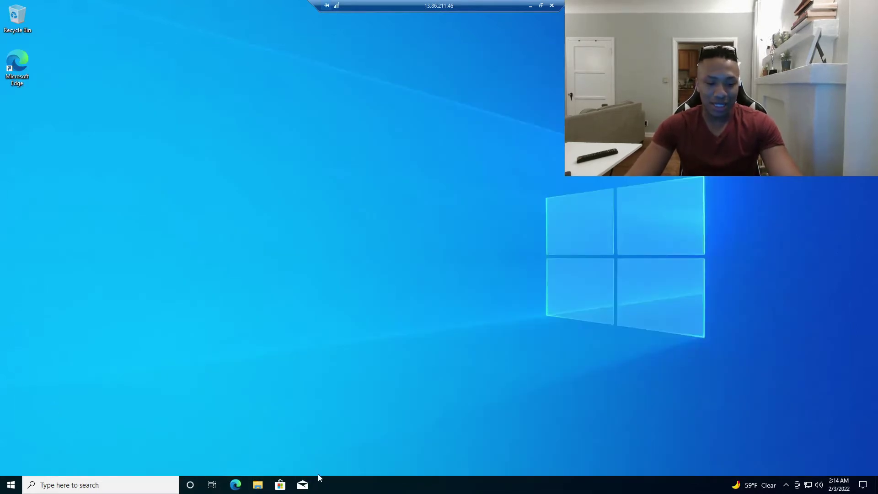
Lock the computer and sign back in with the account password
click(11, 483)
click(12, 377)
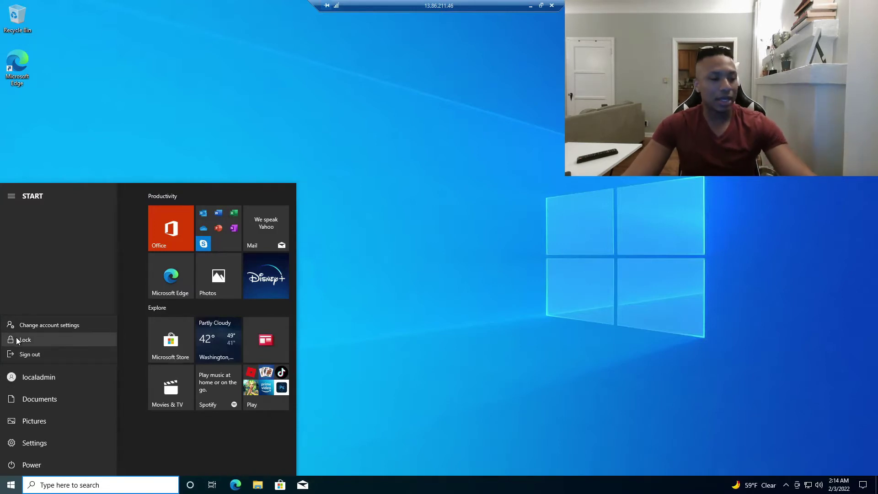
click(18, 339)
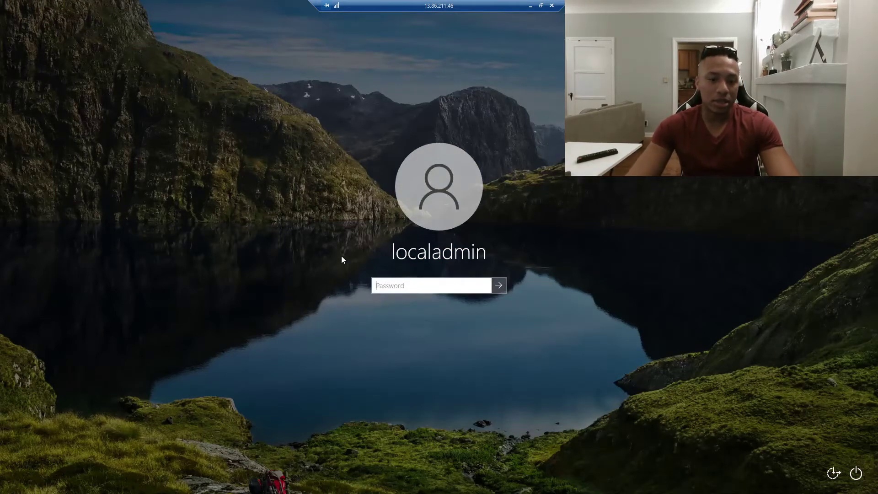
text(•)
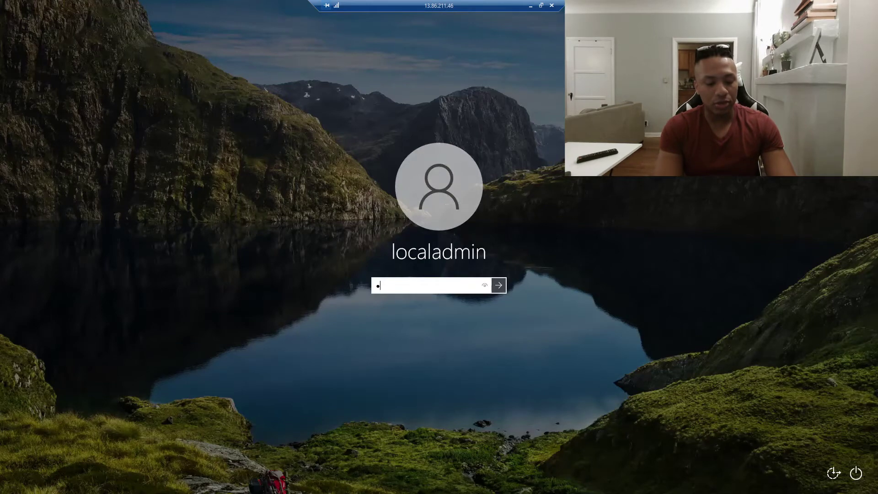
text(••)
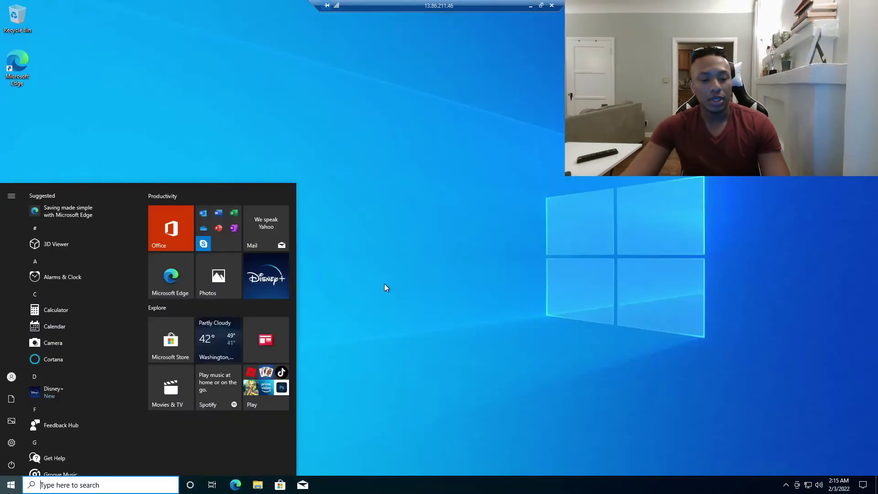
click(384, 286)
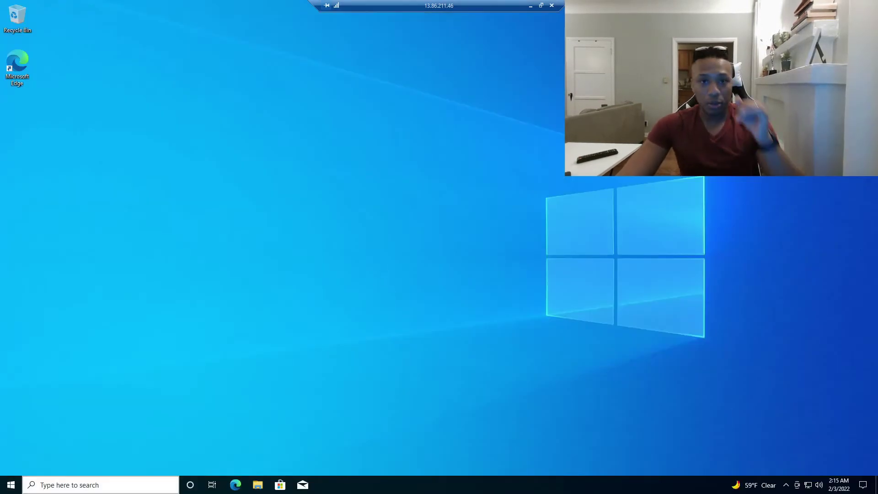
Open the account info page in Settings through a 'user' search
click(115, 486)
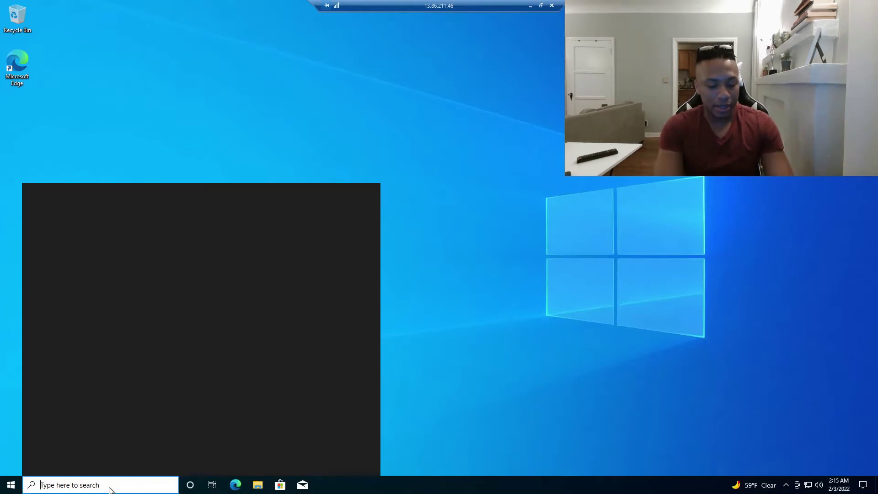
text(user)
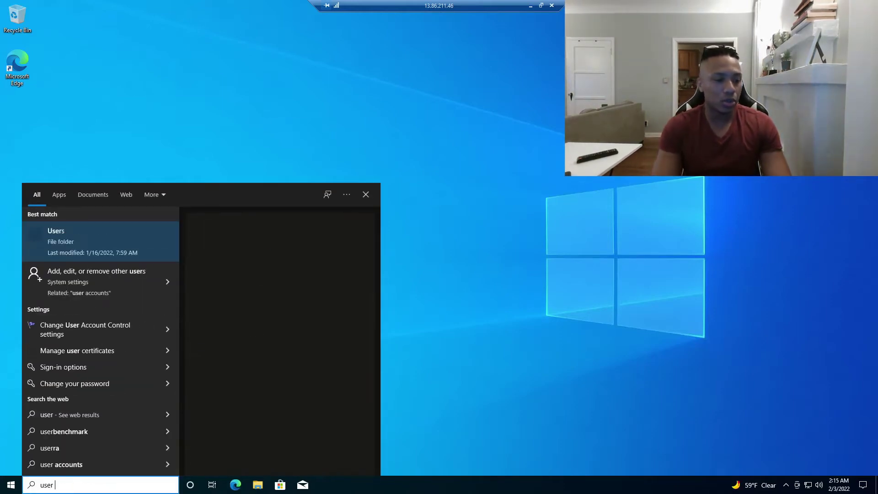
click(130, 299)
drag(226, 21, 450, 64)
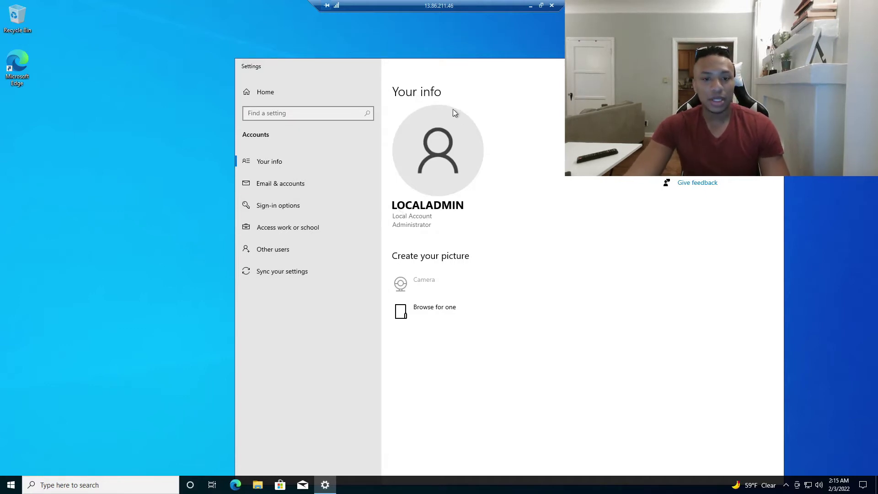
drag(437, 68, 333, 51)
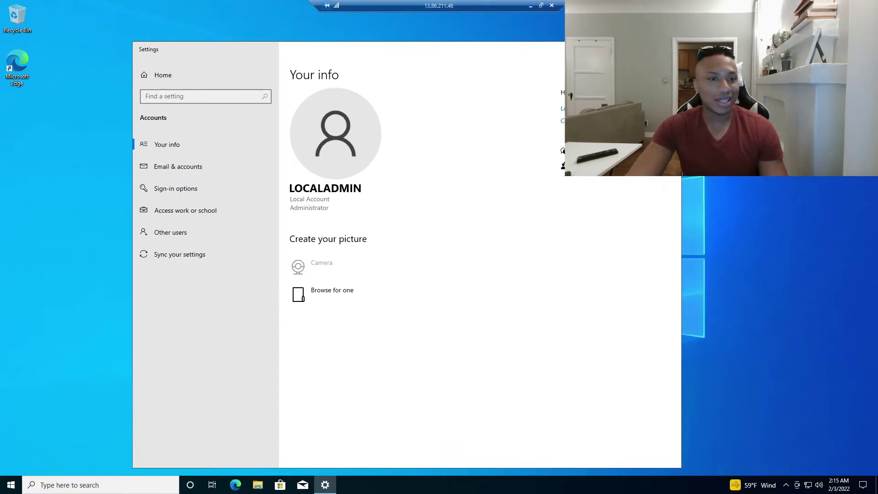
drag(349, 49, 416, 63)
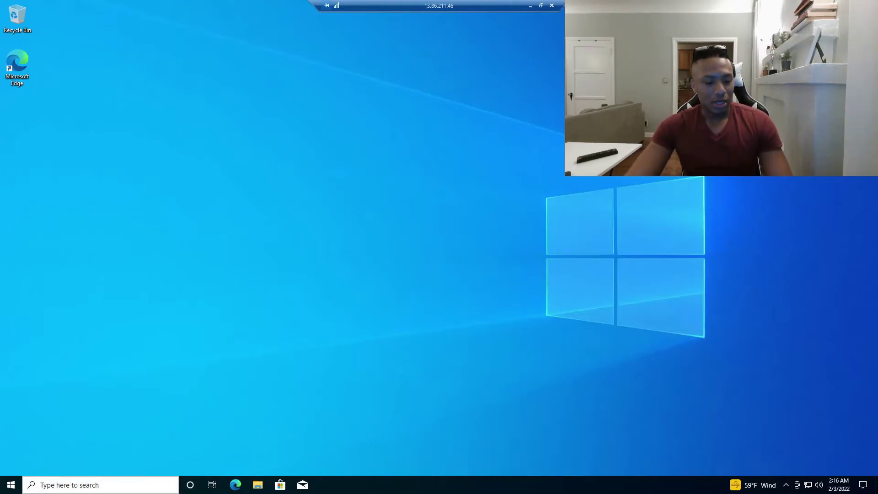
Open and dismiss the Windows search panel three times
click(91, 485)
click(471, 336)
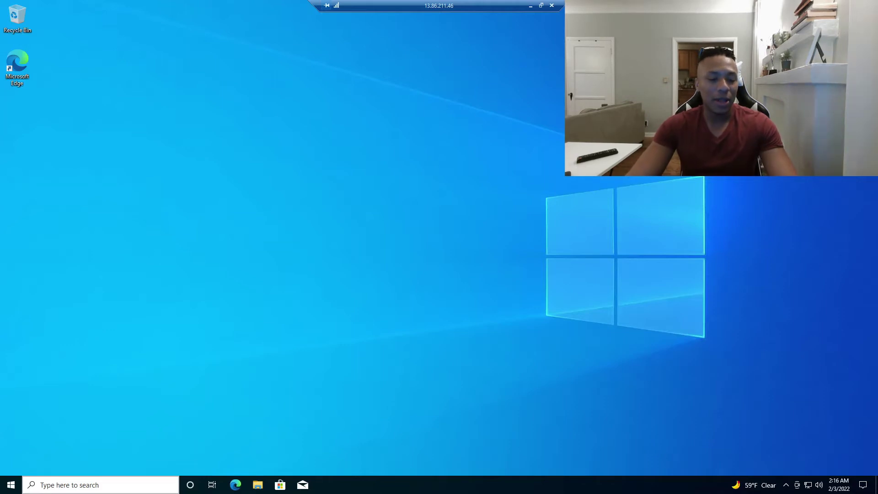
click(68, 485)
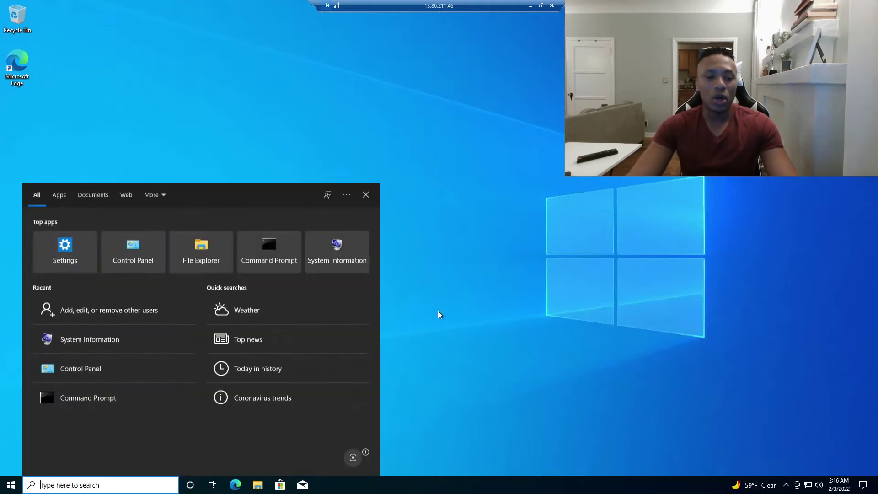
click(470, 287)
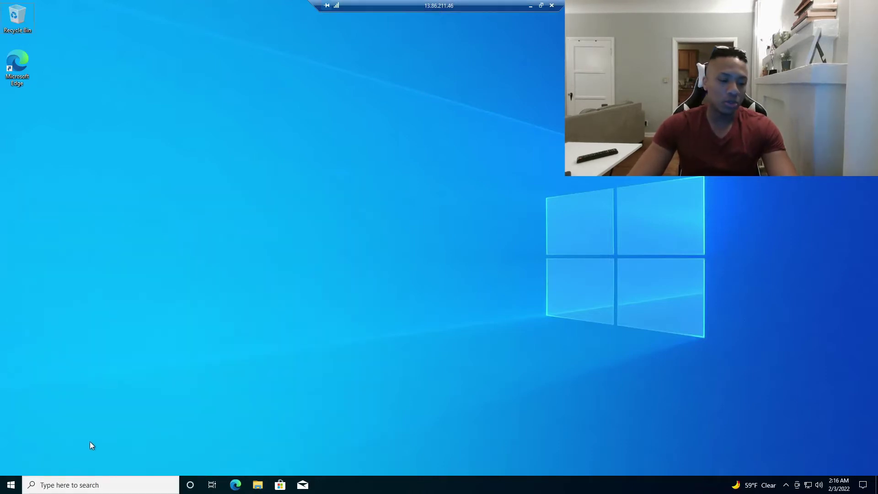
click(92, 483)
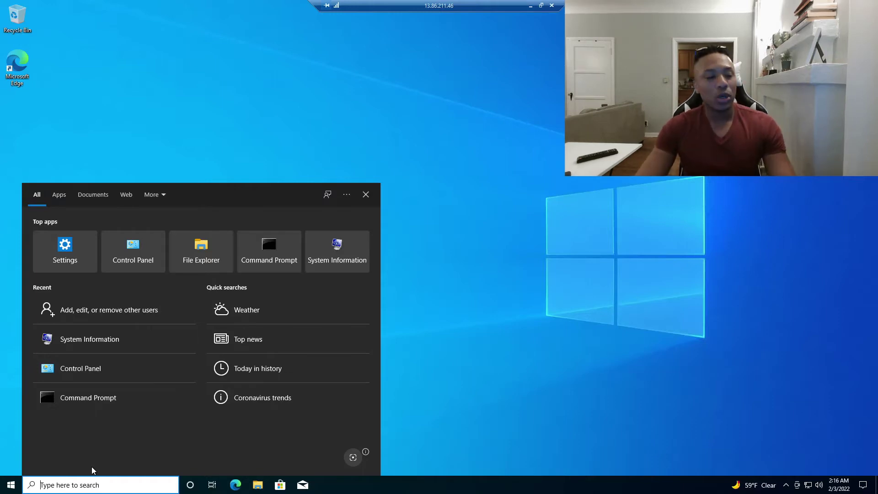
click(459, 338)
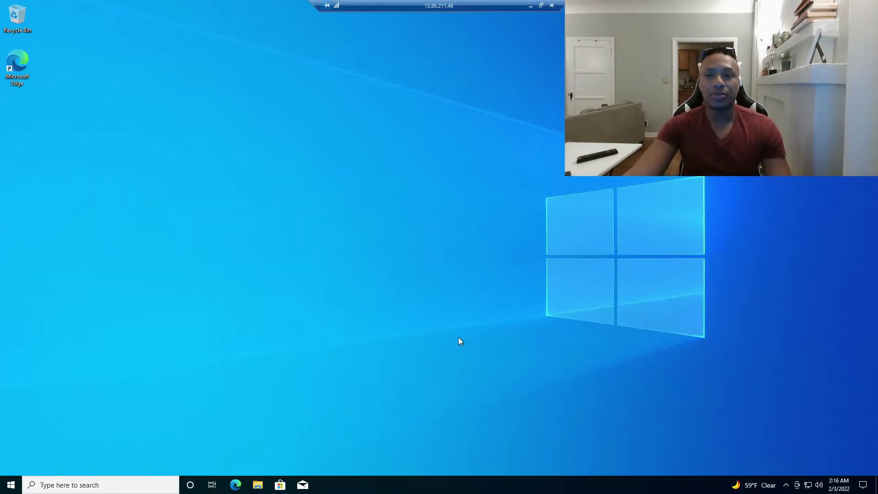
Switch to the domain controller's remote session in full screen
click(541, 6)
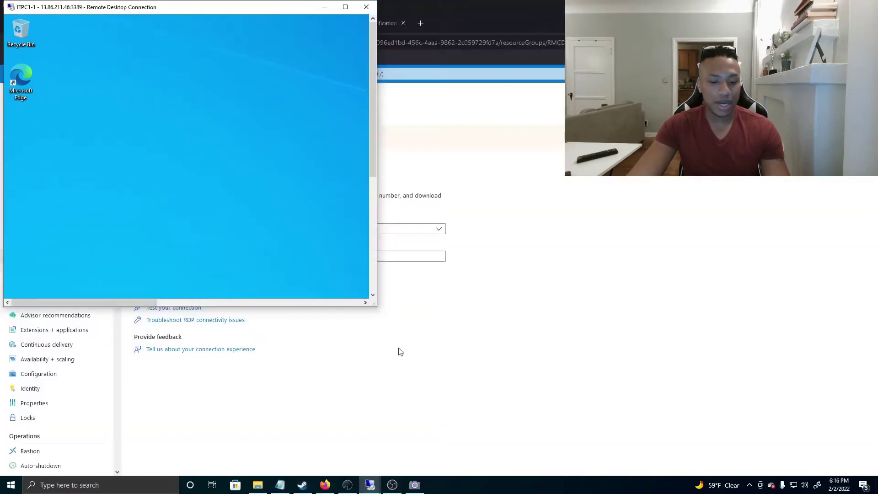
mouse_move(372, 483)
click(335, 440)
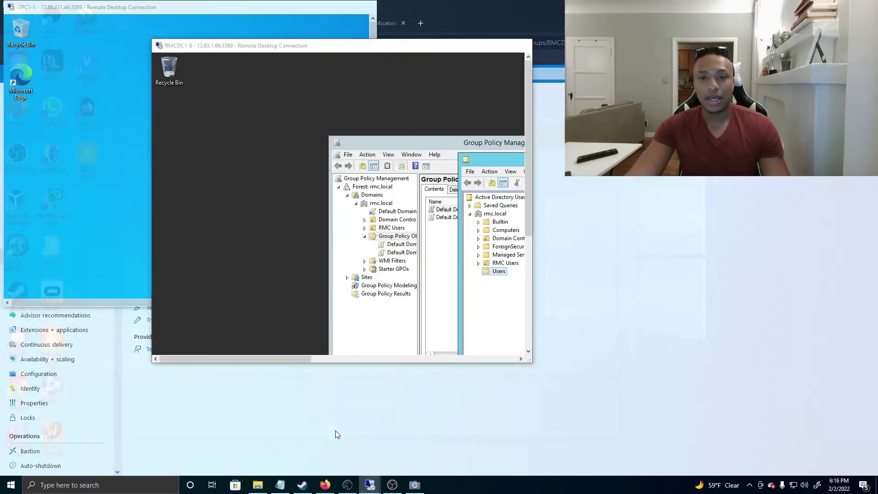
click(501, 45)
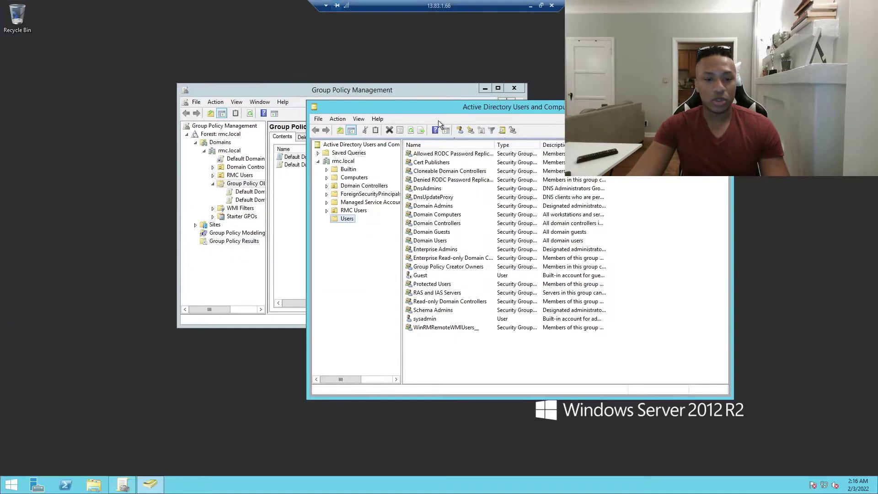
Close Group Policy Management, reposition ADUC, and set the server session aside
drag(441, 109, 492, 96)
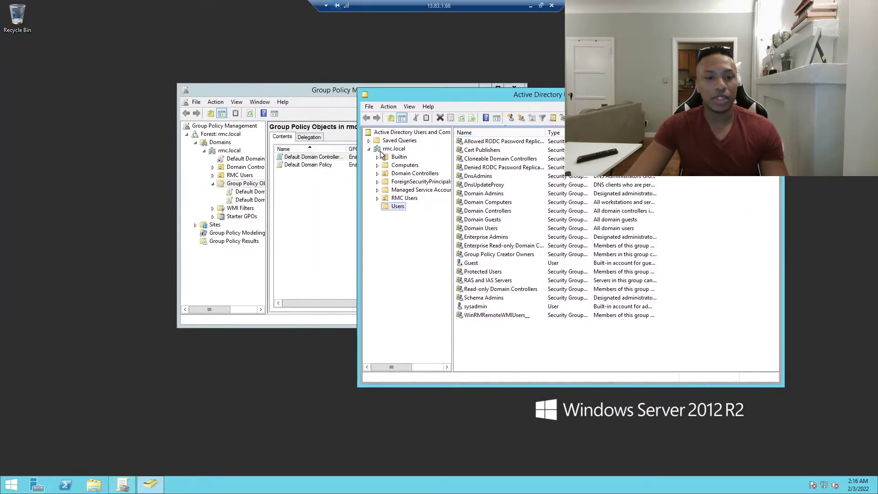
click(515, 87)
drag(394, 88, 225, 63)
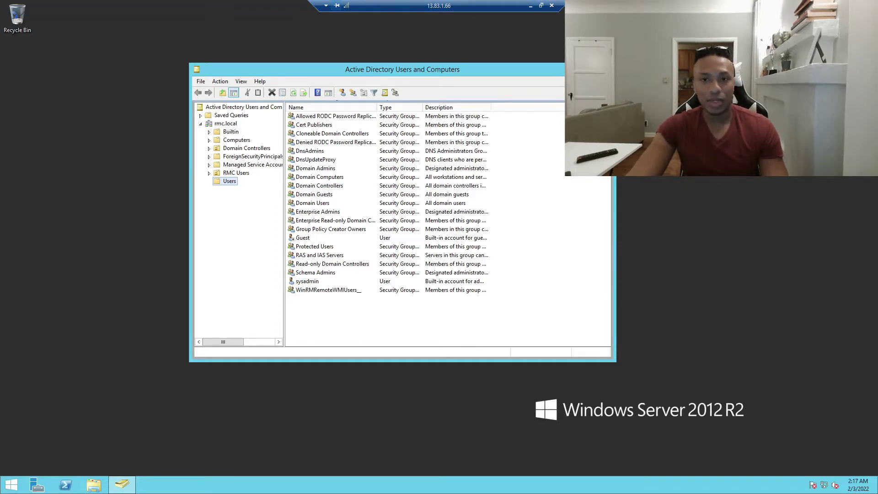
click(541, 6)
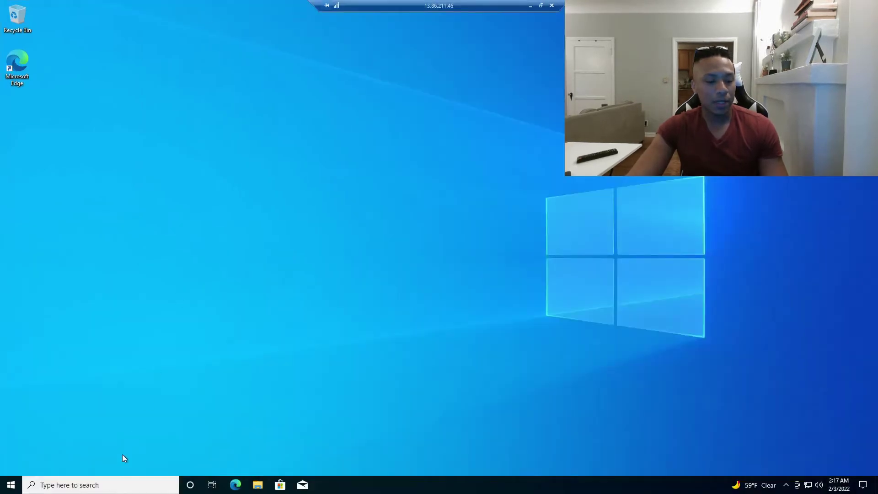
Open Control Panel via a 'control' search and go to System and Security > System
click(115, 489)
text(syste)
key(ctrl+a)
text(control)
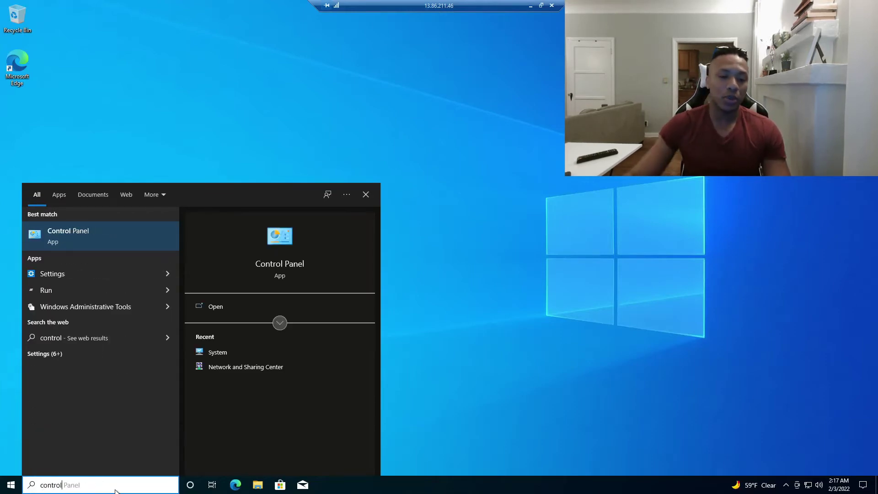
key(Return)
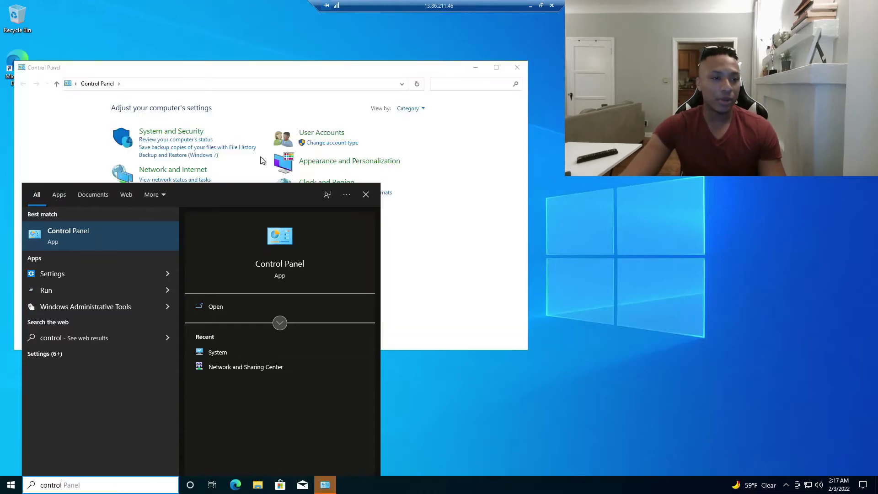
drag(229, 68, 373, 68)
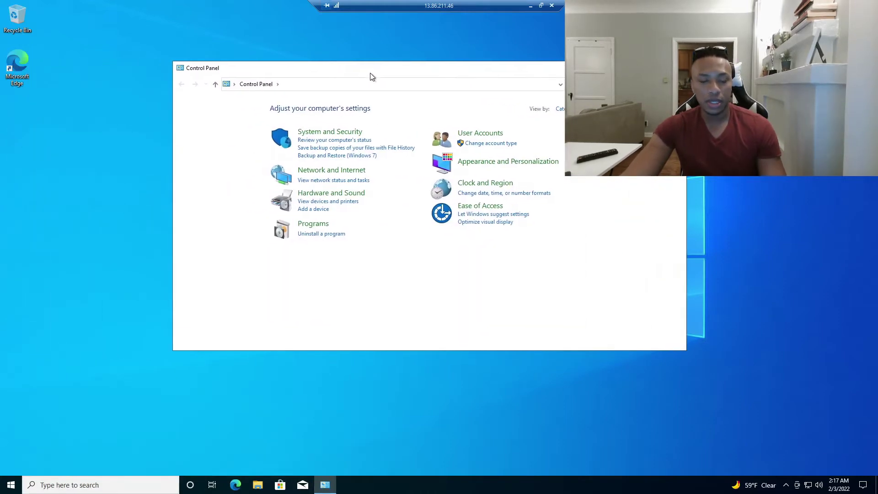
click(323, 132)
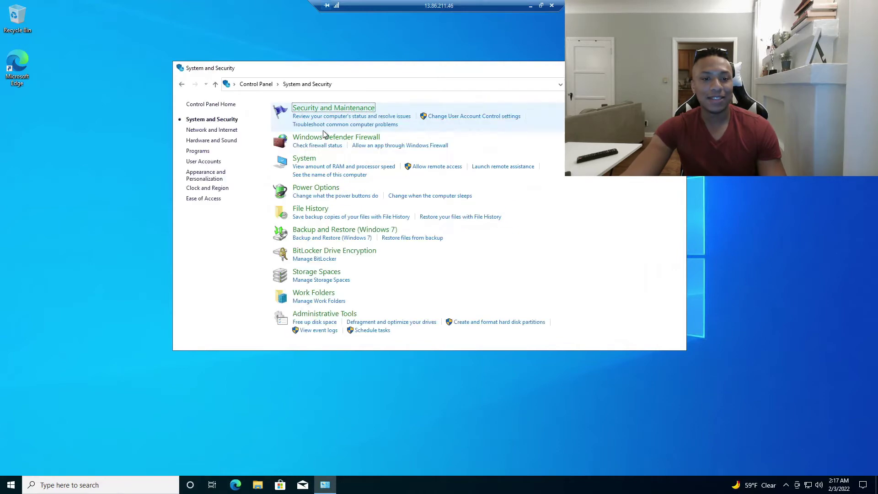
click(311, 159)
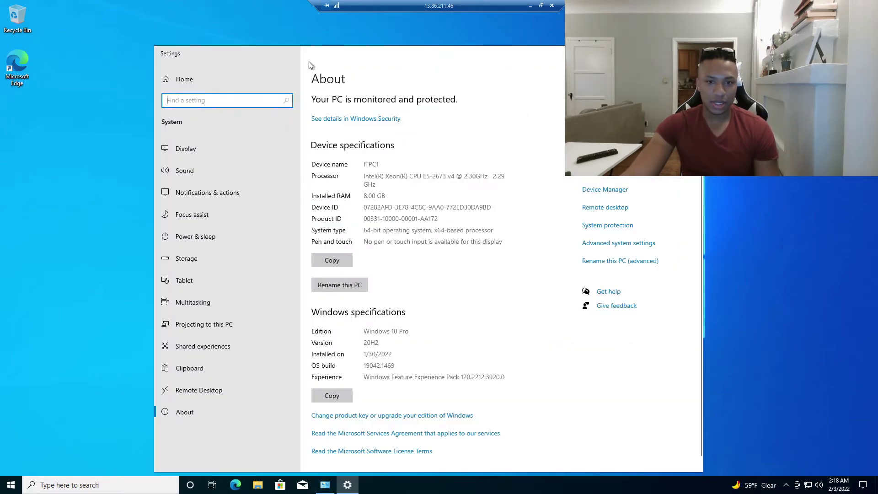
Reopen the About your PC page via an 'about' search, keeping System and Security beside it
drag(340, 61, 295, 50)
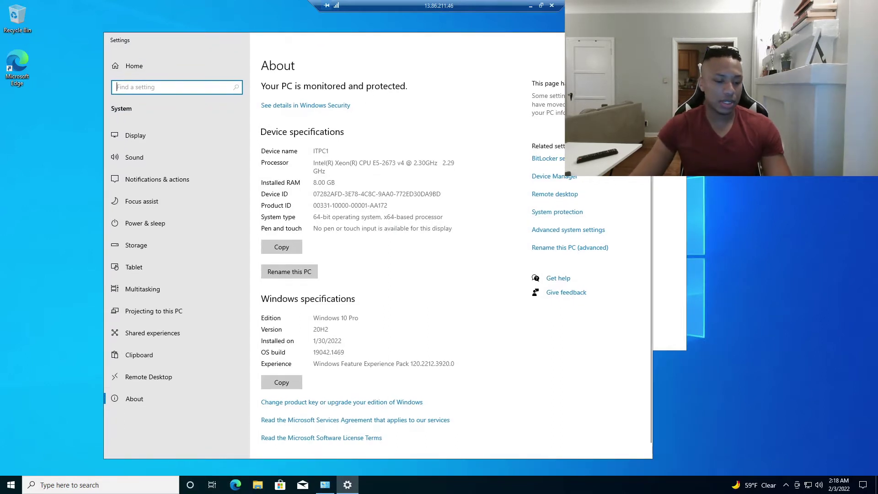
key(alt+F4)
click(162, 493)
text(about)
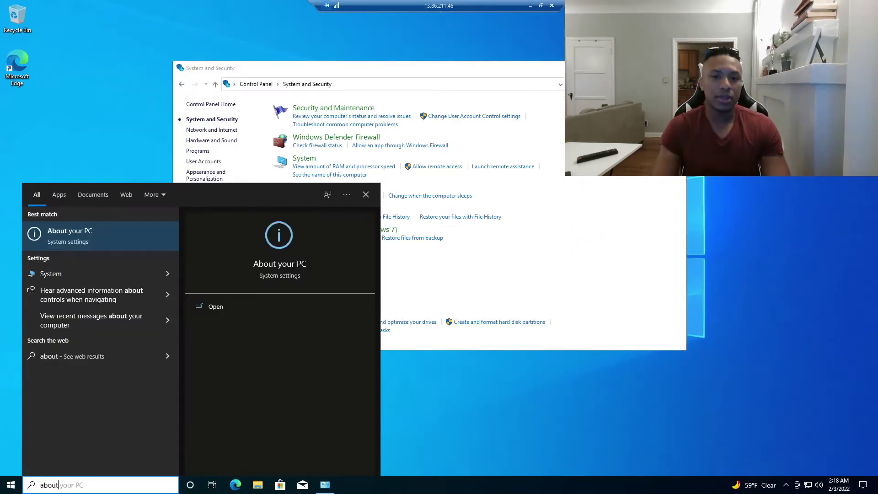
key(Return)
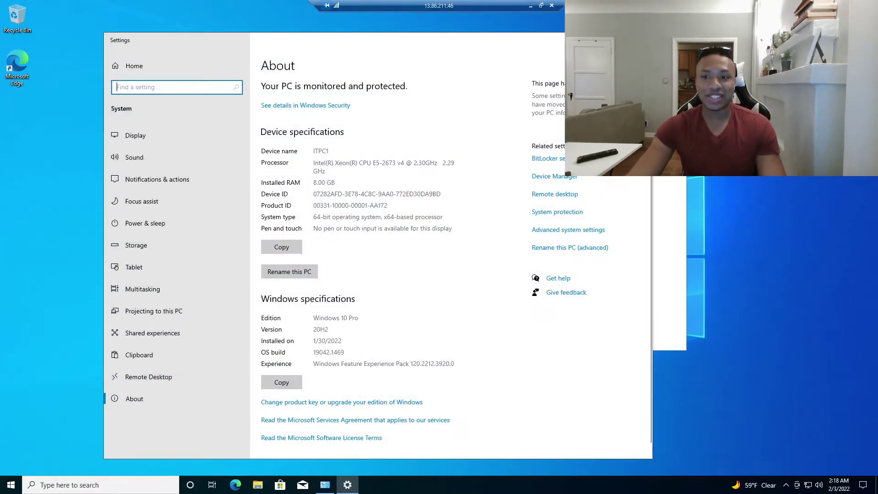
click(670, 137)
drag(527, 69, 681, 77)
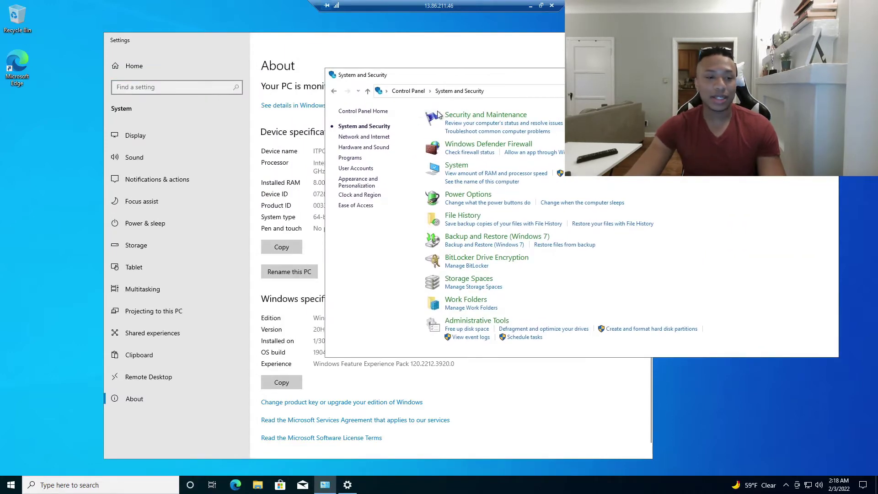
click(642, 40)
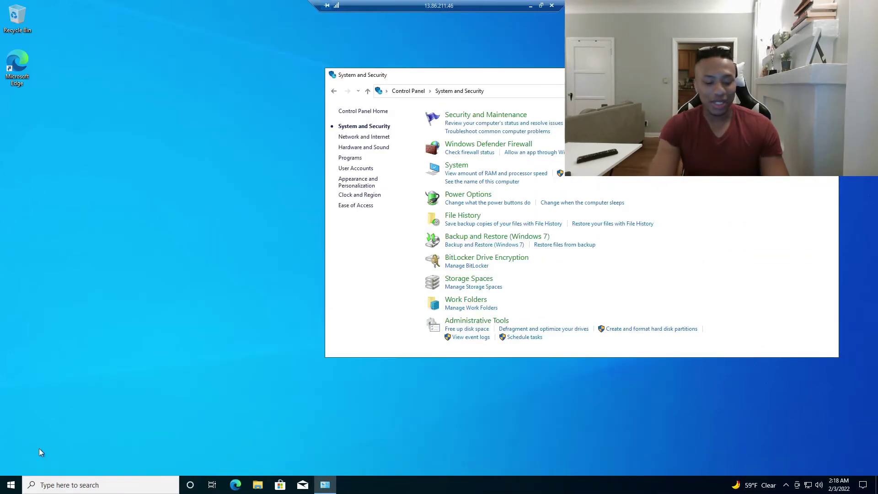
key(super+s)
text(about)
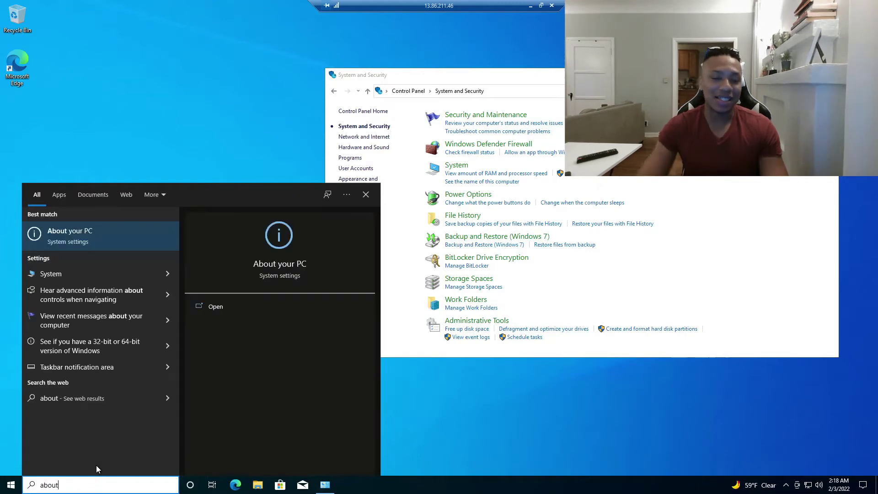
key(Return)
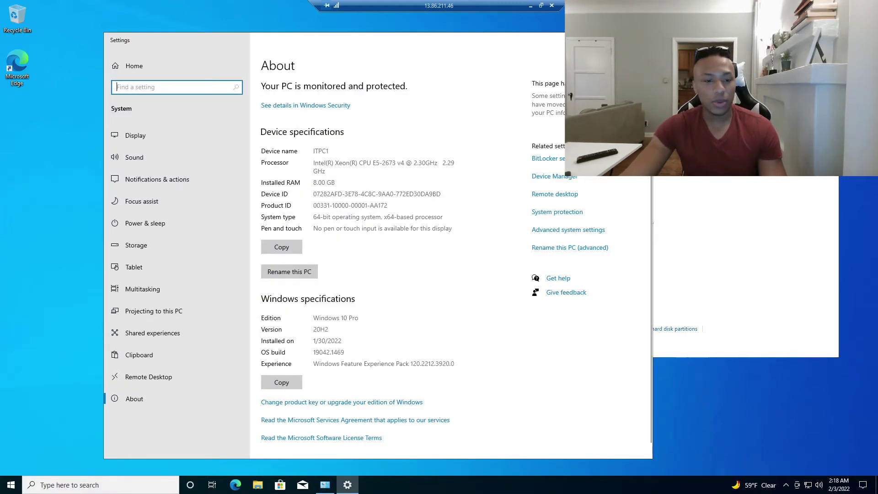
Open System Properties and its Computer Name/Domain Changes dialog
click(559, 250)
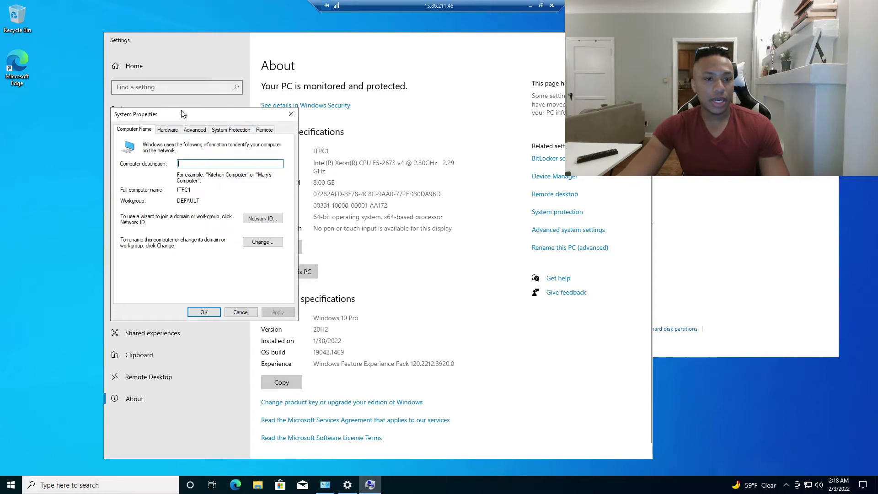
drag(178, 115, 217, 89)
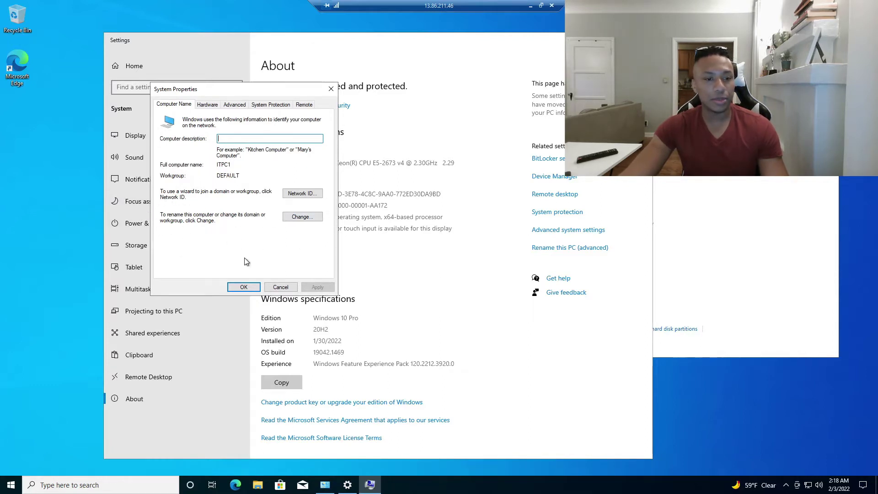
click(298, 217)
drag(187, 105, 385, 53)
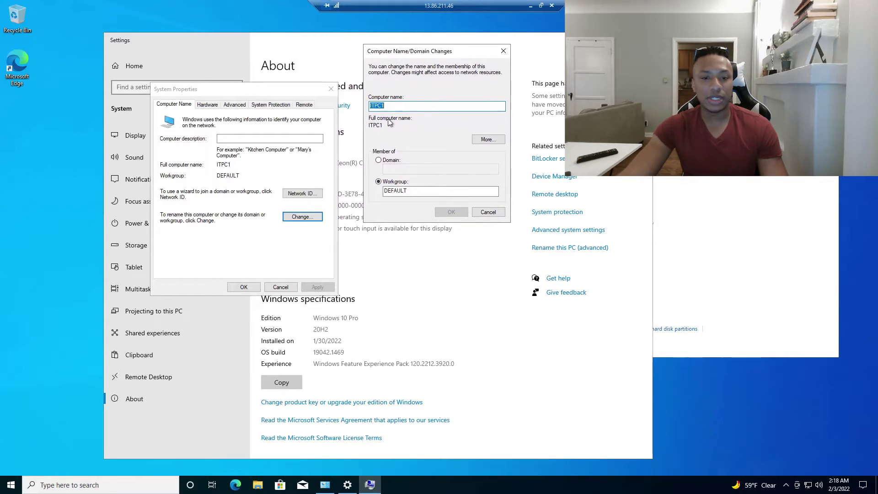
Change membership from workgroup DEFAULT to domain rmc.local and confirm
double_click(394, 191)
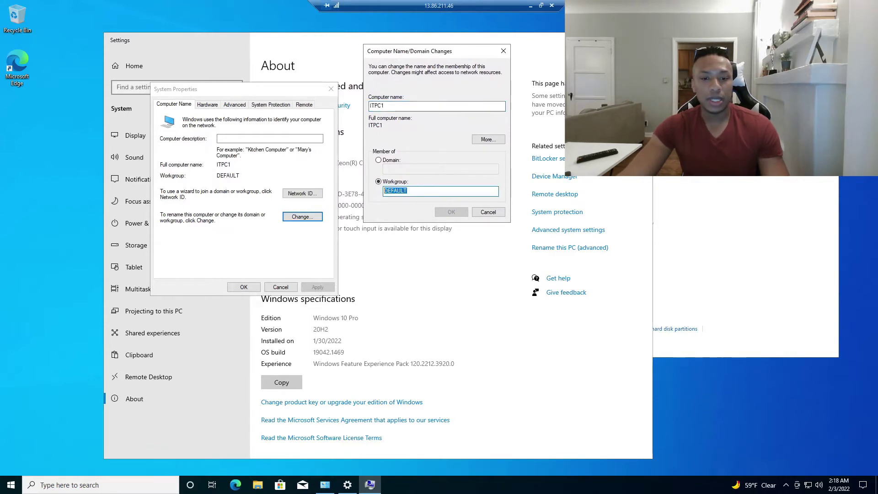
click(408, 191)
double_click(396, 191)
click(408, 191)
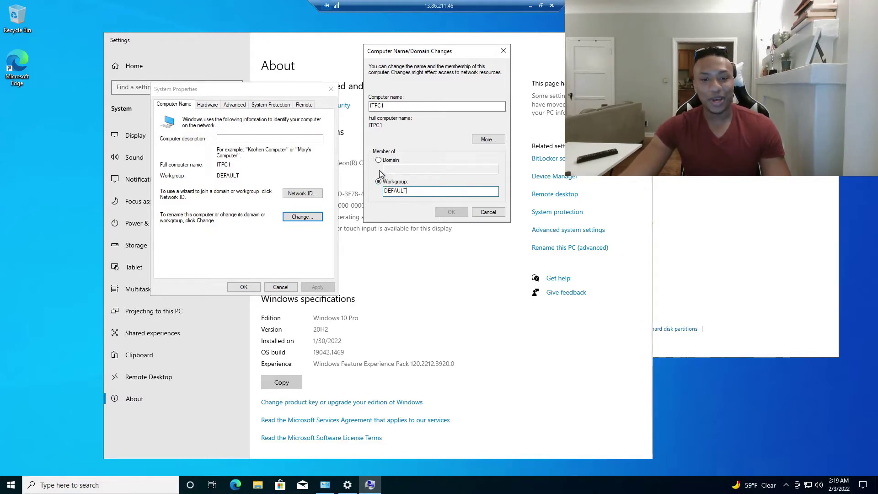
double_click(408, 191)
drag(409, 191, 384, 187)
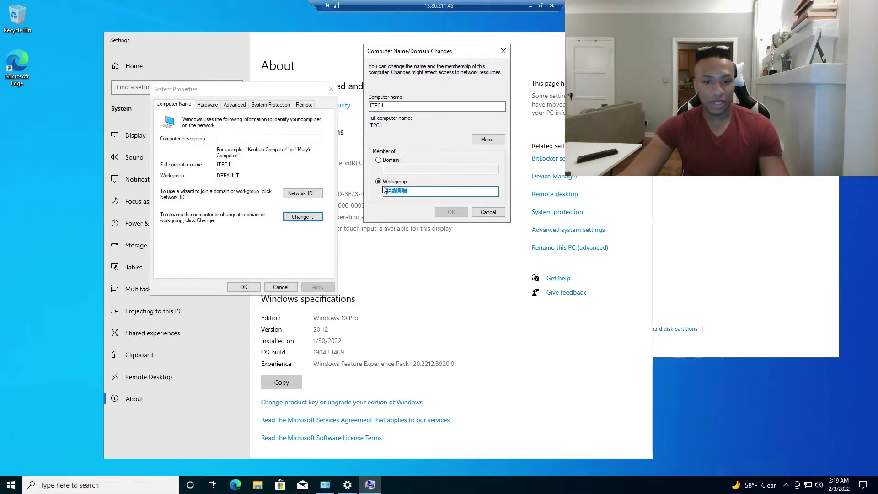
click(379, 160)
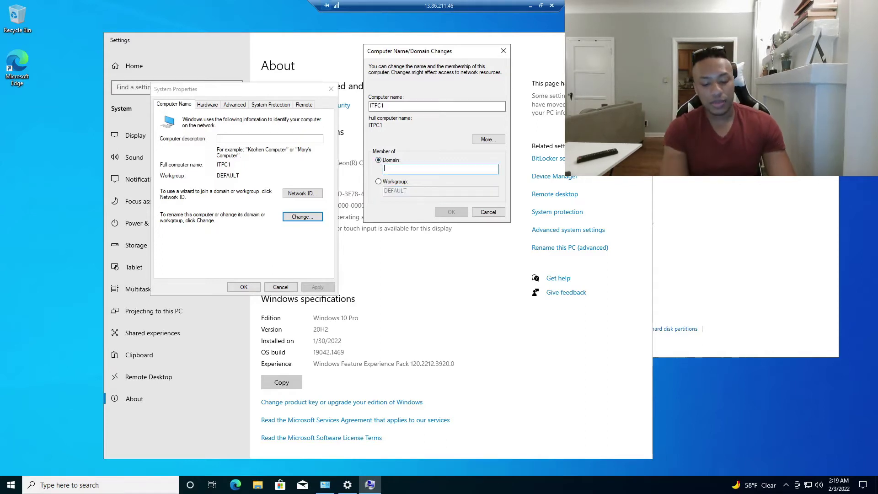
text(mc.local)
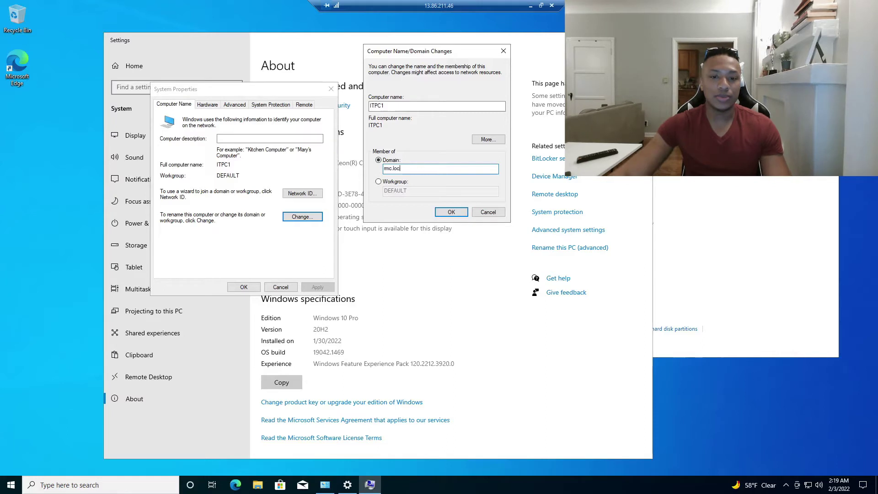
click(453, 213)
drag(439, 184, 570, 67)
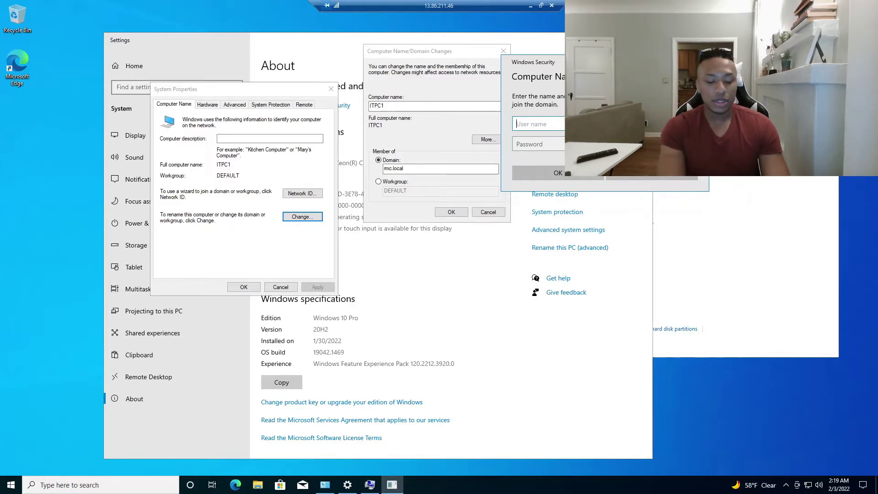
Submit the local admin account's user name and password for the domain join
text(I)
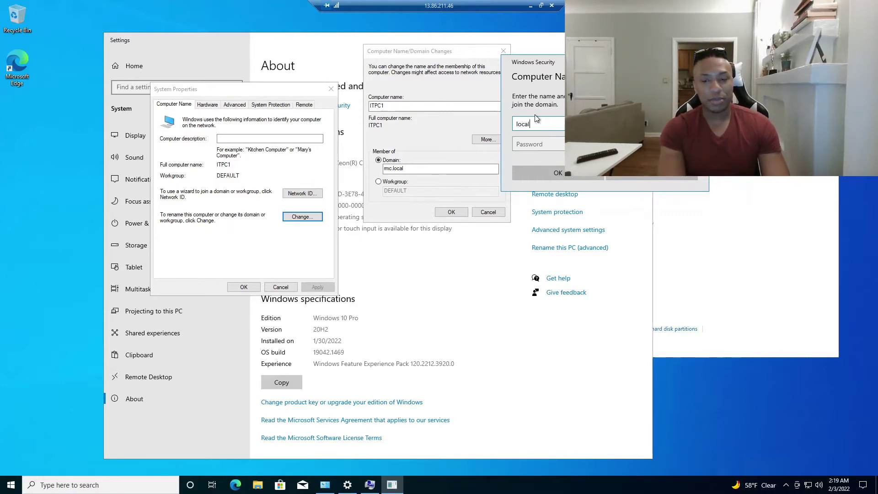
text(ocaladmin)
key(Tab)
text(••••••••••••)
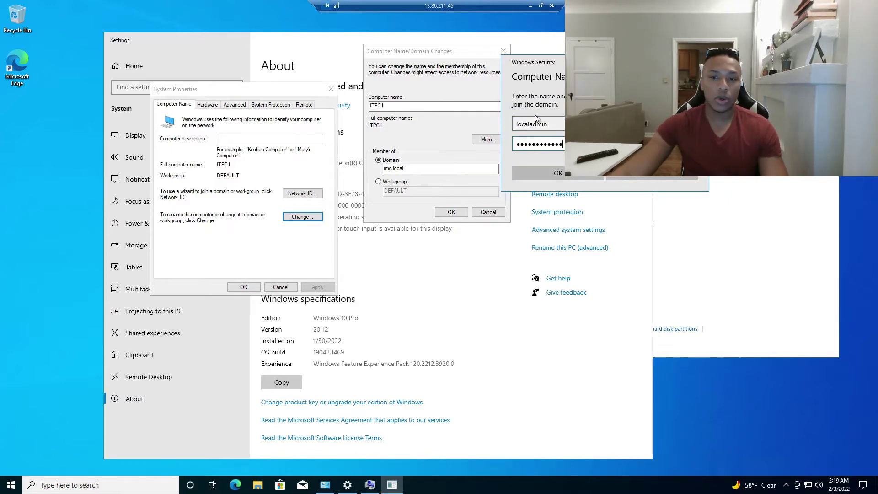
key(Return)
Dismiss the incorrect credentials error and retry joining rmc.local
drag(475, 43, 638, 289)
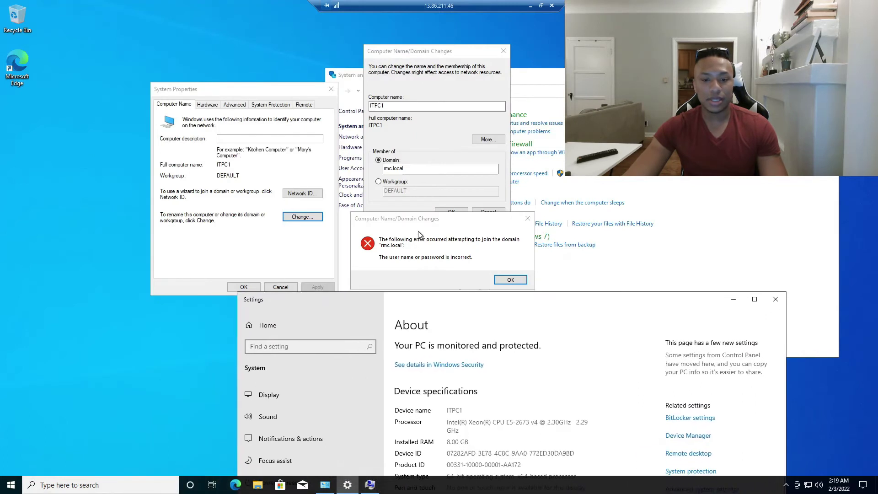
drag(415, 224, 530, 95)
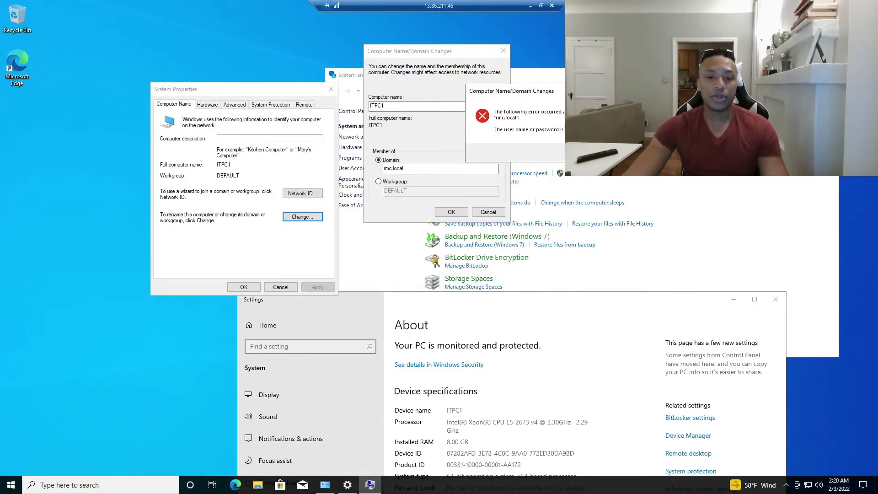
click(623, 153)
drag(455, 299, 196, 114)
drag(408, 57, 531, 56)
click(577, 213)
drag(408, 187, 344, 98)
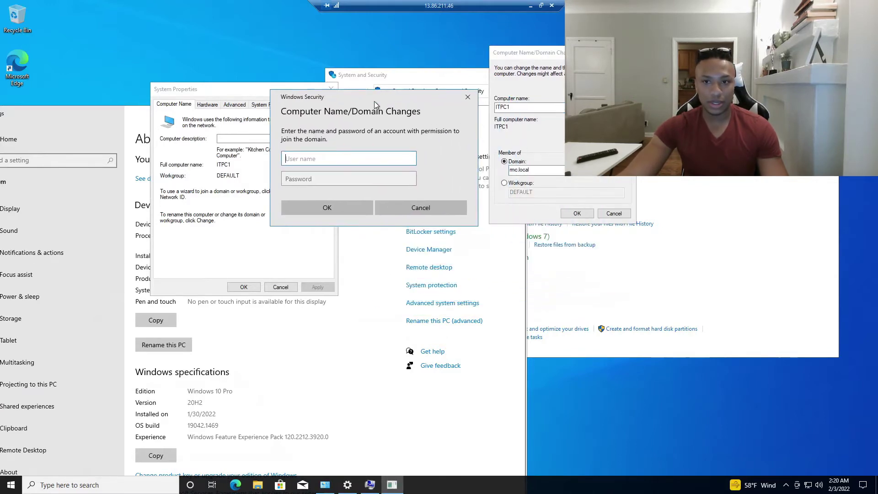
Switch to the server's remote session full screen and select the sysadmin account
click(540, 7)
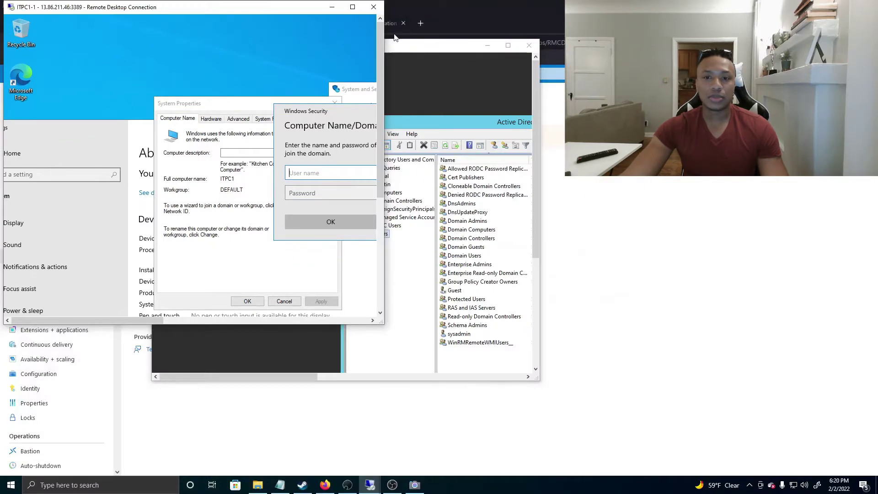
drag(540, 63, 722, 67)
double_click(546, 48)
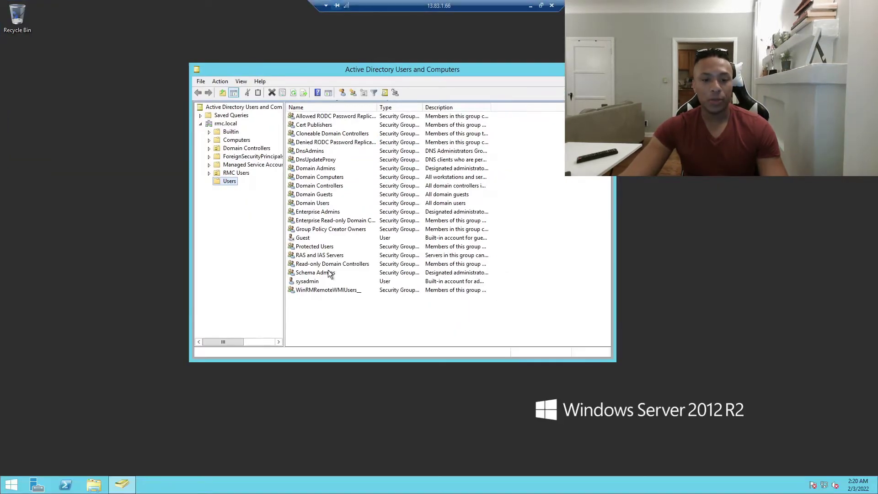
click(314, 282)
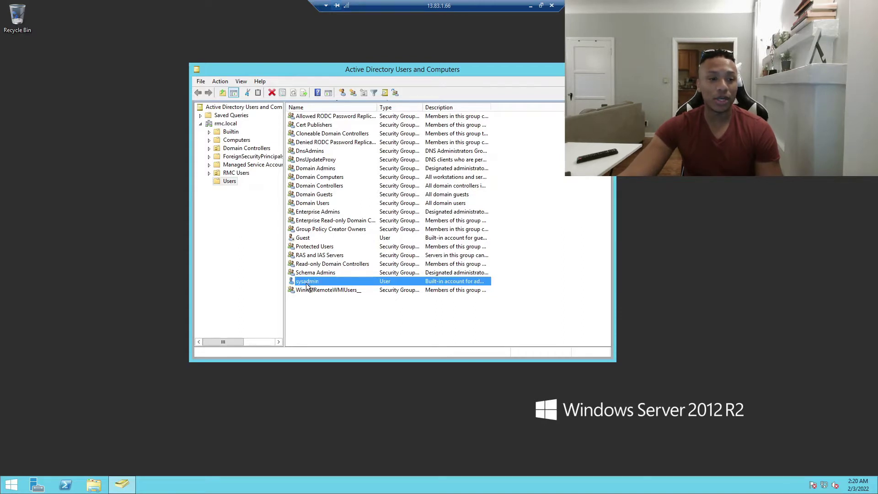
Review the IT user's Member Of groups under RMC Users > IT, then close properties
click(209, 173)
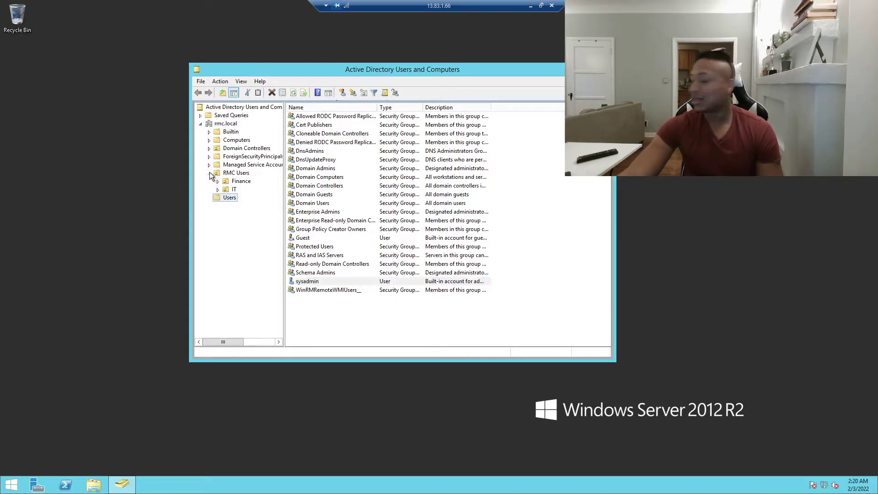
click(233, 189)
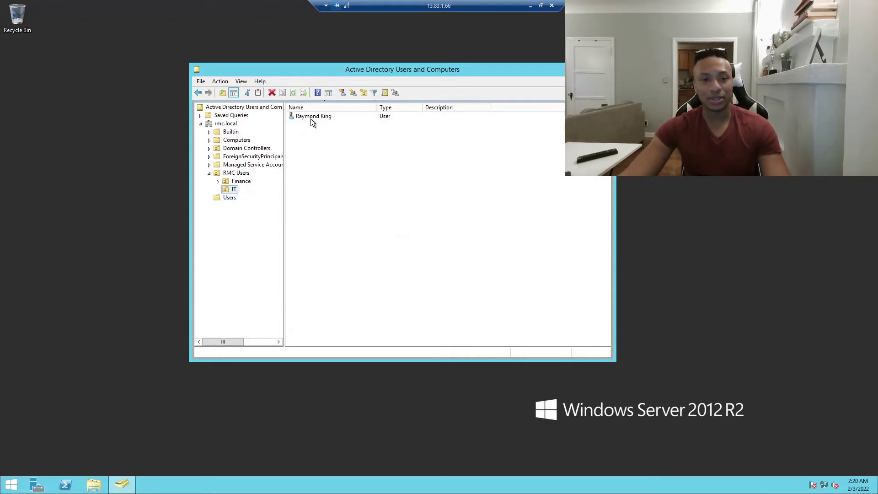
drag(316, 72, 374, 69)
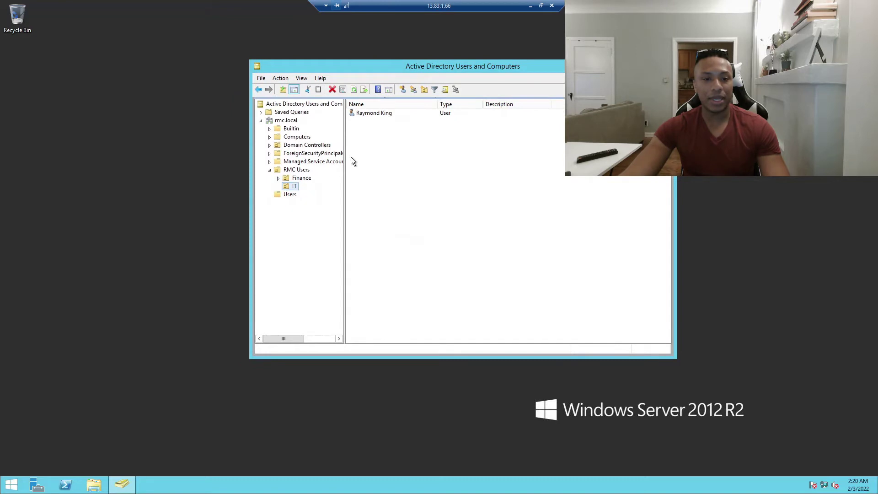
double_click(369, 112)
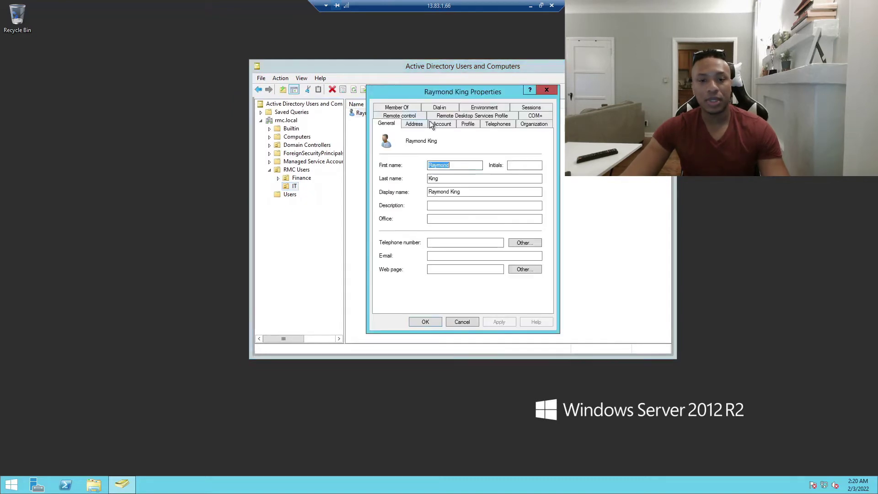
click(440, 124)
click(397, 108)
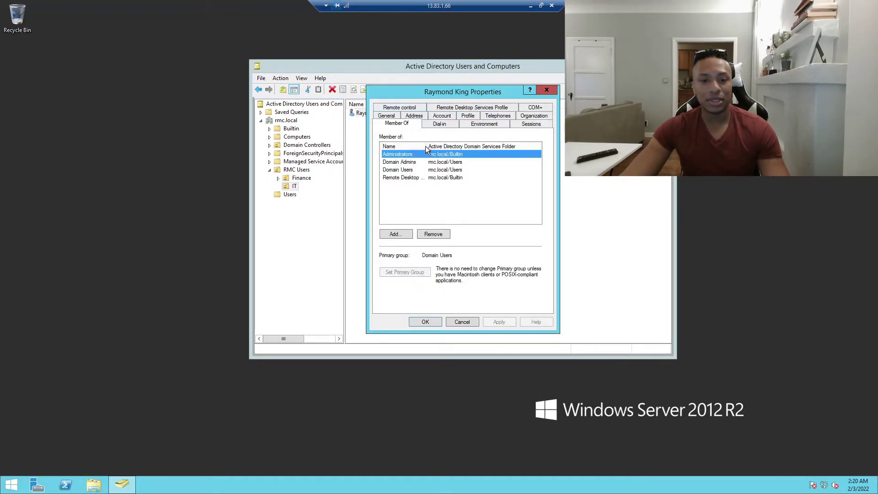
drag(426, 145, 464, 149)
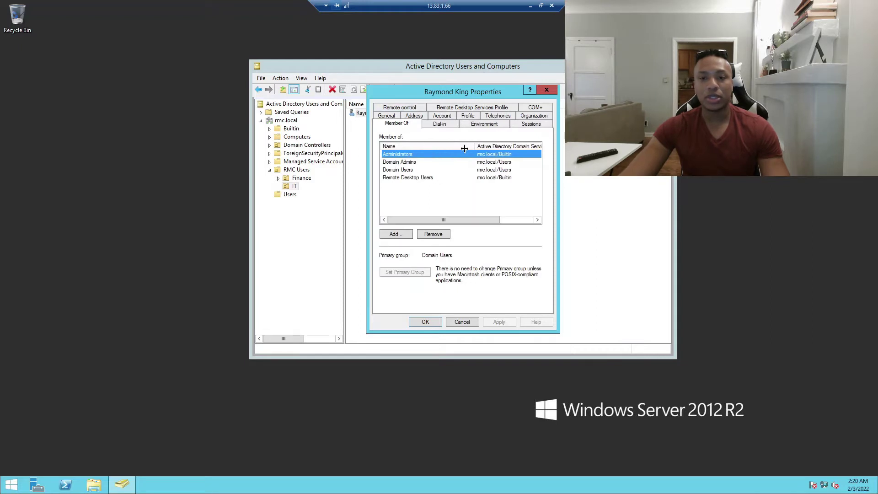
click(546, 91)
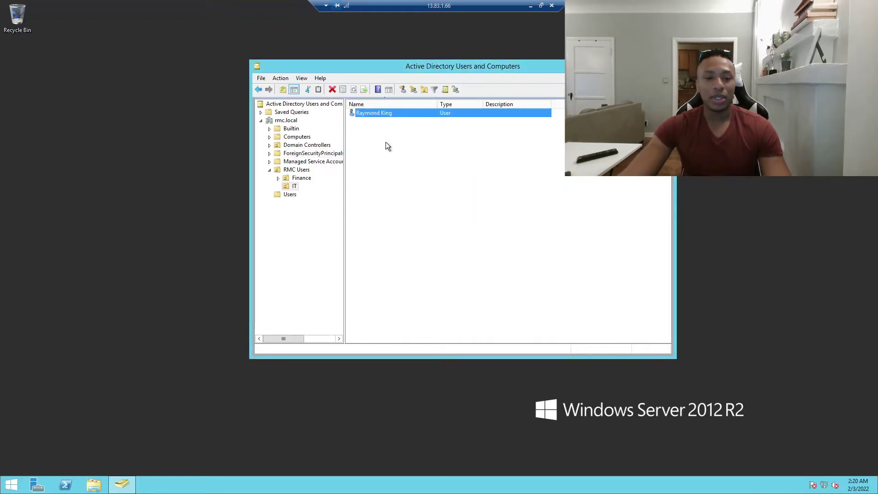
Reset the IT user's password with 'must change at next logon' unchecked and confirm
right_click(367, 112)
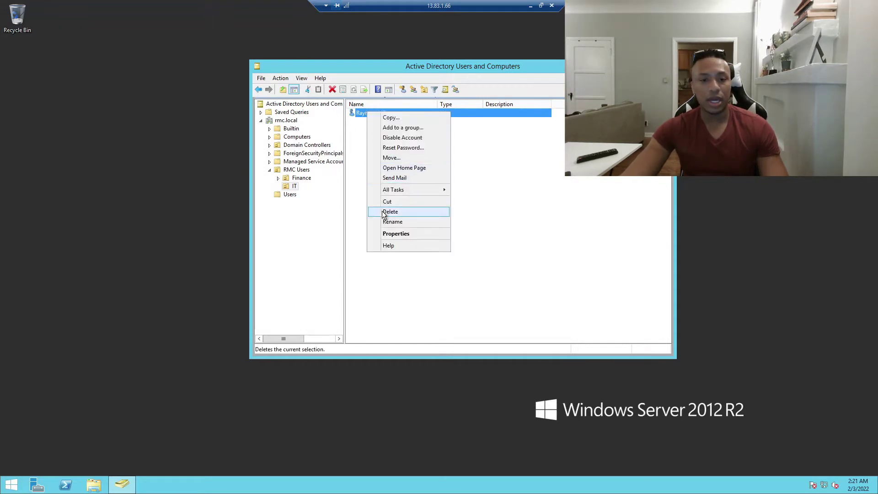
click(397, 147)
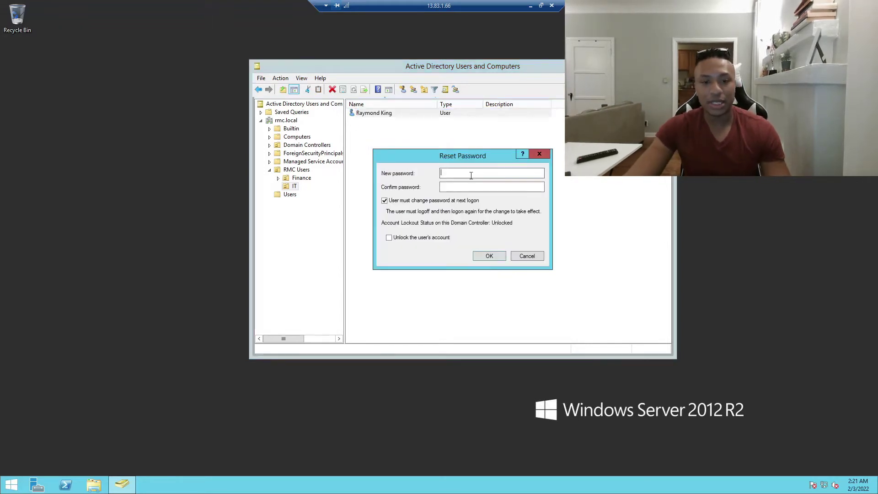
click(390, 201)
click(449, 173)
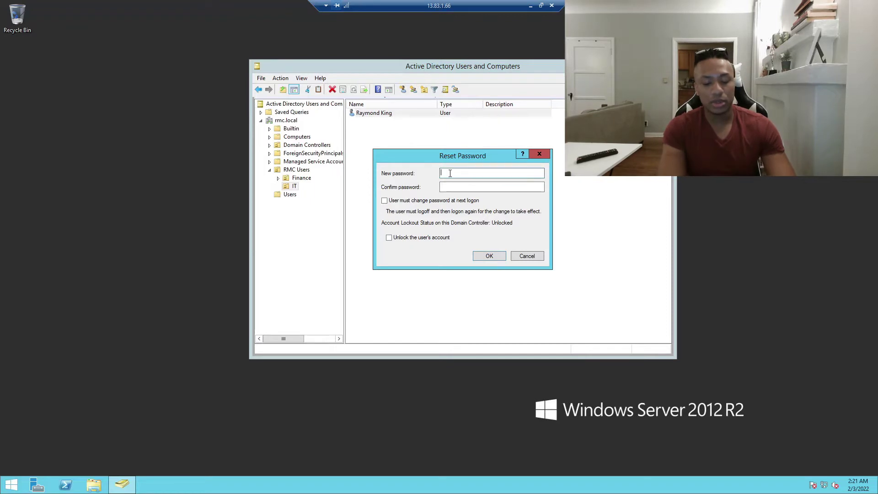
text(•••••••••••••)
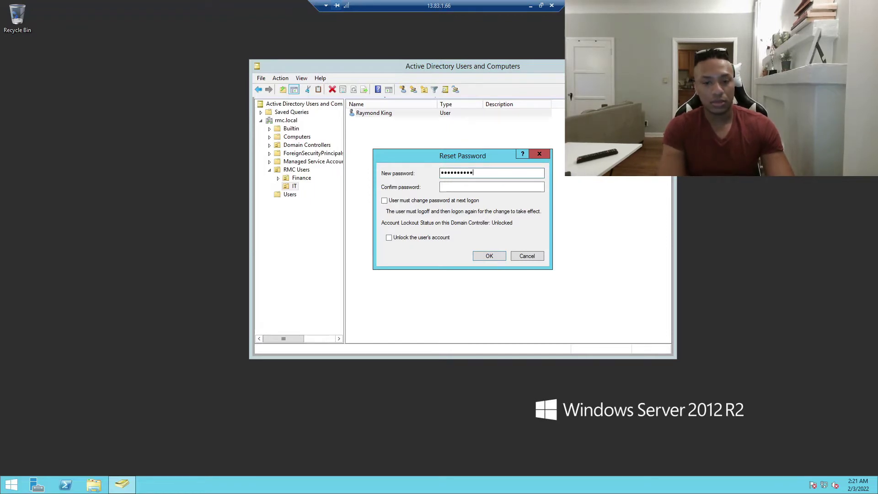
key(Tab)
text(••••••)
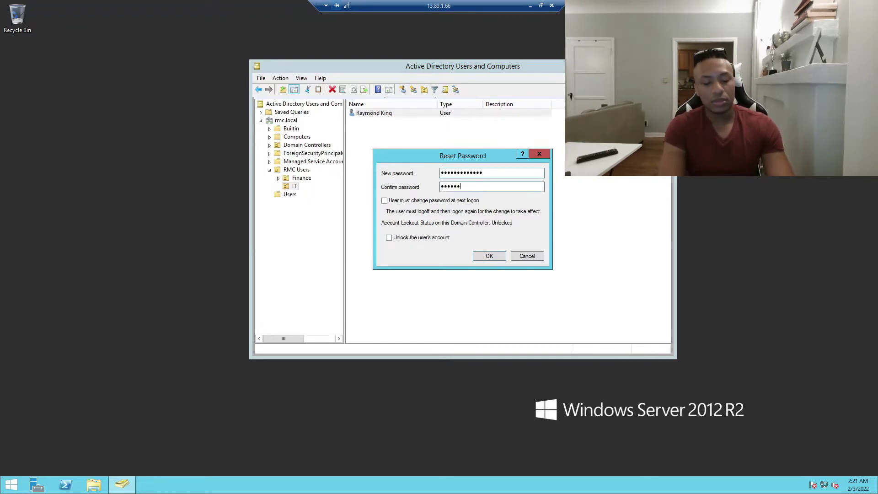
text(•••••••)
key(Return)
click(505, 277)
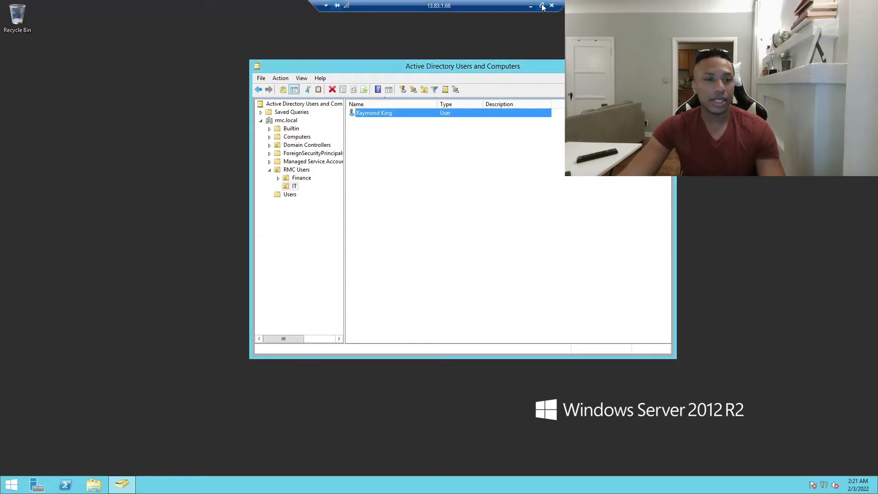
click(540, 5)
Start typing the IT user's domain user name in ITPC1's credentials prompt
click(236, 34)
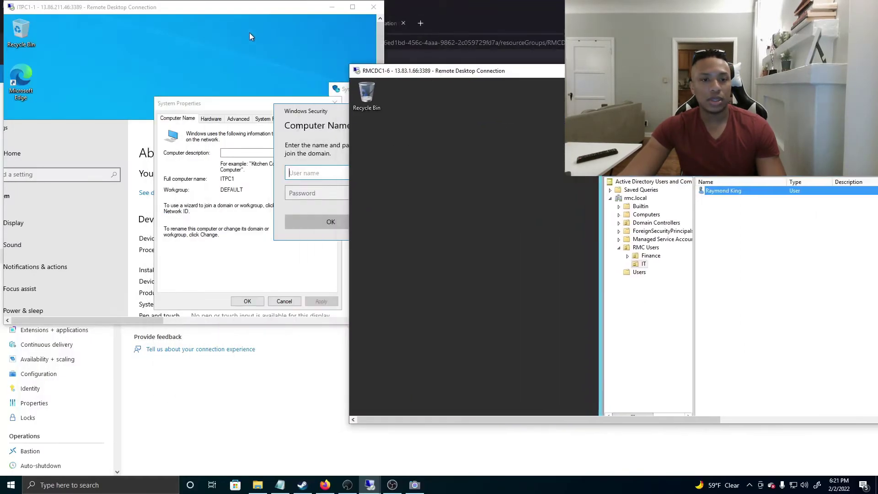
click(359, 7)
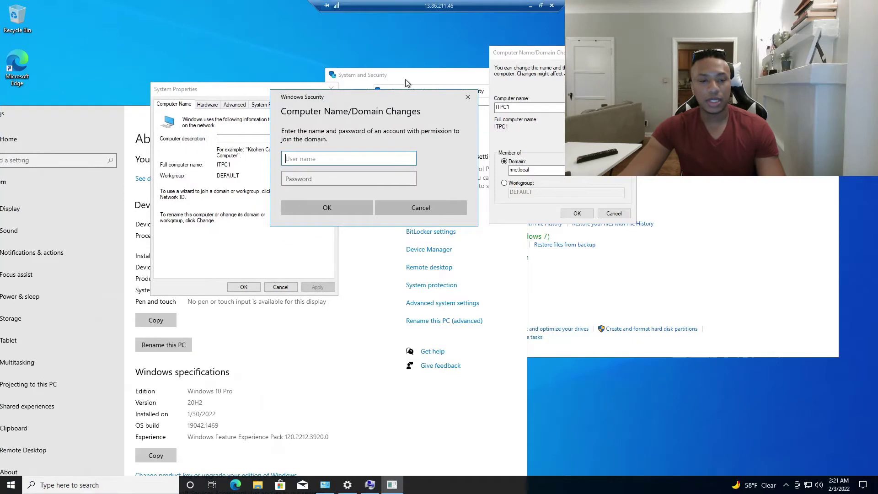
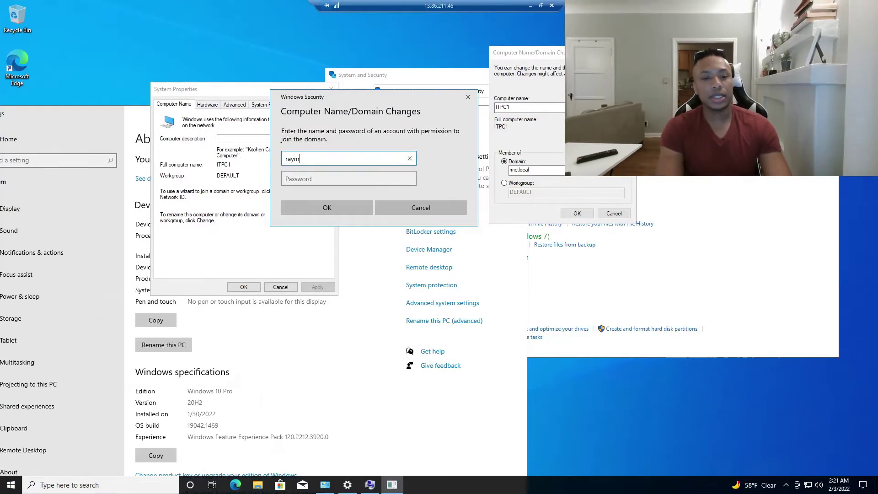
click(541, 6)
Look up the IT user's full logon name in its Account properties on the server
double_click(734, 192)
drag(805, 173, 544, 149)
click(542, 179)
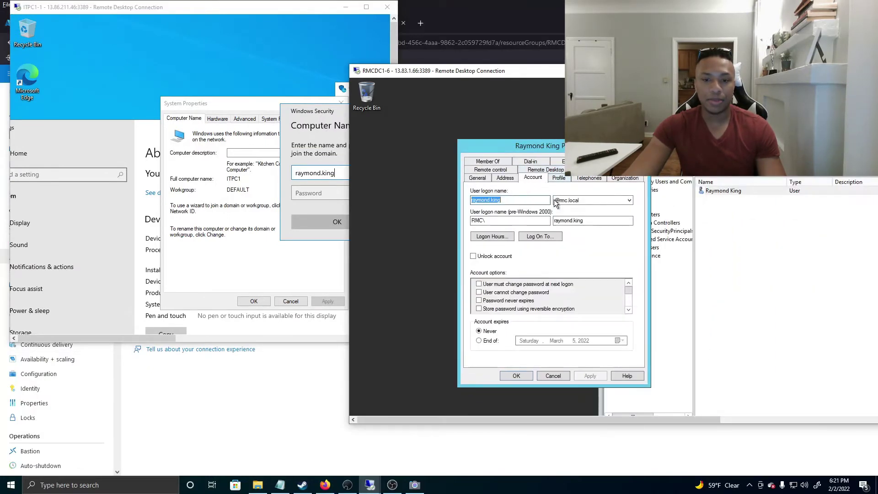
drag(505, 200, 416, 200)
click(504, 201)
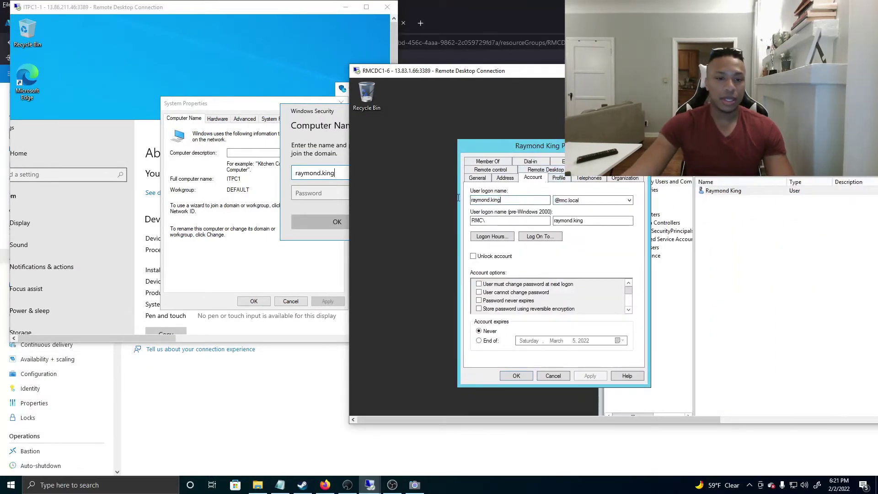
Enter the IT user's password and submit to join rmc.local, revealing the welcome message
click(345, 192)
drag(323, 118, 179, 78)
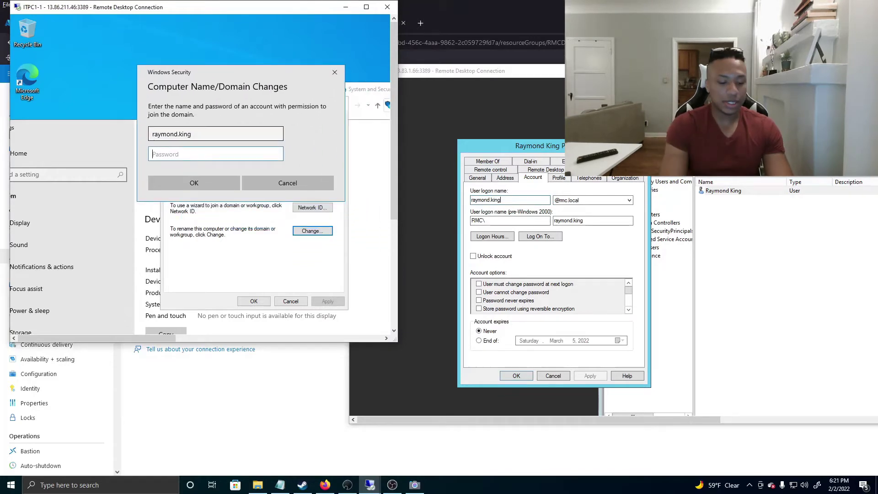
text(●●)
key(BackSpace)
key(BackSpace)
text(●●●●●●●●)
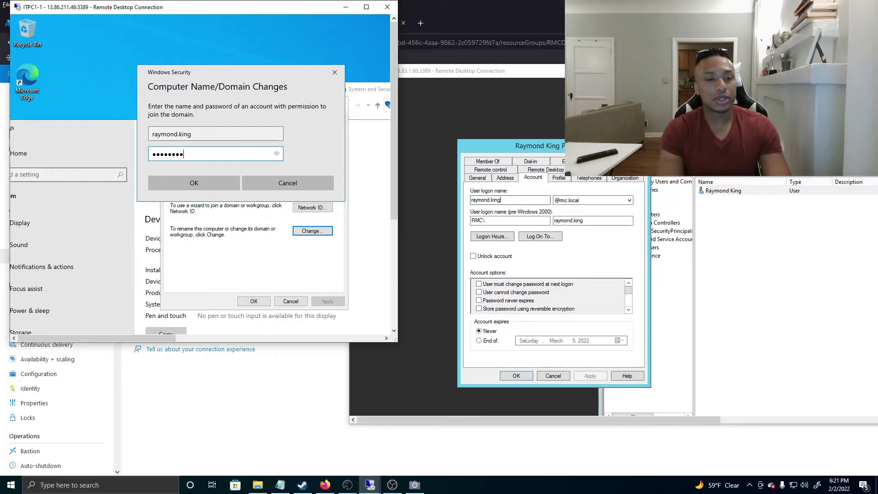
text(●●●●●)
key(Return)
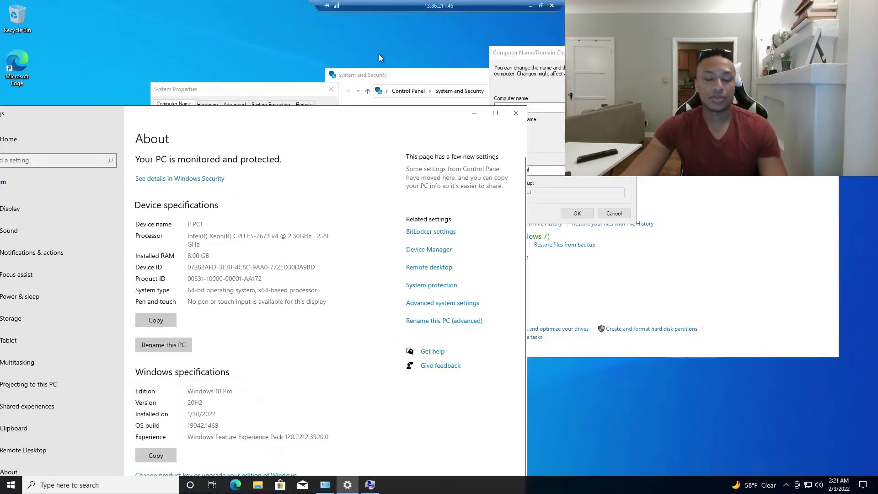
drag(432, 106, 817, 264)
drag(439, 223, 239, 80)
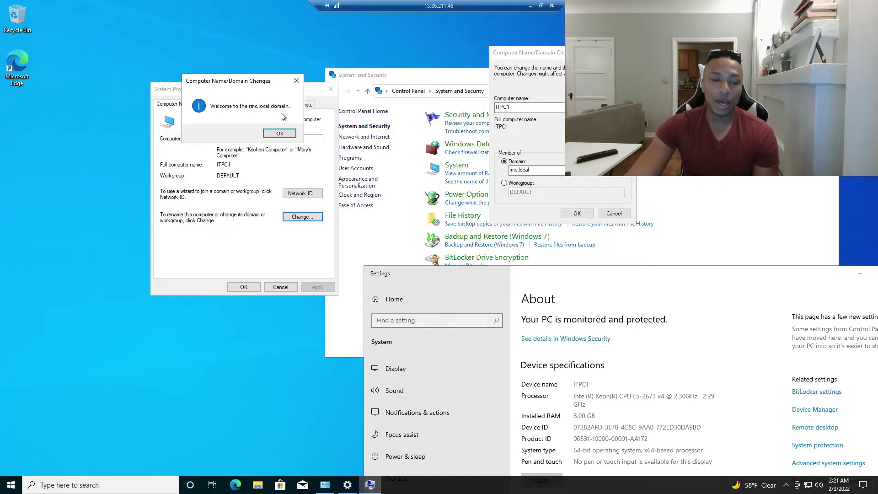
Acknowledge the rmc.local welcome and restart notices, close System Properties, and restart now
drag(239, 82, 196, 76)
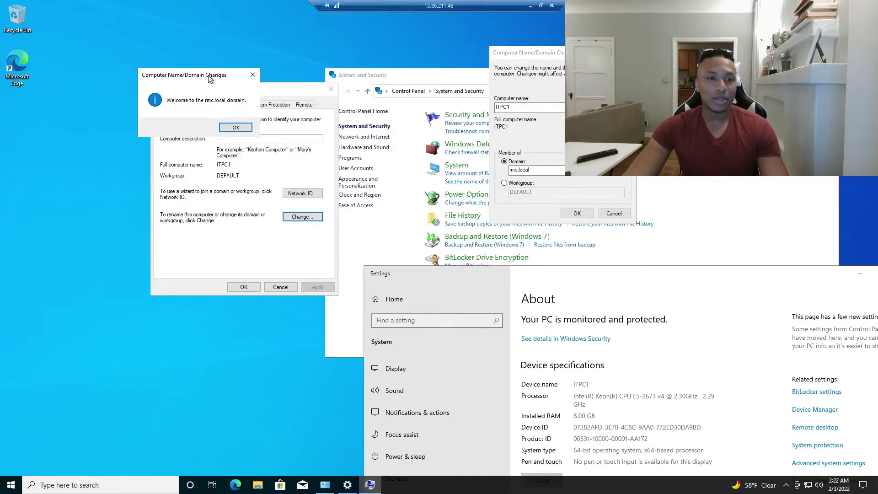
drag(208, 74, 167, 70)
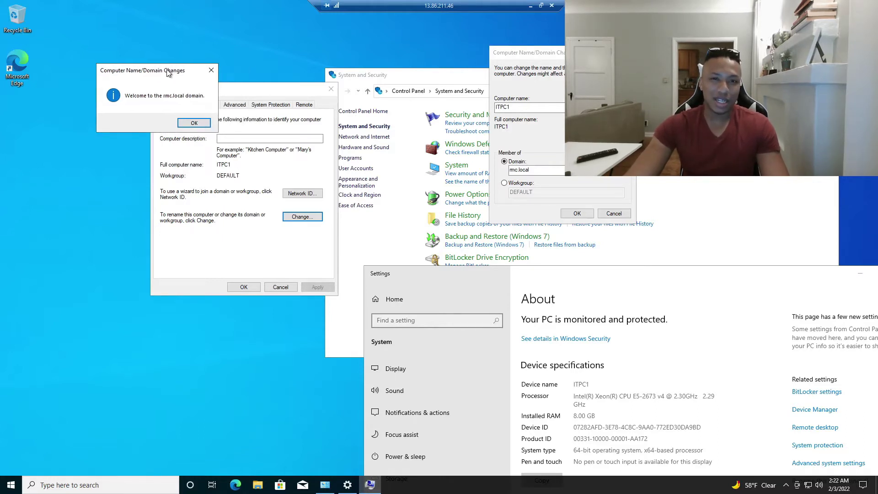
drag(169, 71, 186, 67)
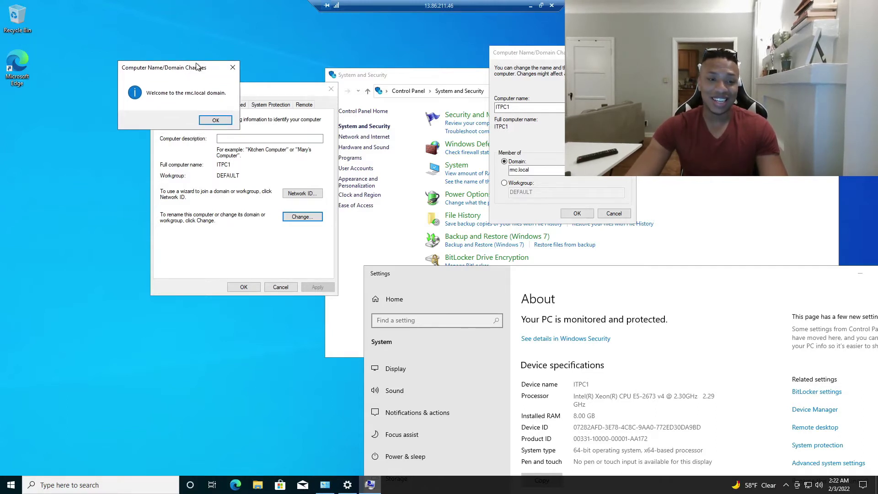
click(214, 121)
click(495, 254)
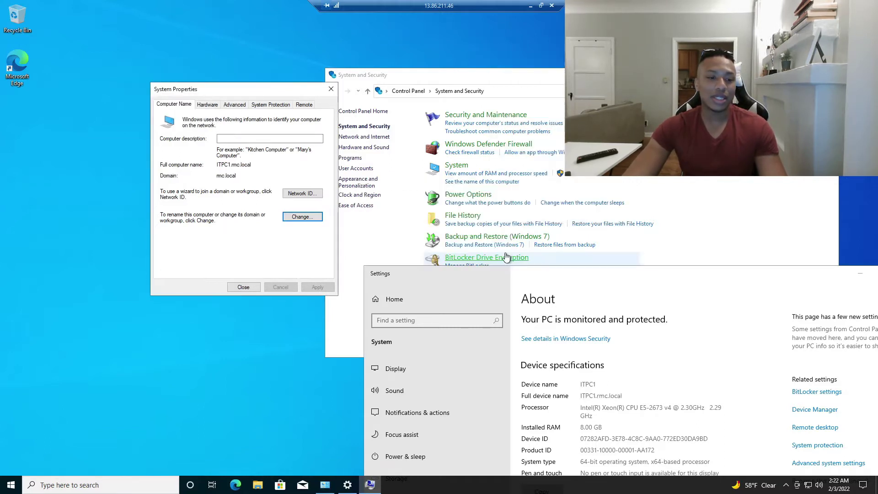
drag(215, 89, 138, 51)
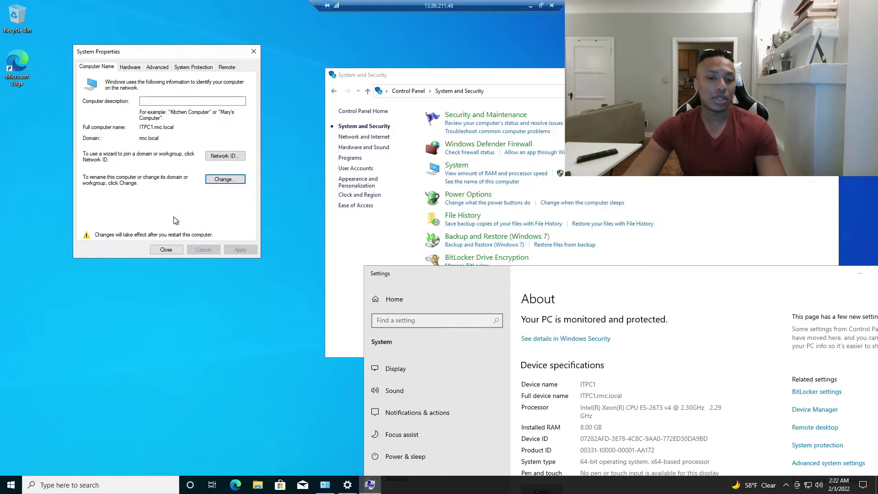
click(168, 250)
click(439, 251)
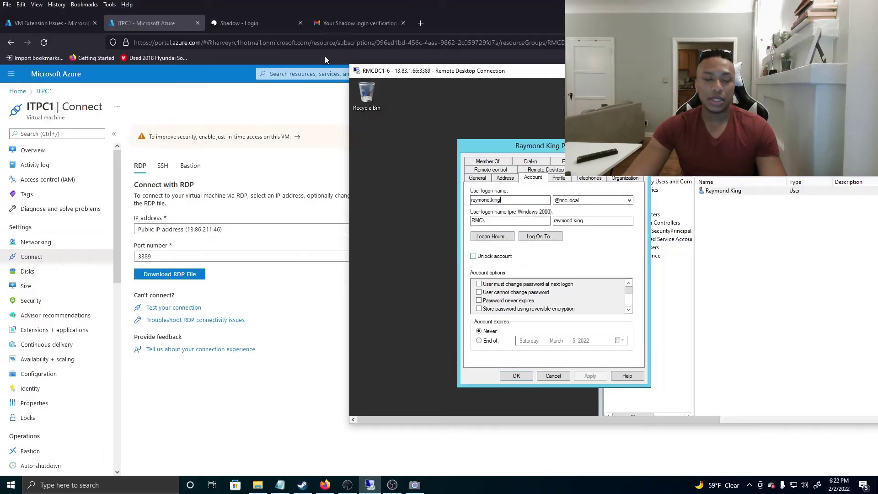
On the domain controller, select the user account in the RMC Users Finance OU
drag(346, 62, 732, 72)
double_click(278, 43)
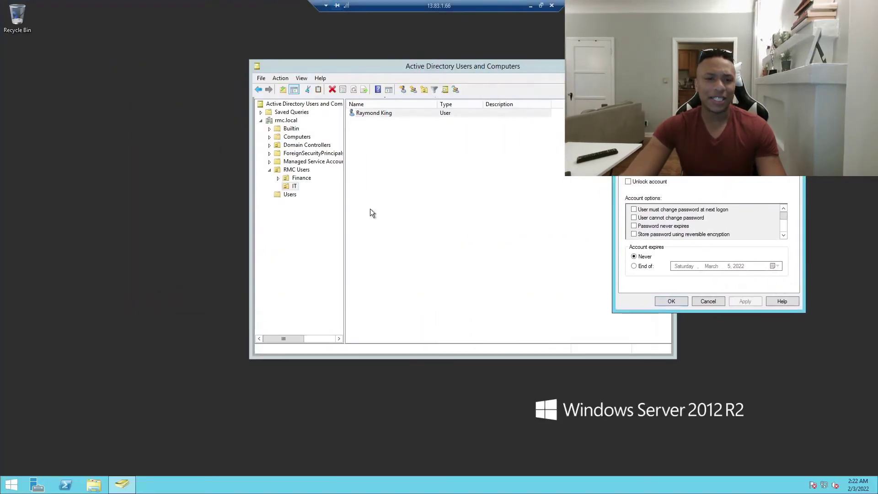
drag(384, 69, 282, 62)
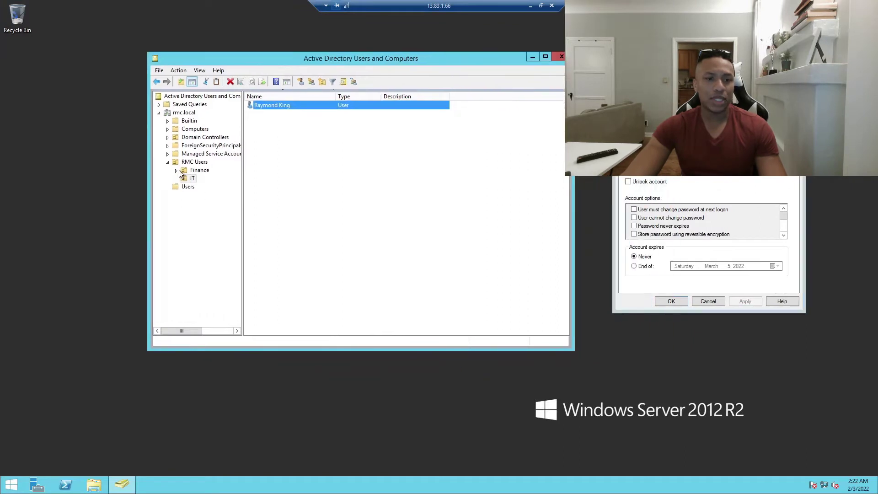
click(191, 171)
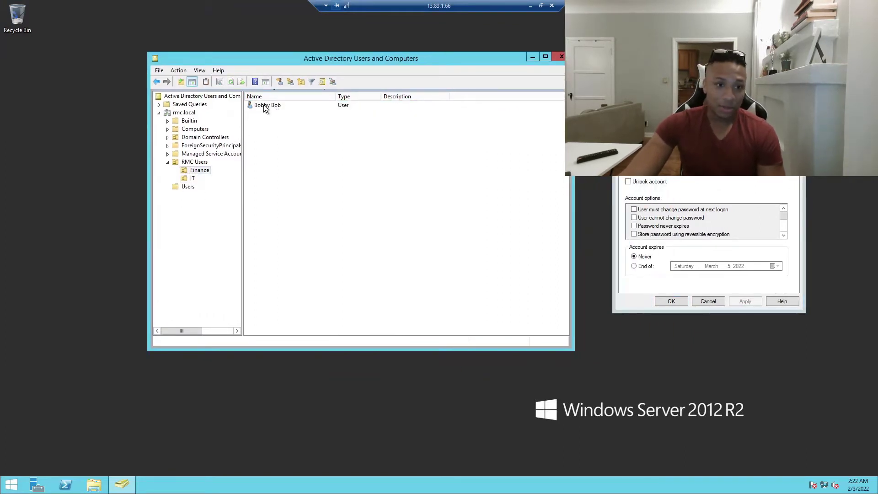
click(264, 106)
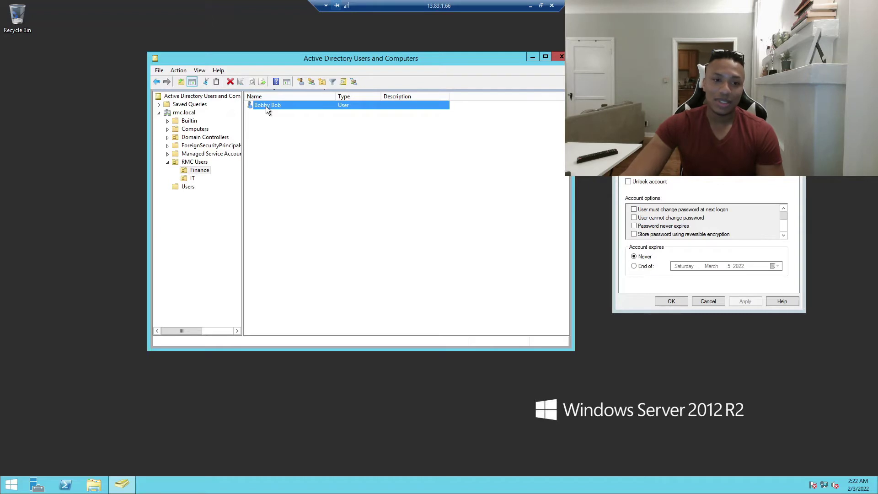
click(294, 143)
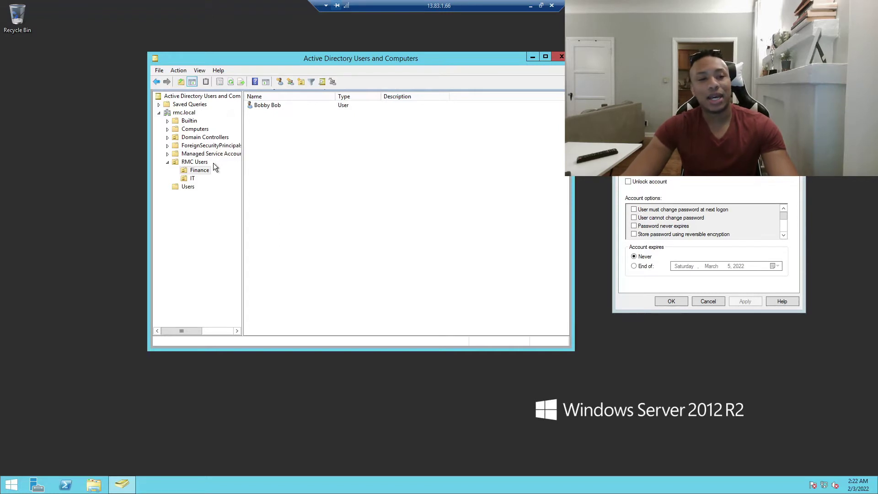
click(256, 106)
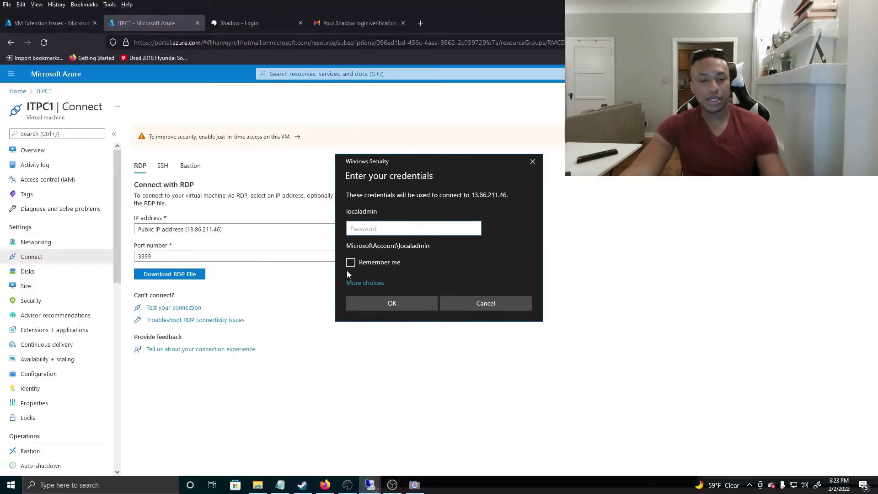
Try signing in to 13.86.211.46 with a different account's user name and password, which is rejected
click(372, 283)
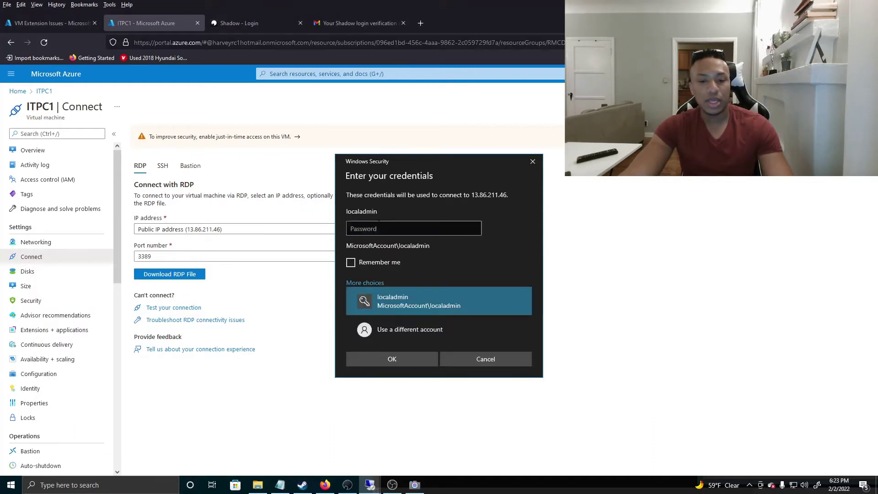
drag(415, 162, 361, 134)
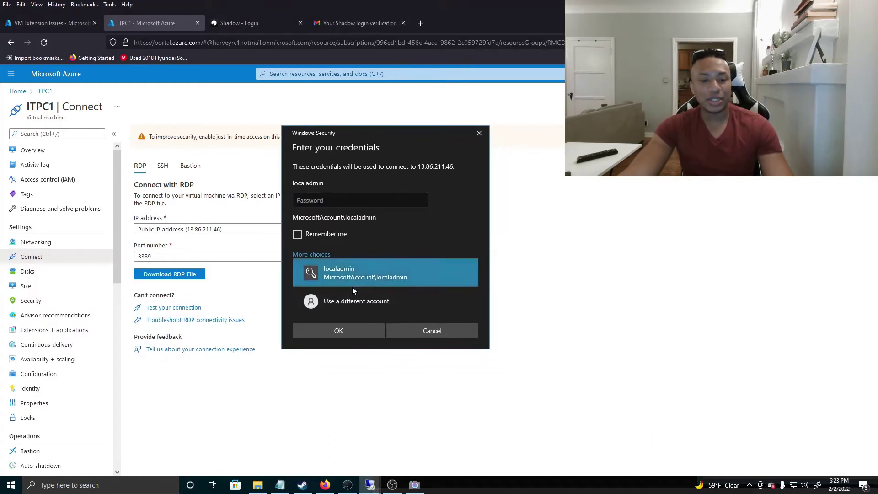
click(353, 301)
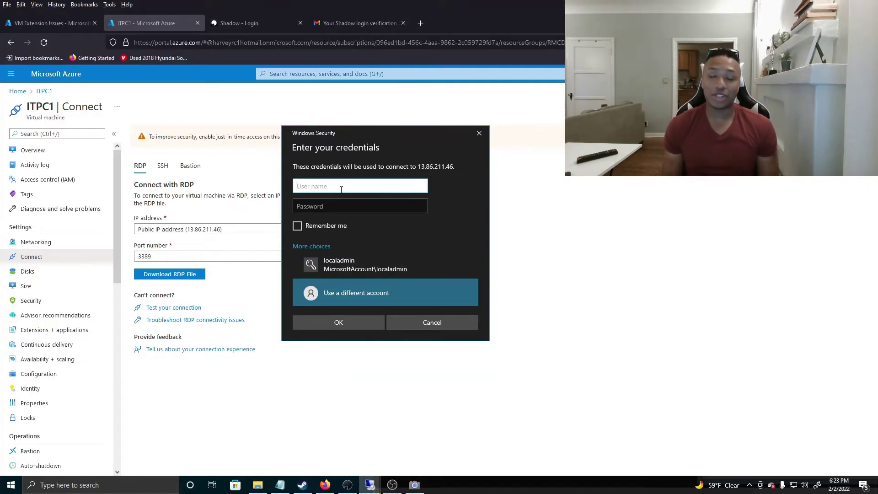
key(Tab)
text(***********)
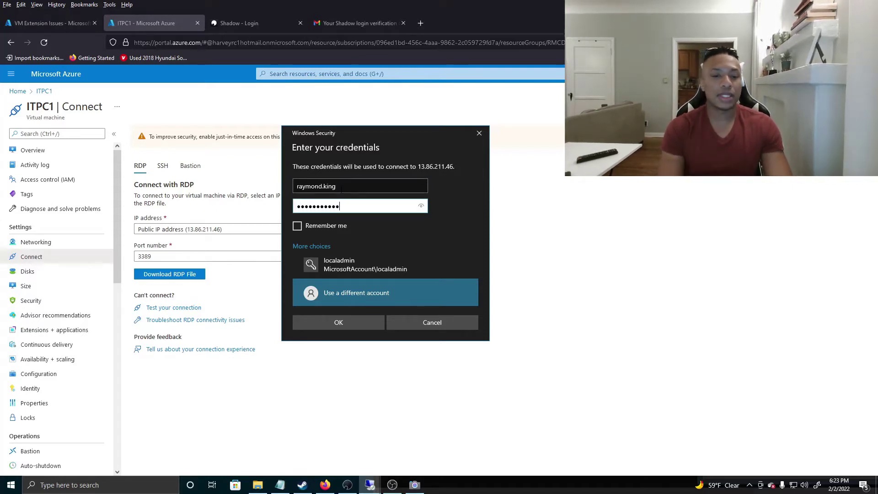
key(Return)
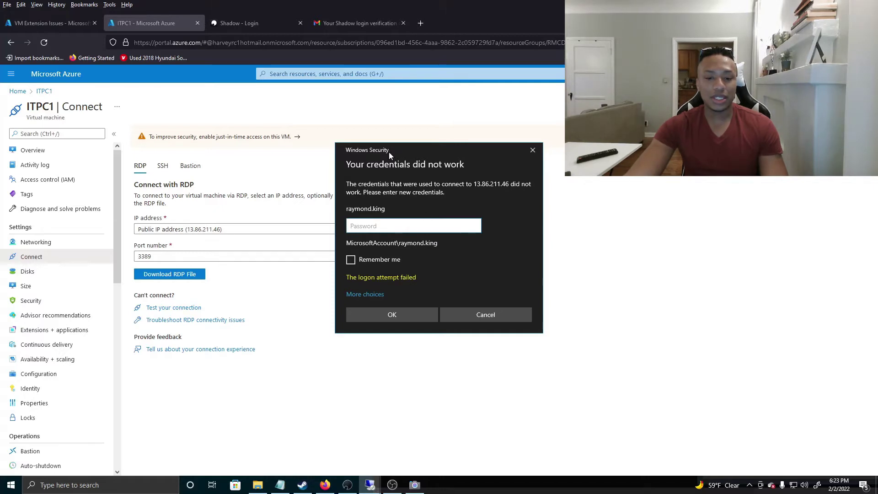
drag(389, 152, 442, 116)
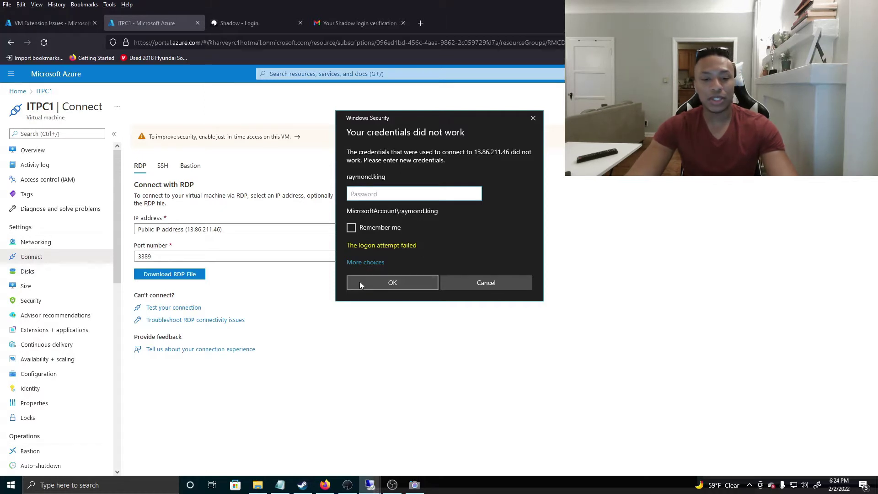
Resubmit the user's credentials with the rmc\ domain prefix, ticking Remember me
click(372, 266)
click(400, 315)
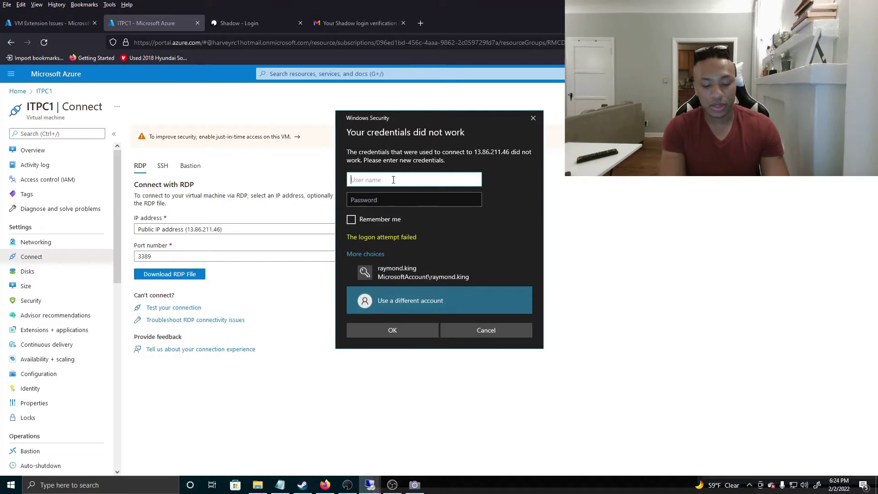
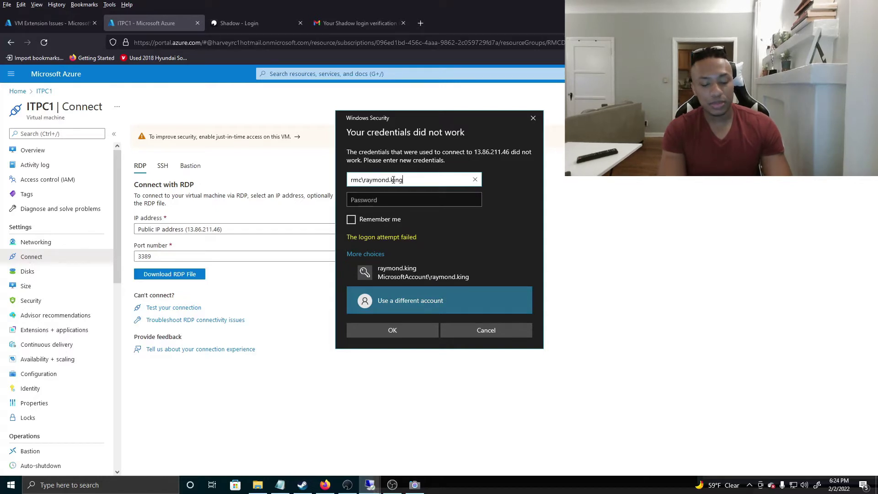
key(Tab)
text(•••••••)
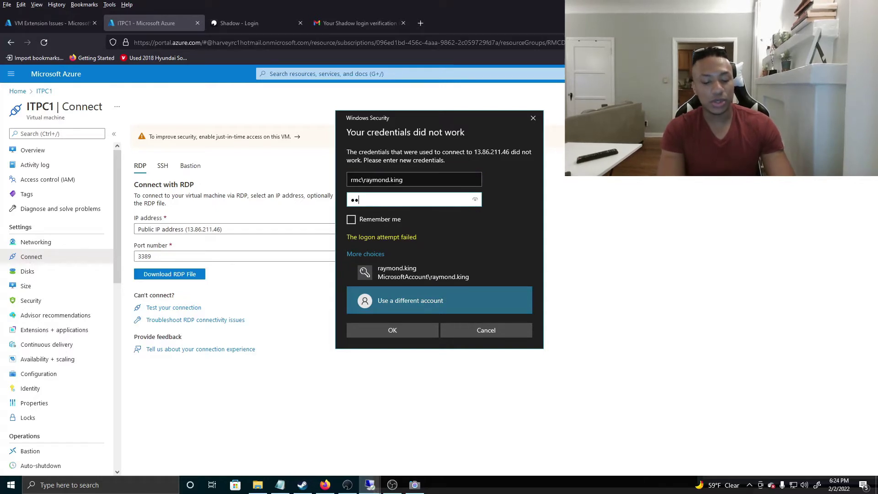
text(••••••)
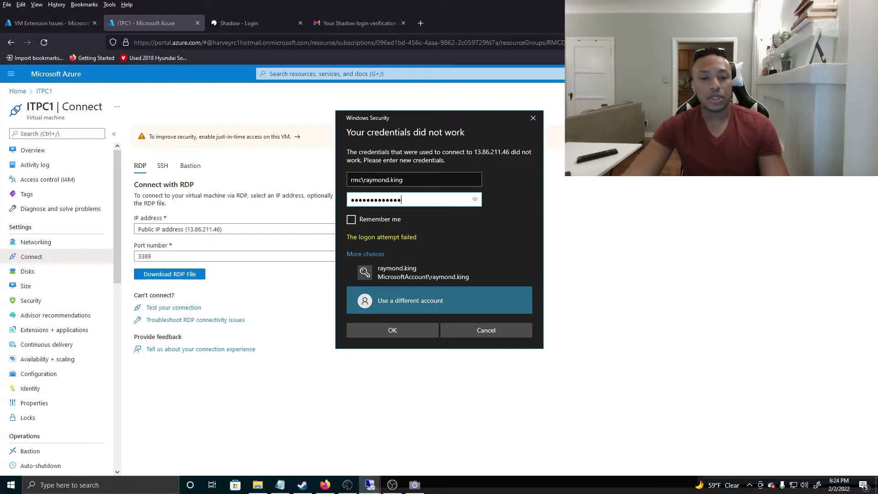
drag(364, 180, 320, 183)
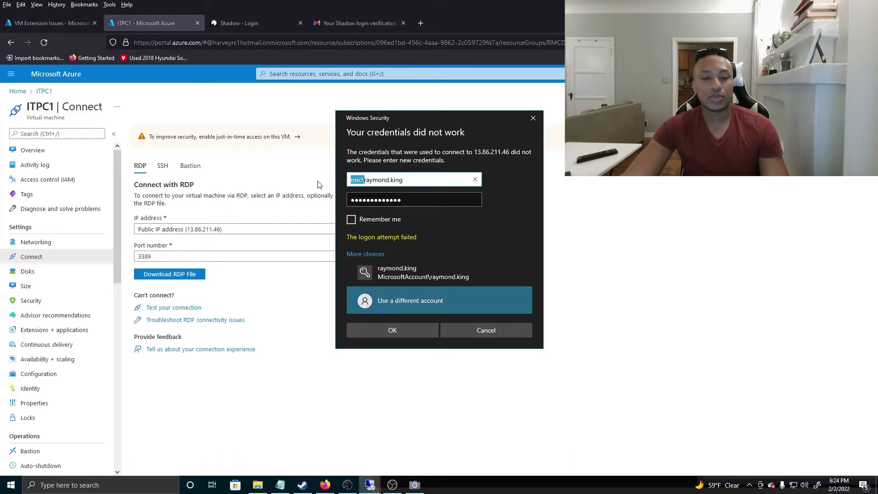
click(351, 220)
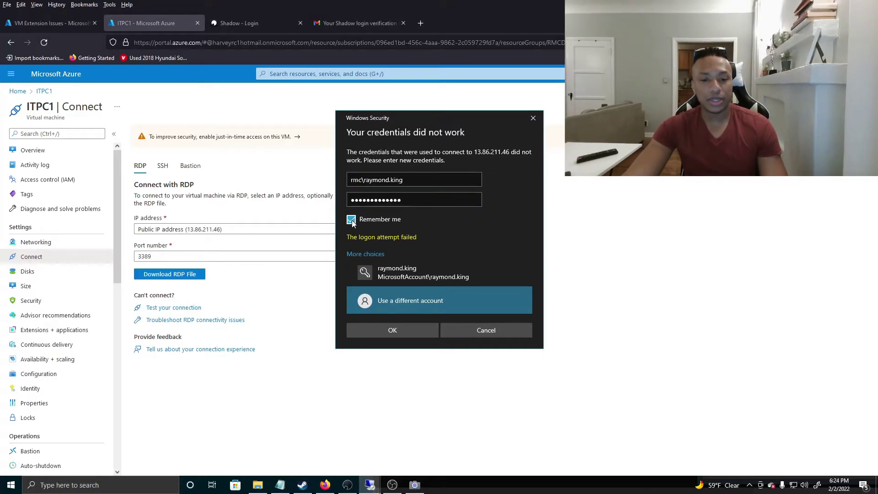
click(411, 180)
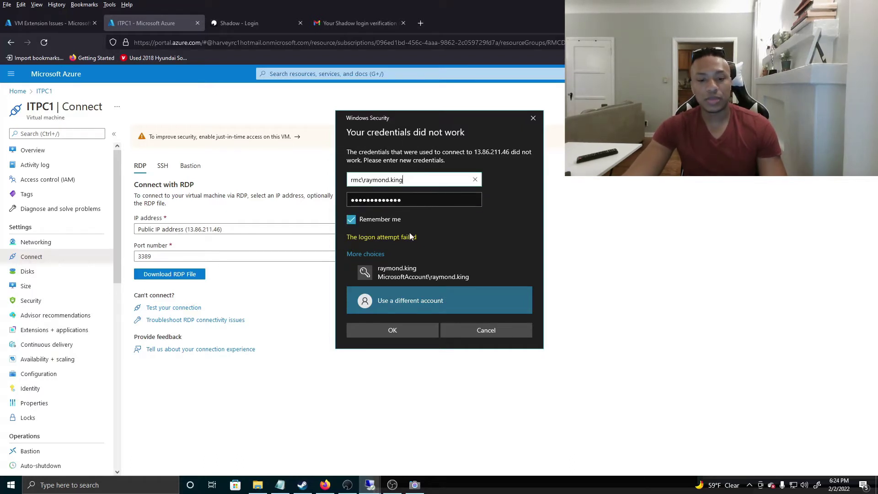
click(401, 330)
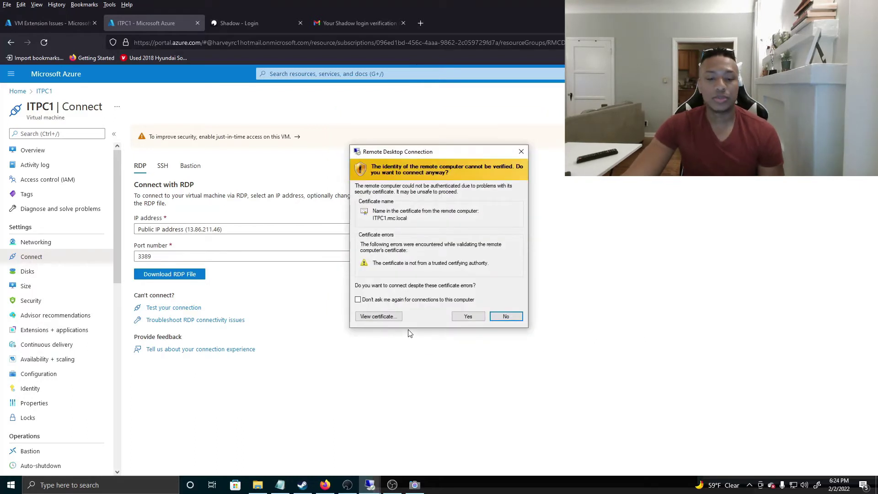
Accept the untrusted ITPC1 certificate, resize the session window, then return it to full screen
click(467, 315)
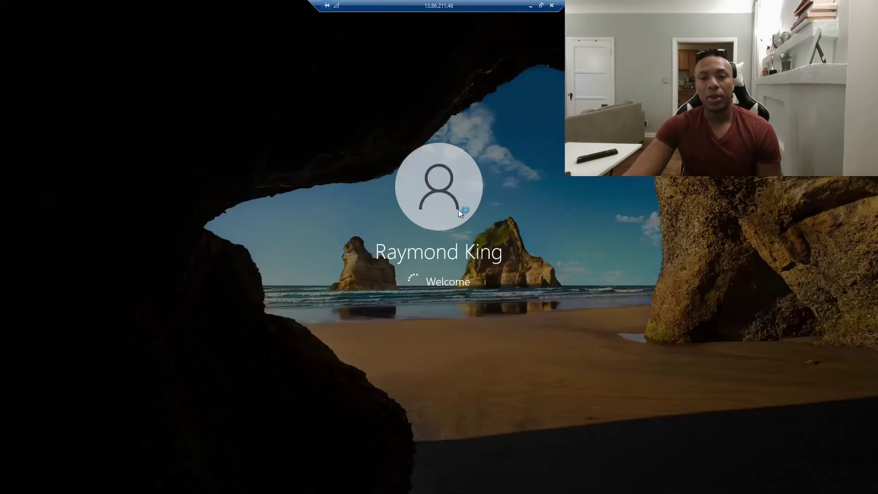
click(541, 6)
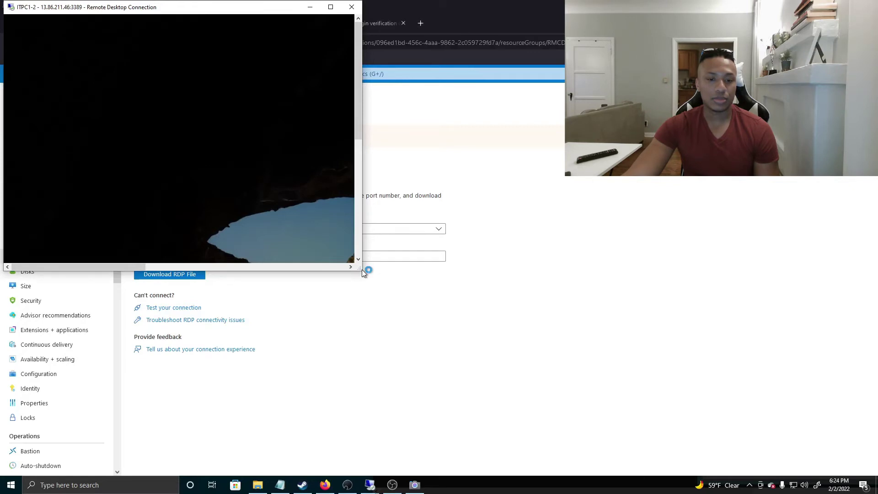
drag(361, 269, 781, 433)
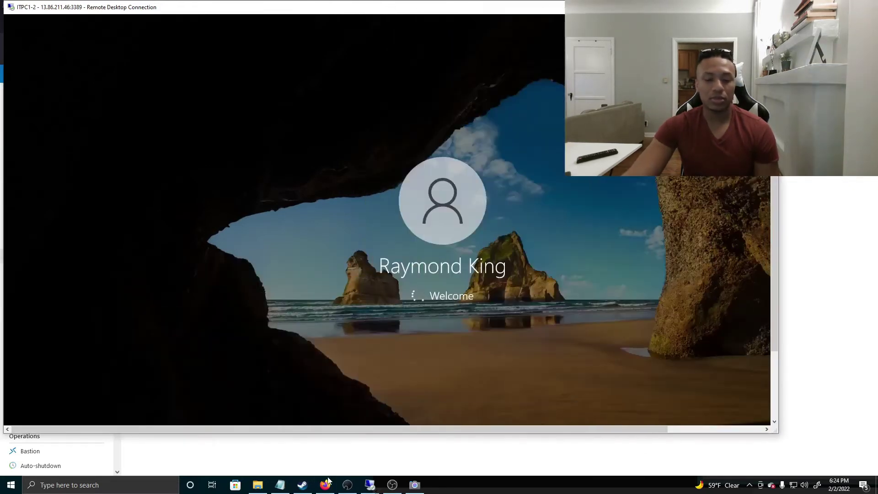
mouse_move(369, 484)
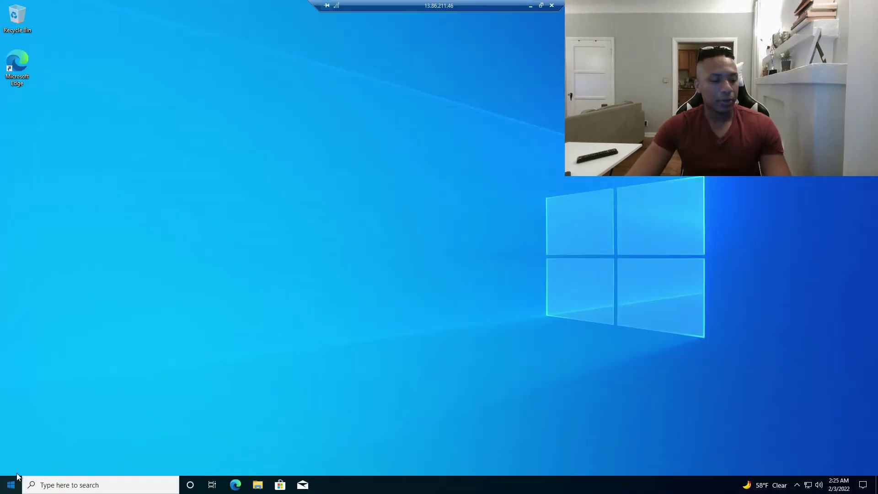
click(11, 484)
Search Start for 'users' and launch Edit local users and groups (lusrmgr)
click(11, 377)
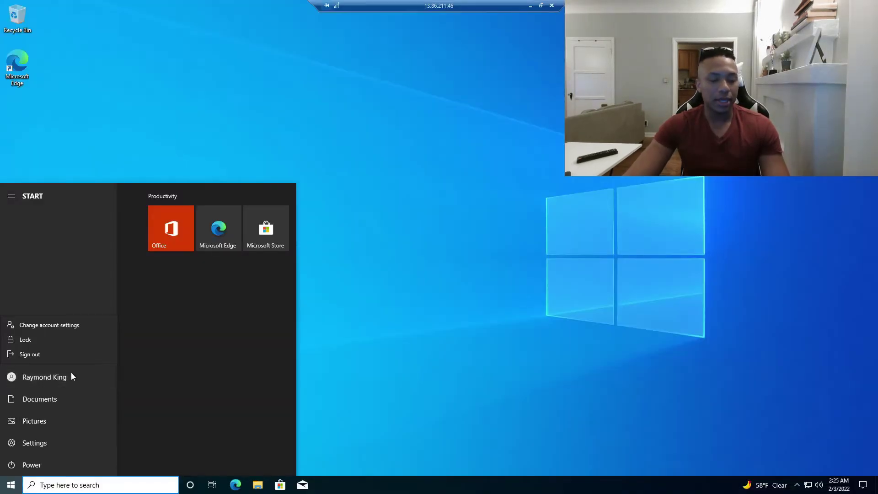
click(29, 376)
click(144, 476)
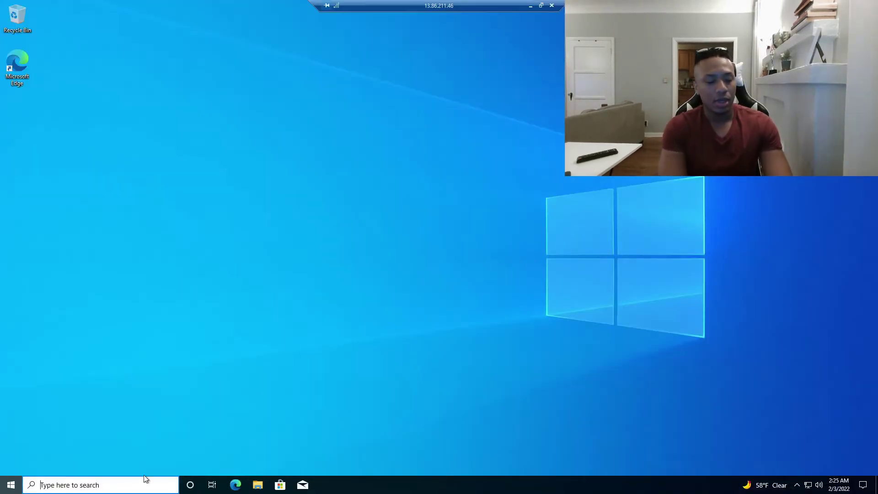
text(u)
key(BackSpace)
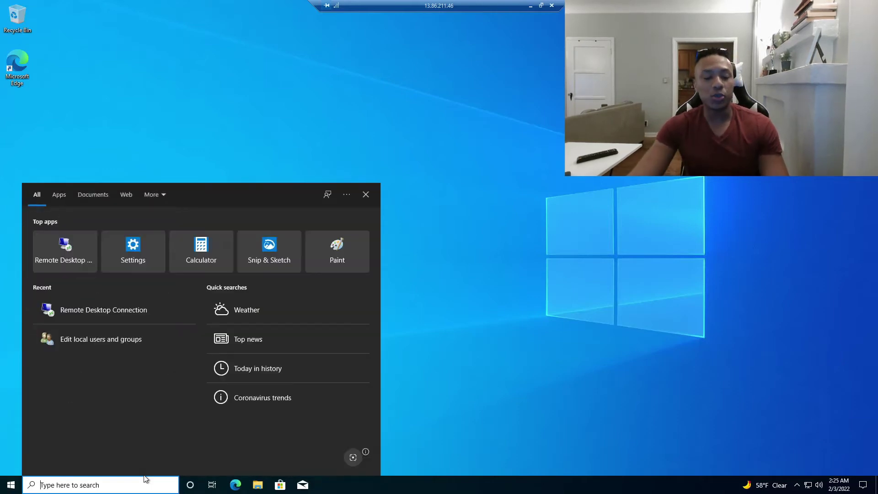
click(397, 318)
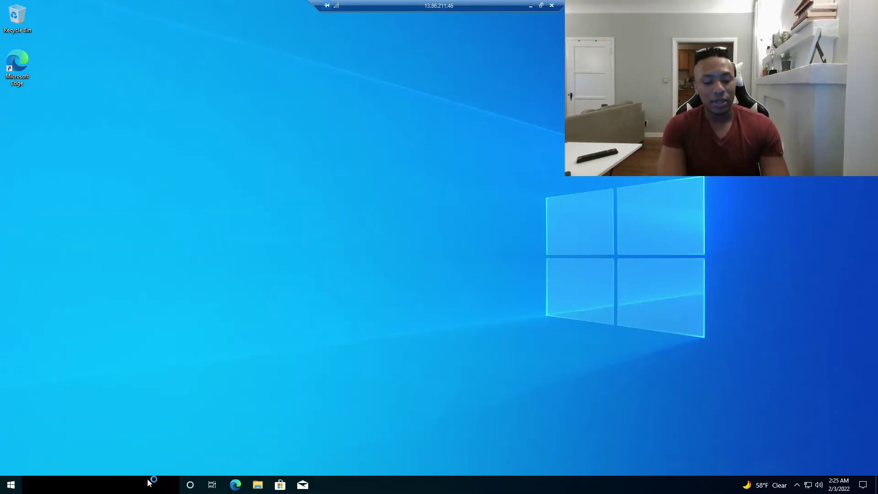
click(149, 480)
text(users)
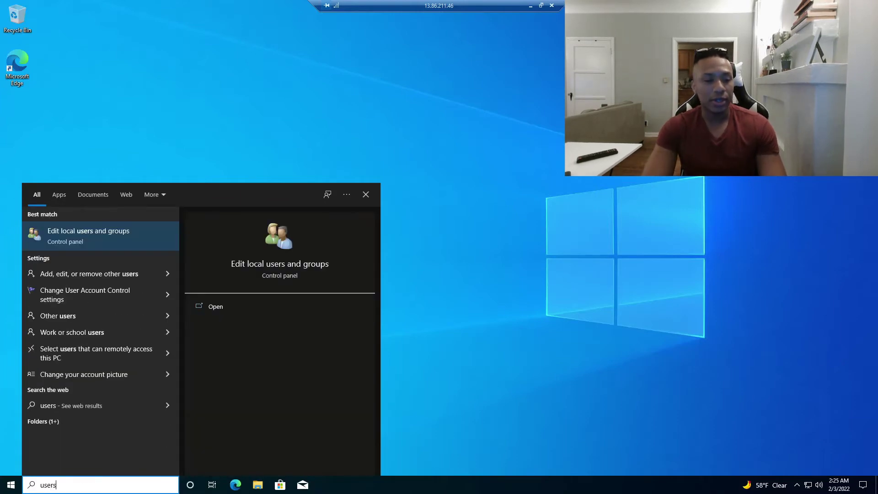
key(Escape)
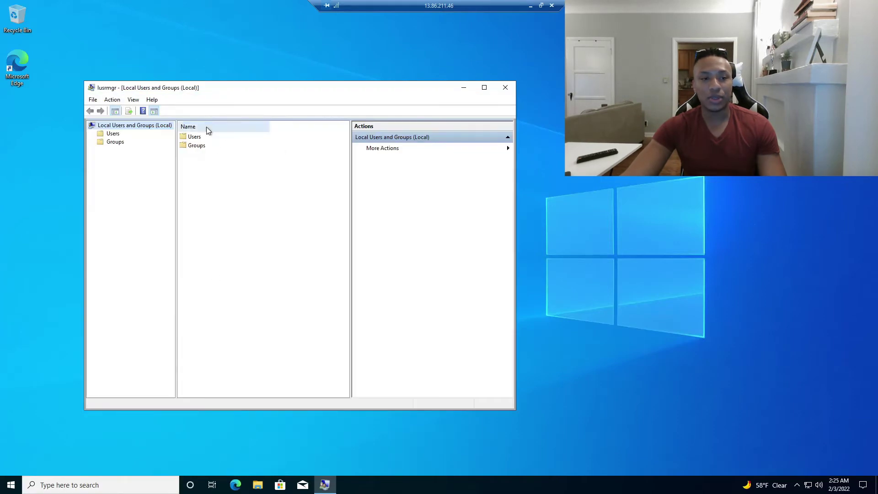
Enlarge the lusrmgr window and view the Administrators group's properties
drag(515, 118, 731, 118)
drag(96, 82, 96, 41)
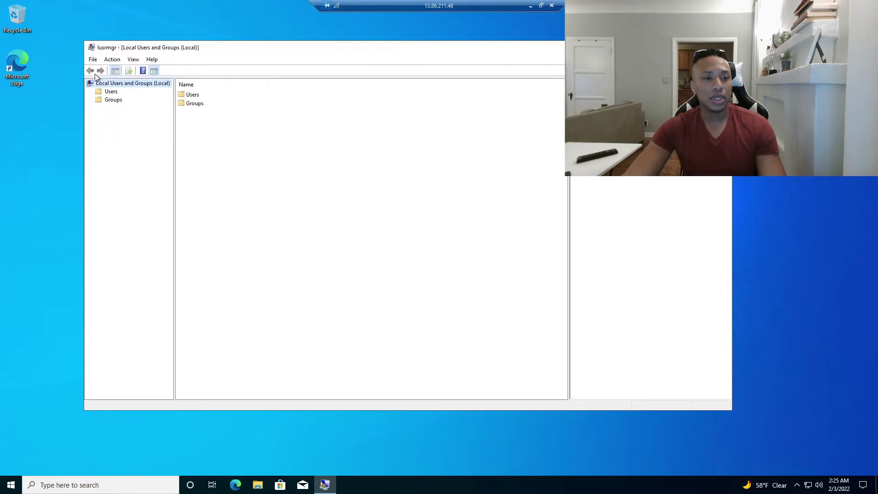
click(113, 99)
double_click(221, 104)
drag(385, 131, 216, 136)
click(327, 134)
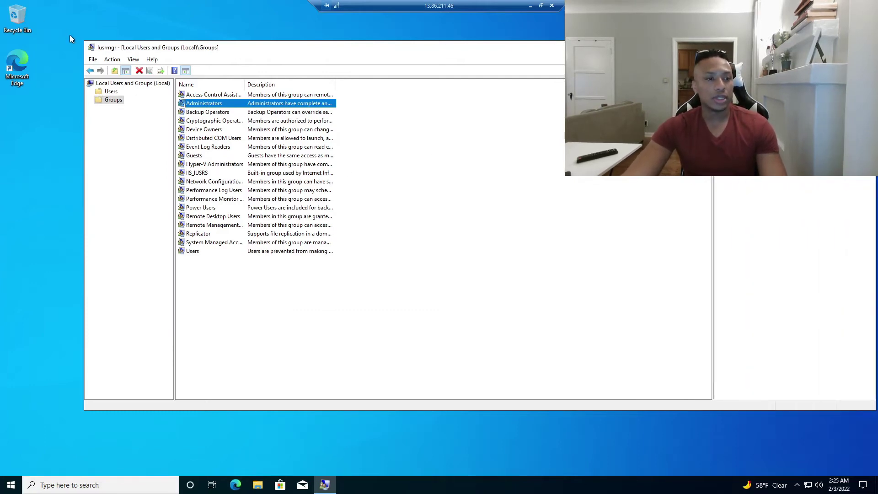
Review the local users localadmin, Guest and WDAGUtility, then return to the Groups folder
drag(82, 41, 10, 19)
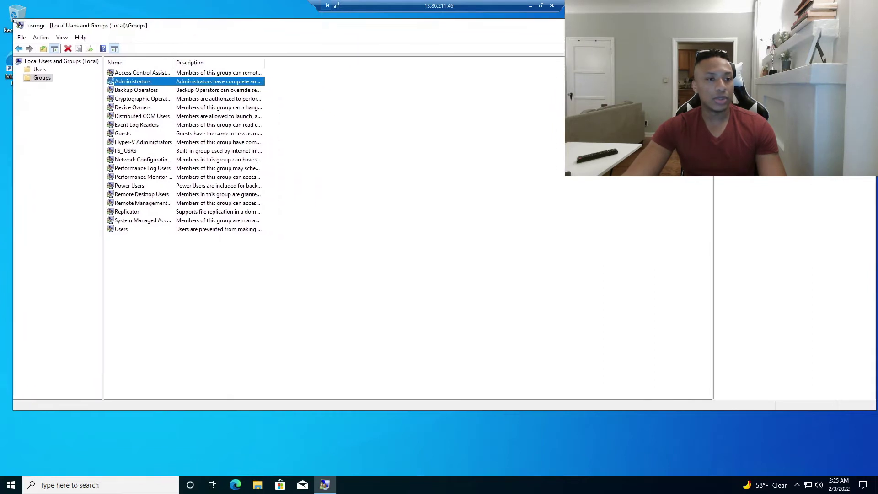
click(38, 68)
click(132, 90)
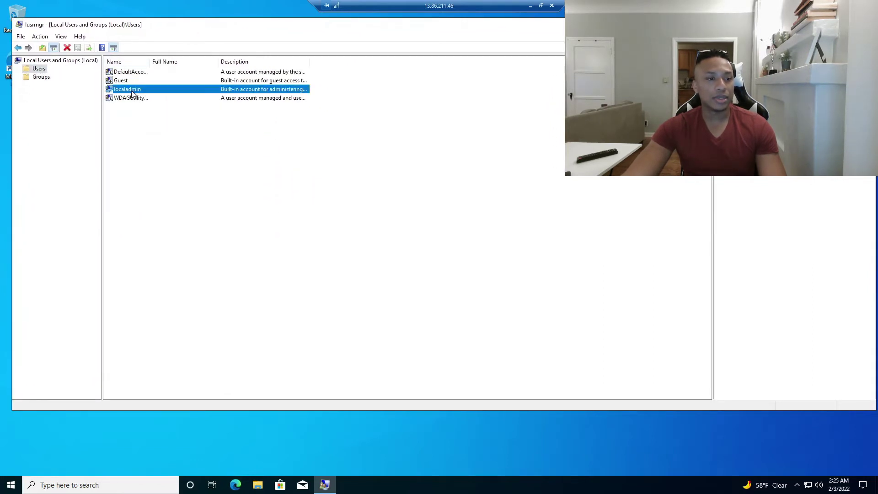
click(126, 82)
click(130, 99)
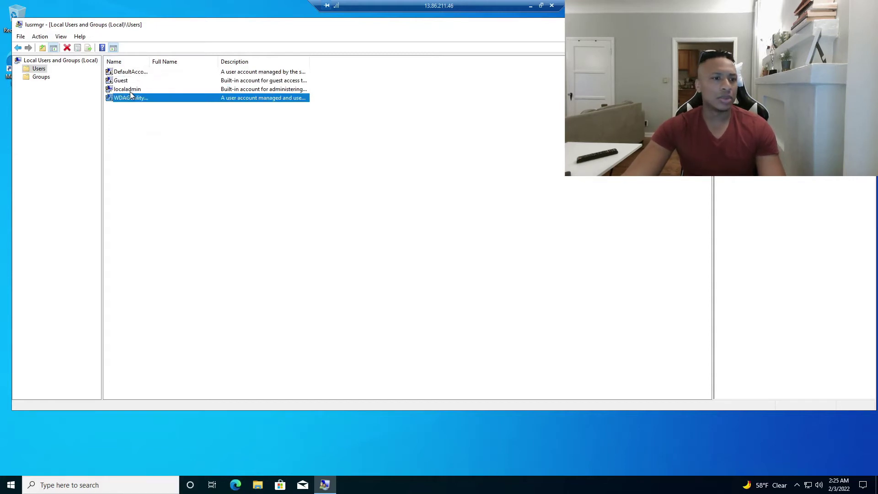
click(122, 85)
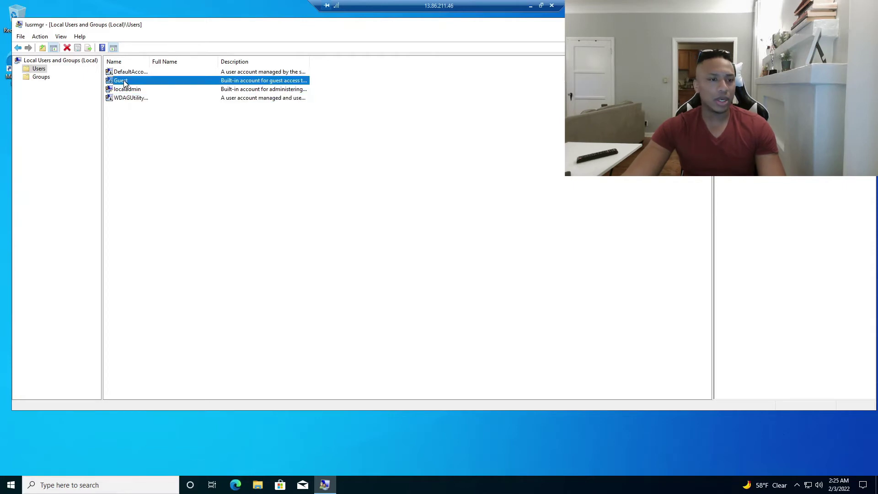
click(125, 110)
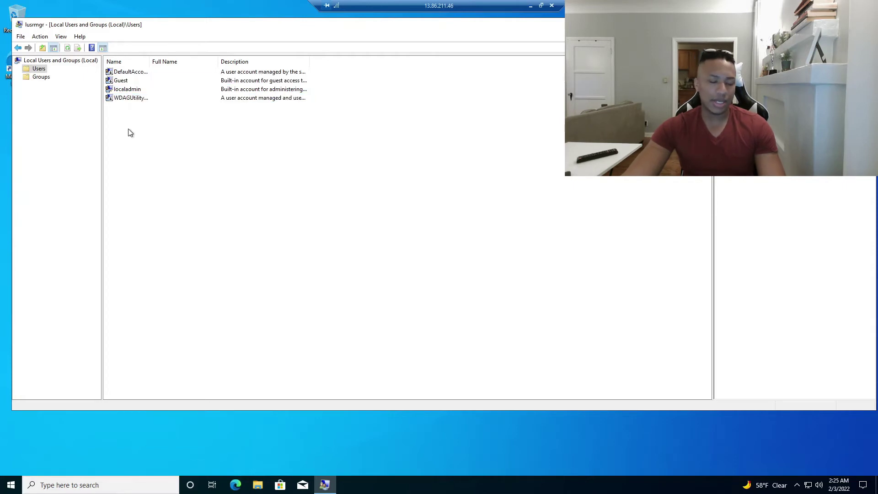
right_click(122, 82)
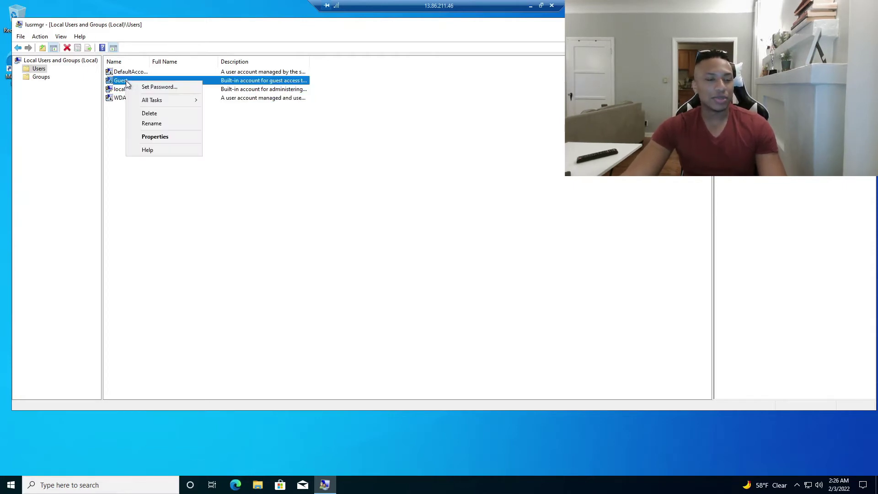
click(113, 123)
click(42, 78)
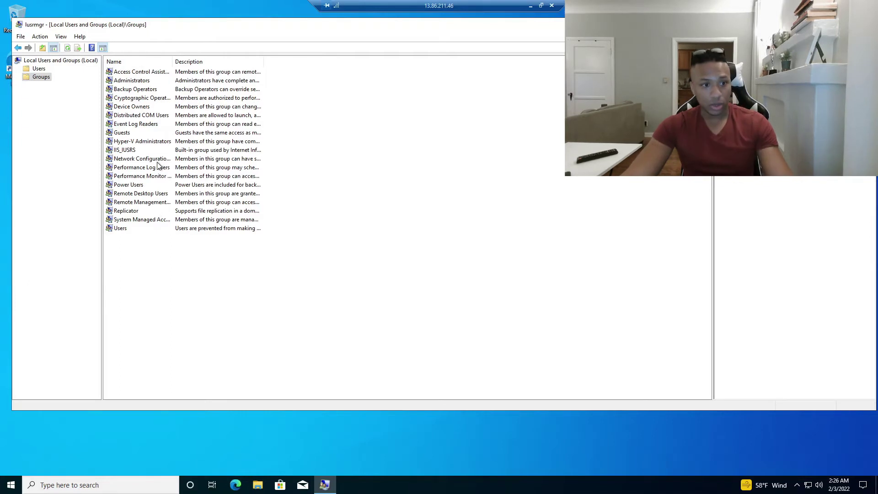
View Remote Desktop Users properties, selecting its rmc domain member, then exit full screen
double_click(150, 195)
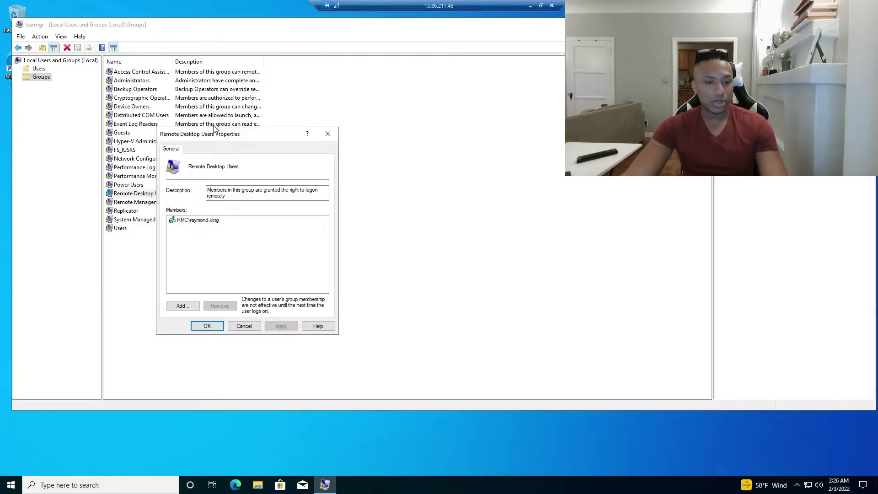
drag(216, 133, 451, 97)
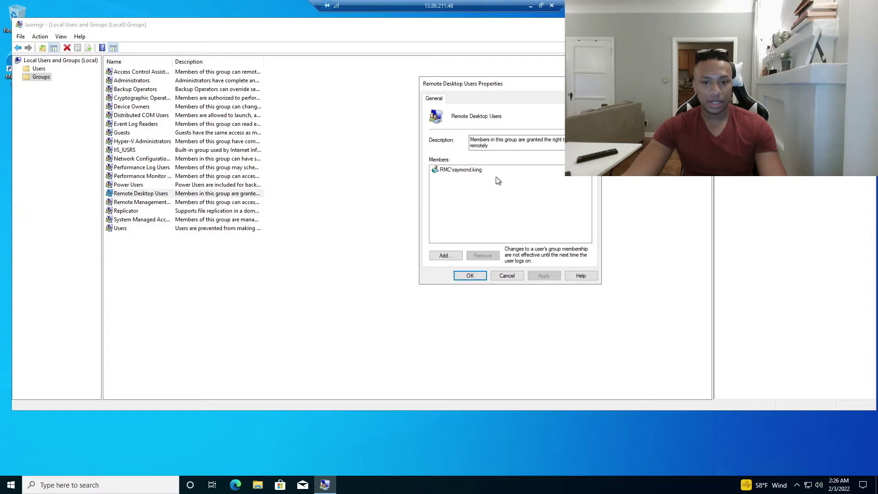
drag(462, 84, 346, 127)
click(344, 214)
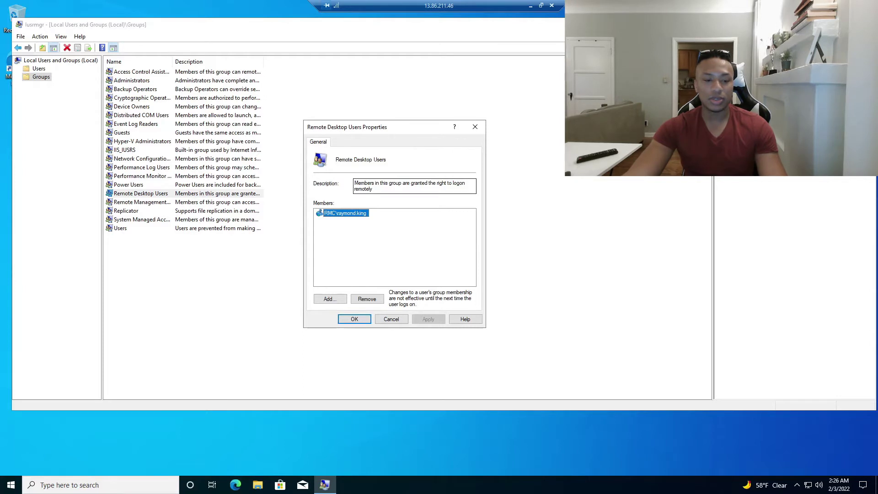
click(541, 6)
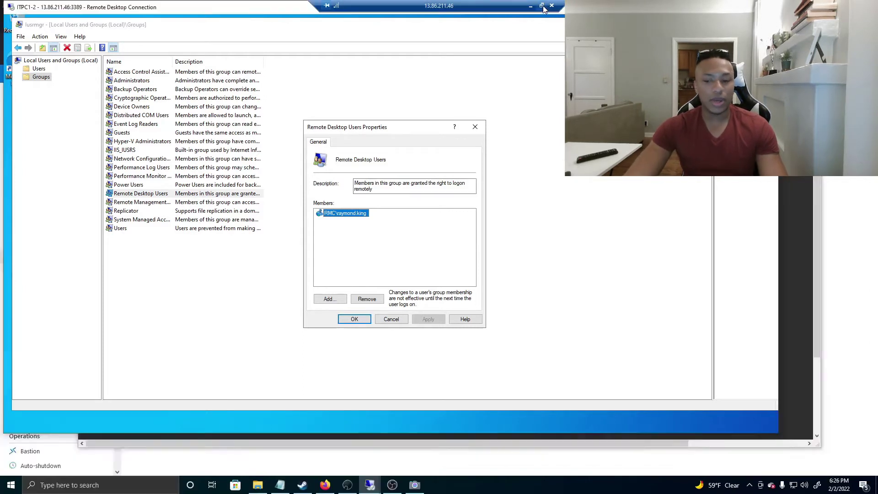
Bring the RMCDC1 domain controller session forward and resize its window
drag(778, 447, 677, 432)
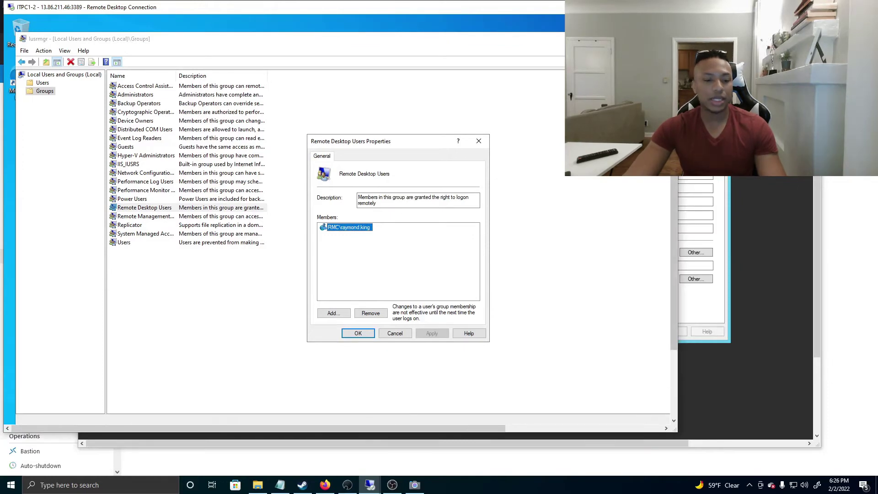
click(727, 389)
key(super)
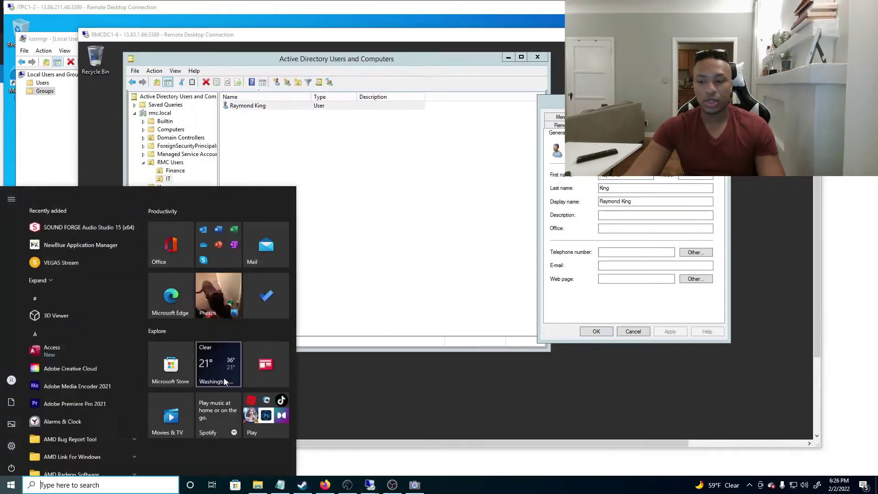
key(super)
drag(820, 445, 874, 476)
drag(691, 449, 692, 458)
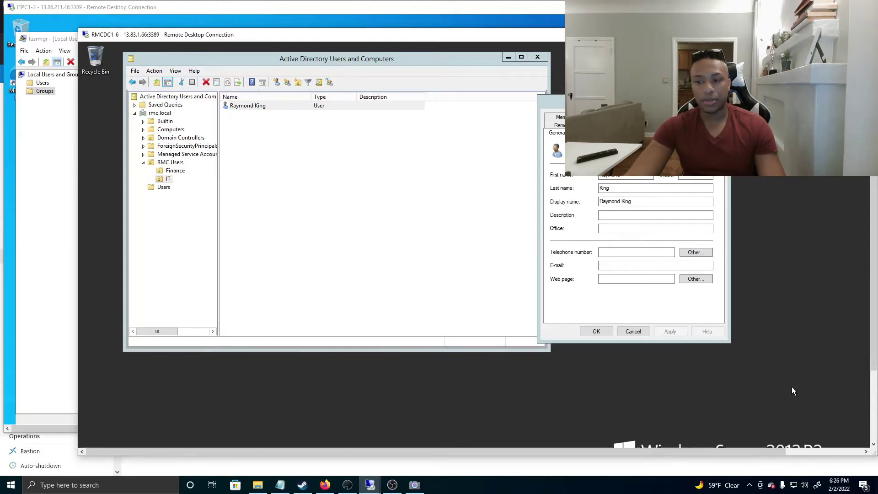
drag(871, 330, 872, 412)
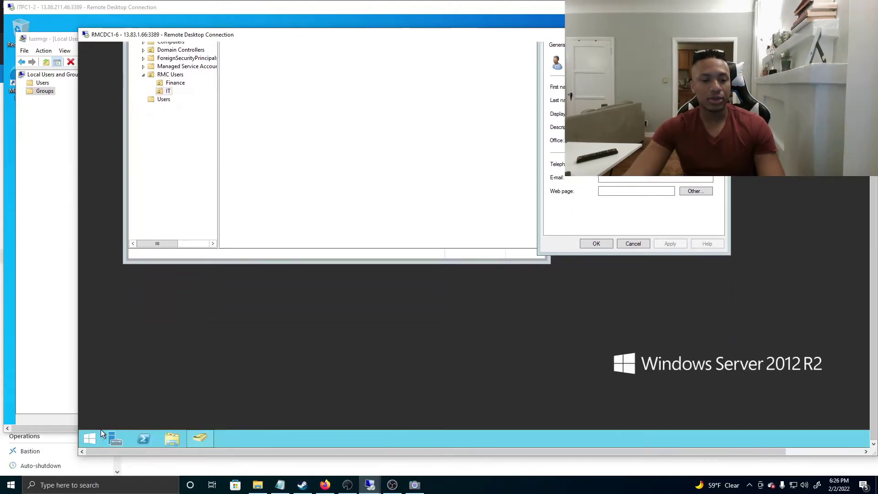
From the server's Start screen, launch Remote Desktop Connection
click(91, 438)
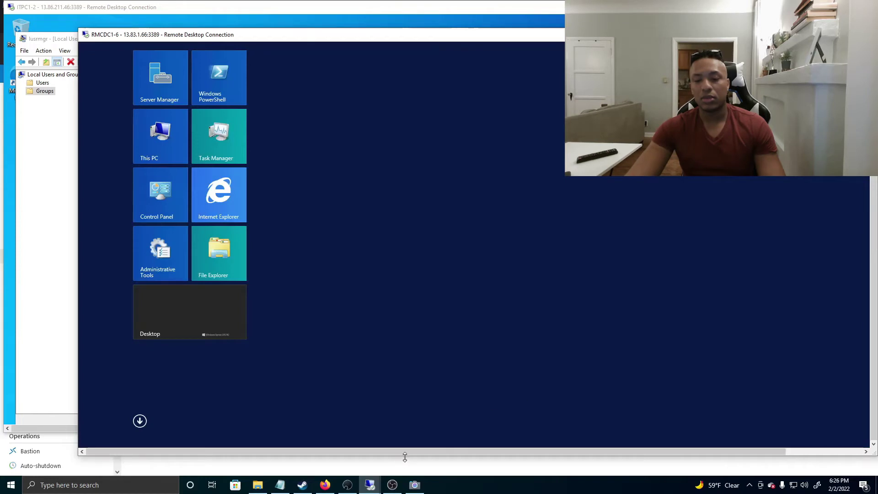
drag(408, 451, 496, 450)
drag(873, 158, 873, 85)
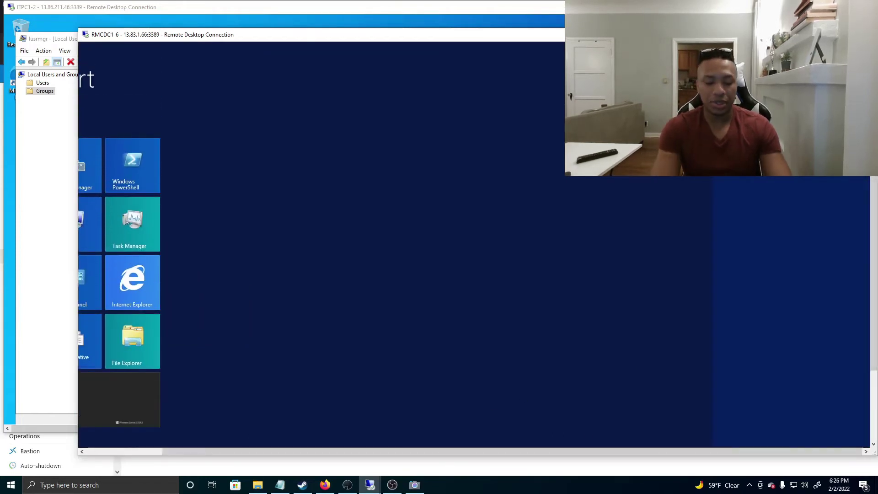
drag(704, 35, 687, 55)
click(754, 138)
Connect to 13.86.211.46 with the domain user's password and accept the certificate, getting a not-authorized denial
drag(255, 57, 455, 80)
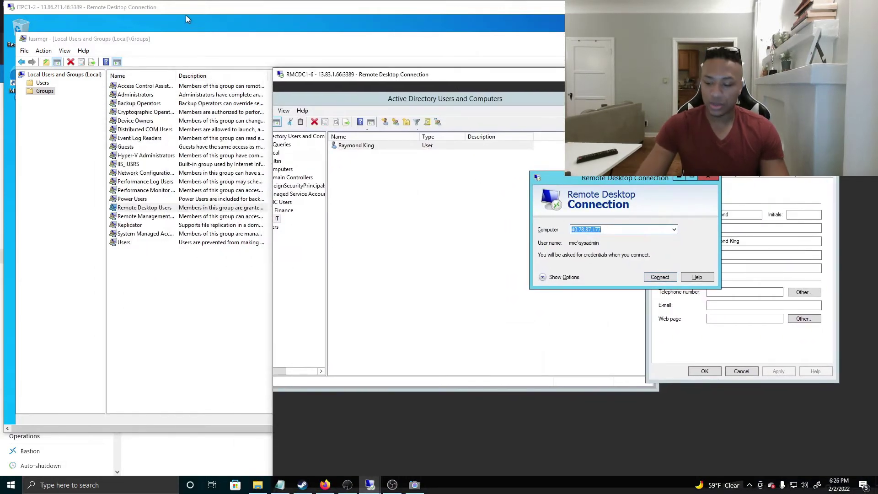
text(1)
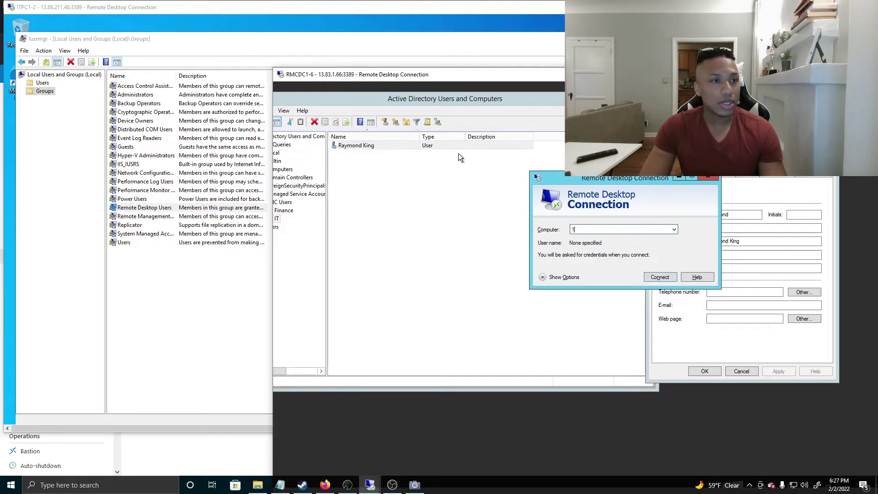
text(3.86.211.46)
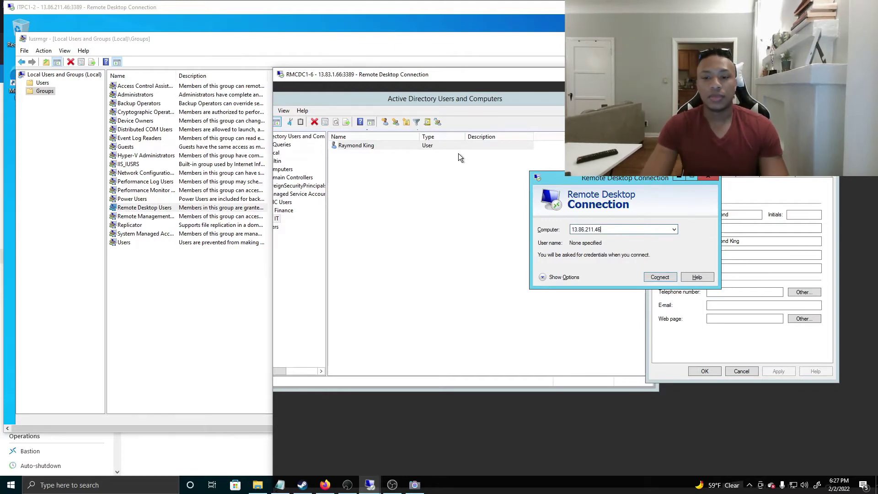
key(Return)
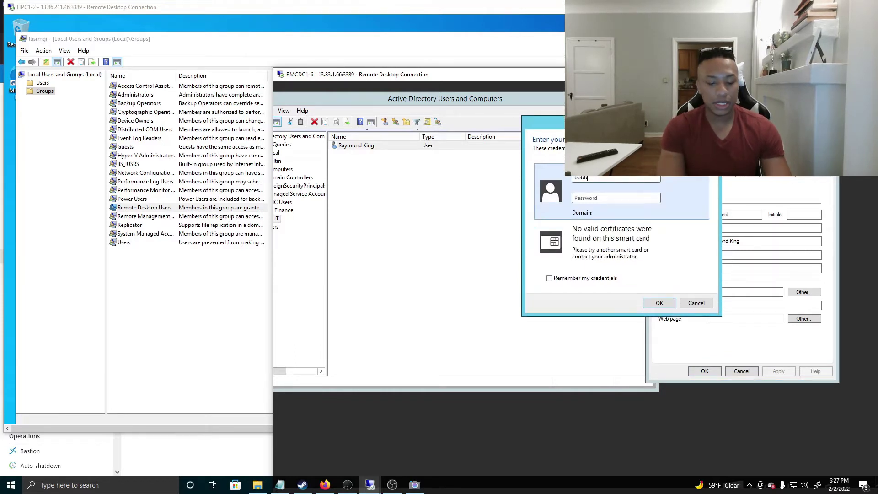
key(Tab)
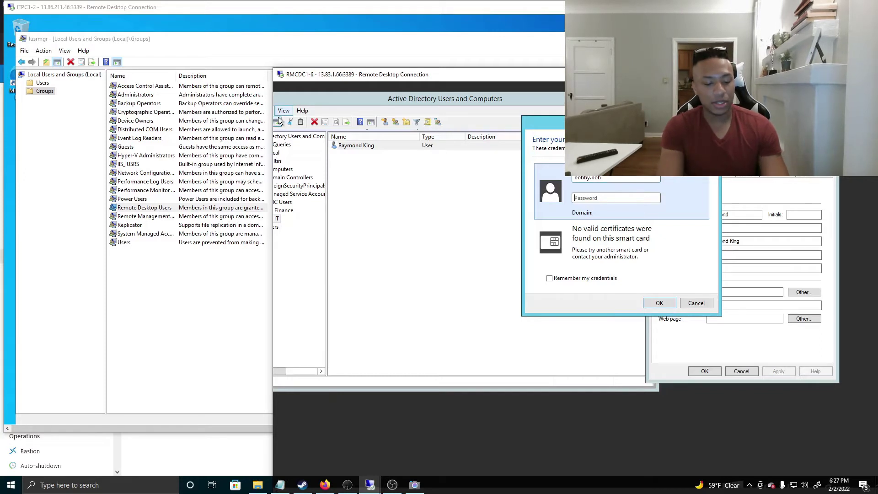
text(••••••••••)
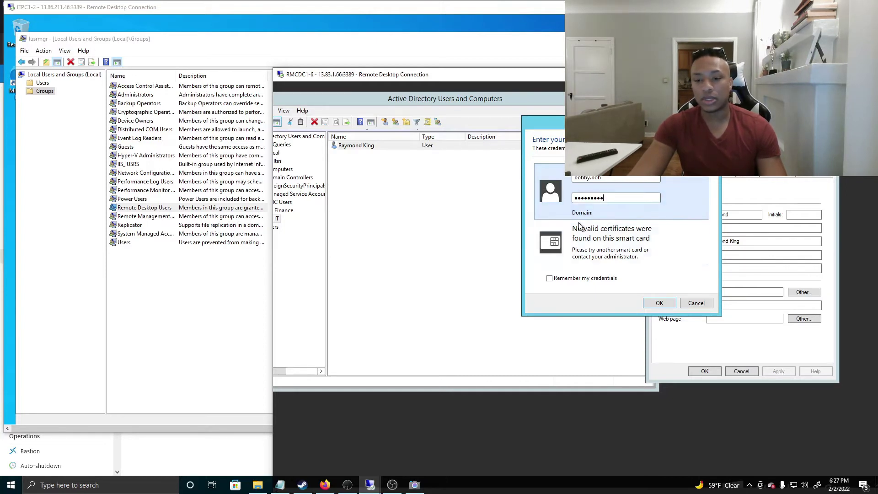
click(660, 303)
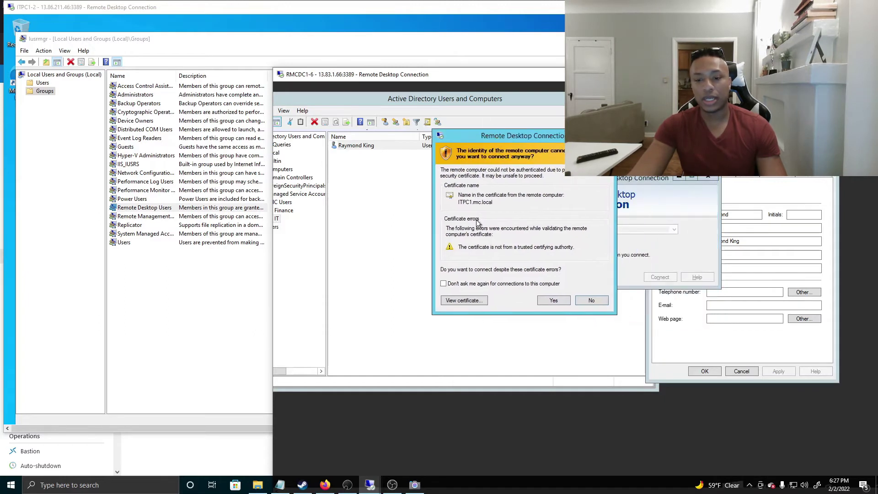
click(554, 300)
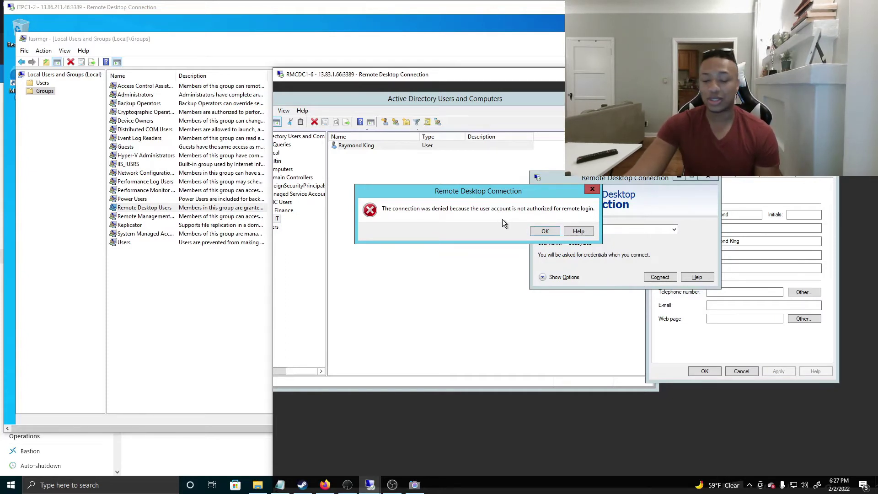
Dismiss the connection-denied error and bring the ITPC1 group properties back into view
drag(499, 195, 570, 179)
click(594, 211)
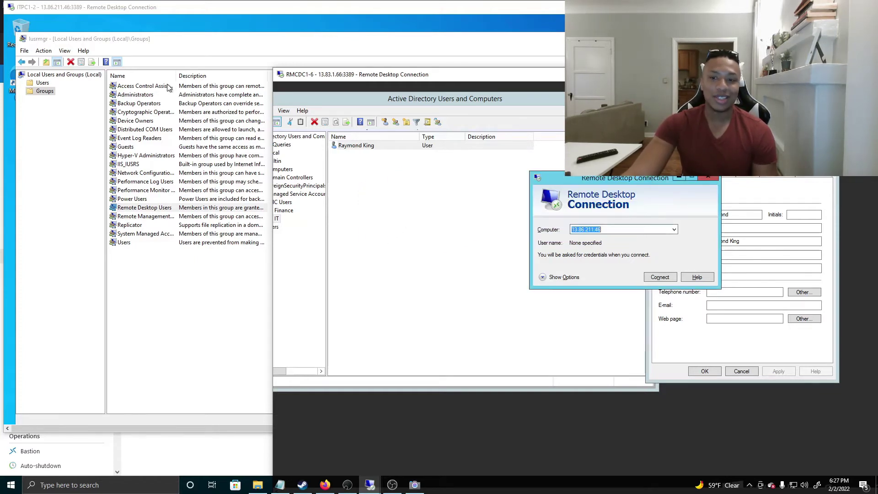
drag(308, 78, 402, 79)
click(336, 136)
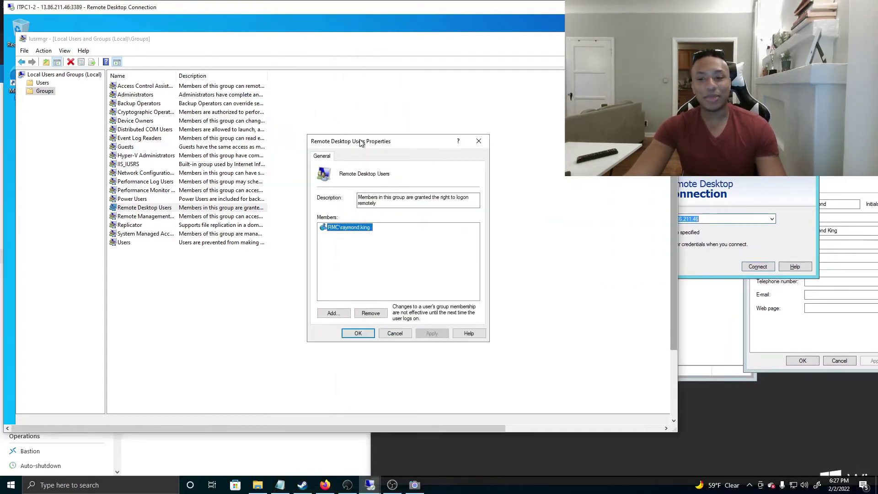
drag(343, 144, 224, 104)
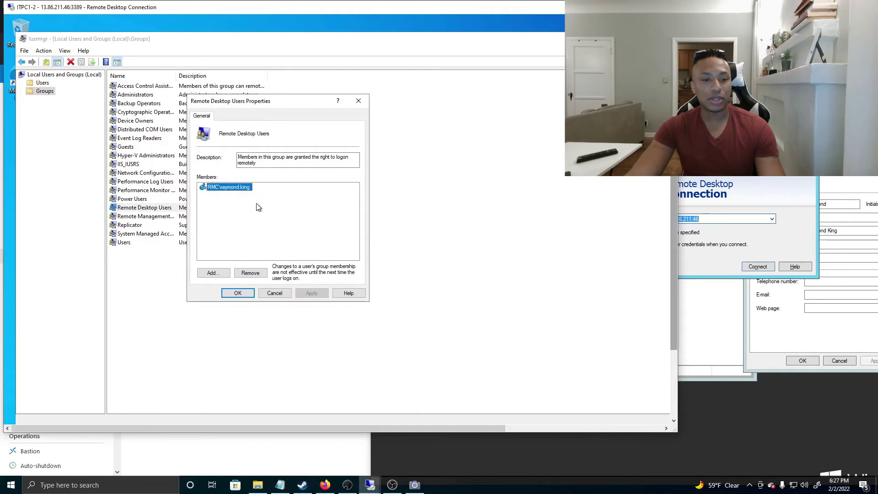
Start adding a Remote Desktop Users member while checking the Finance OU's users on the DC
click(213, 273)
drag(242, 114, 210, 93)
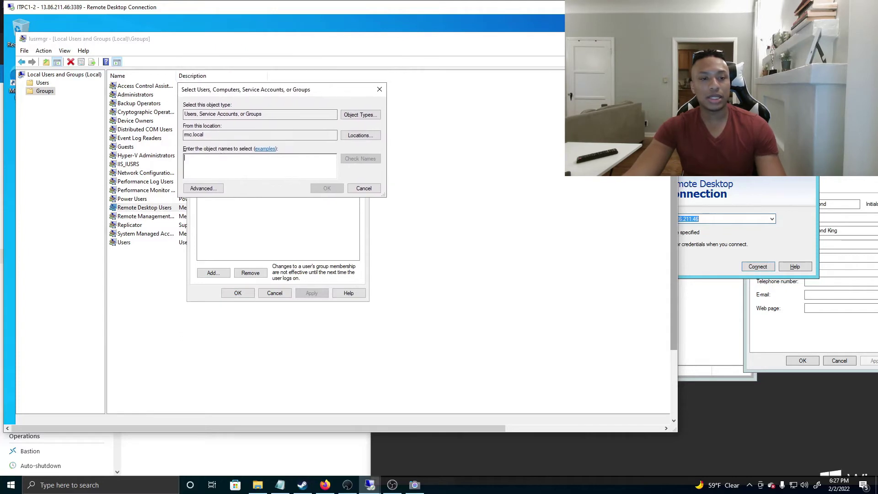
drag(273, 93, 255, 85)
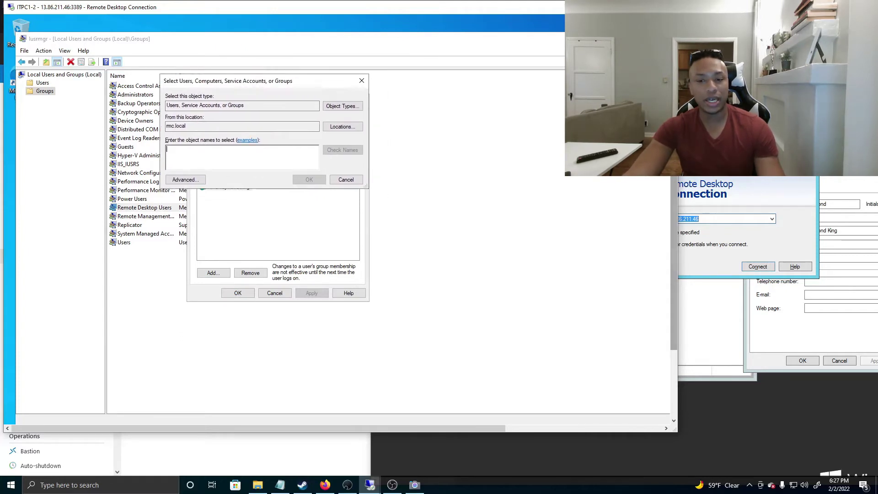
click(713, 64)
drag(713, 64, 710, 39)
drag(438, 75, 552, 89)
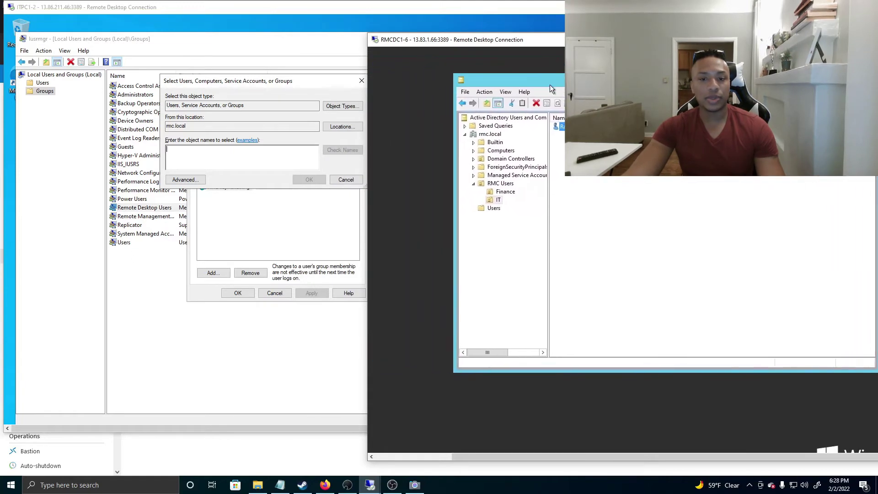
click(505, 192)
click(265, 157)
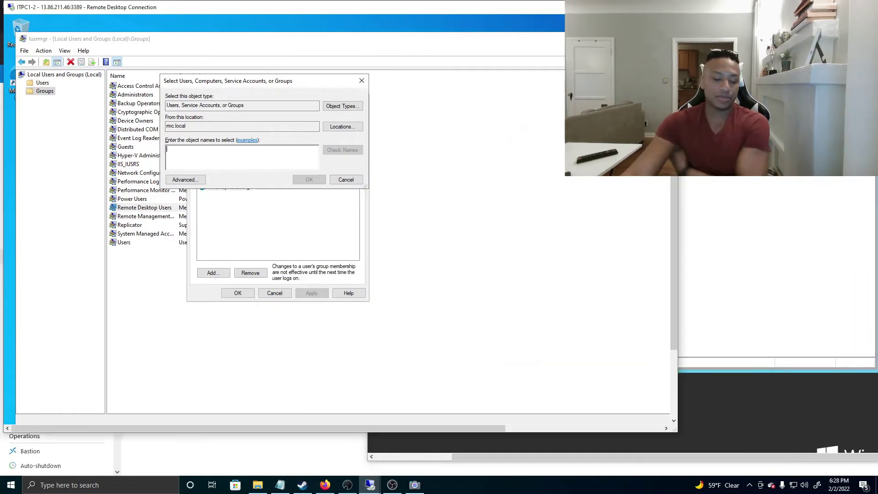
Type a Finance user's name, verify it with Check Names, then cancel the addition
text(bobby)
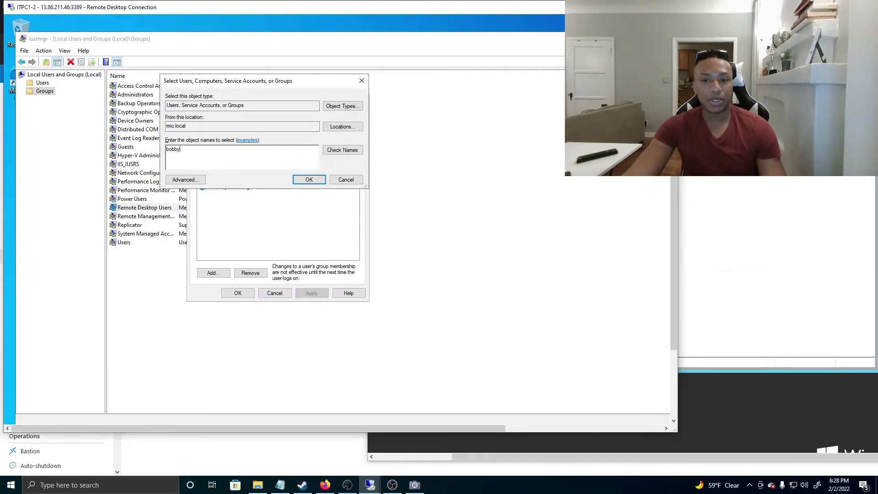
click(727, 91)
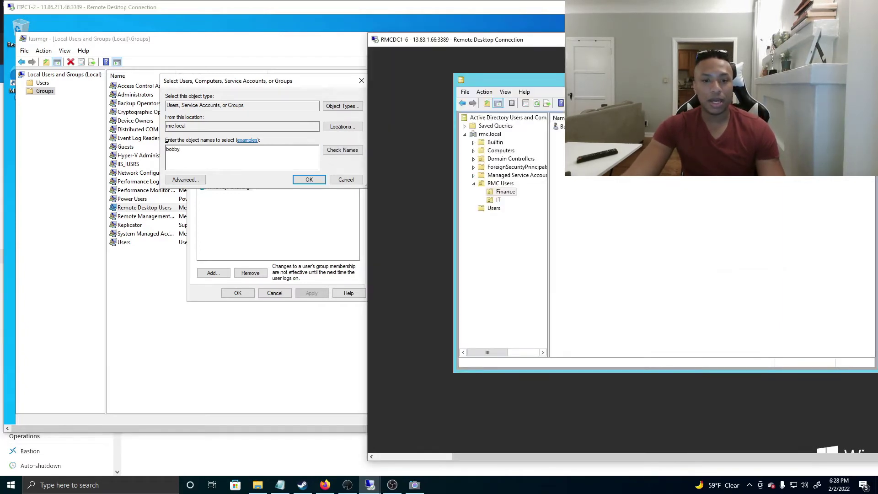
click(349, 150)
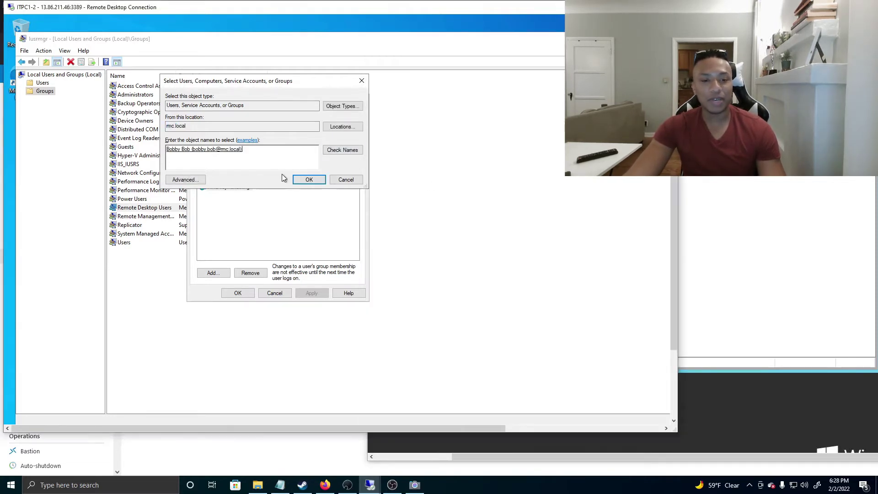
click(345, 181)
click(726, 177)
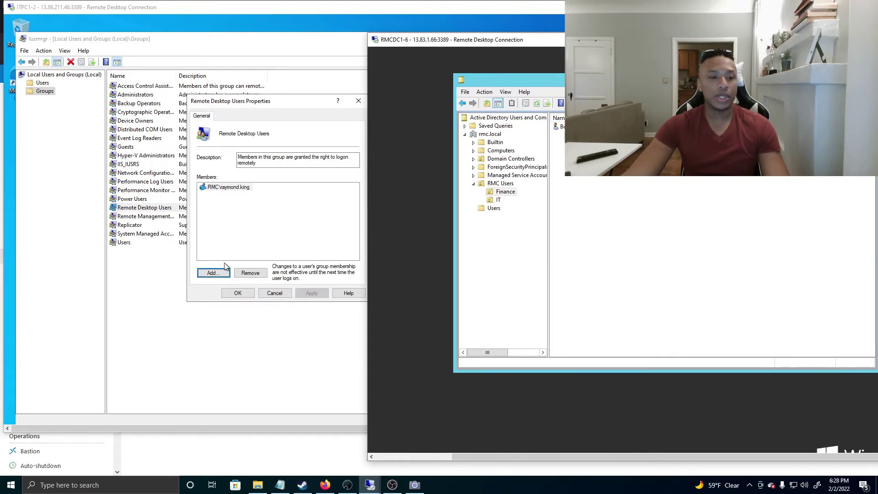
Add a member by typing 'domain us' and resolving it to Domain Users with Check Names
click(214, 273)
text(domain us)
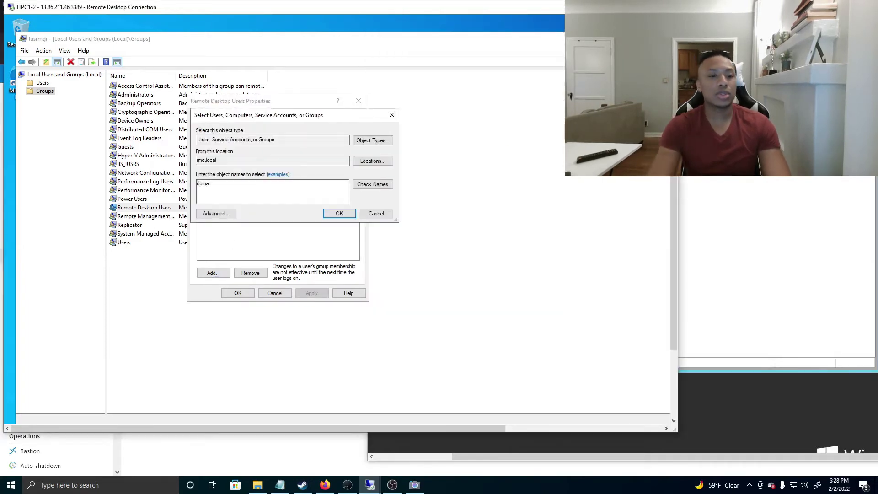
click(369, 185)
drag(288, 119, 255, 113)
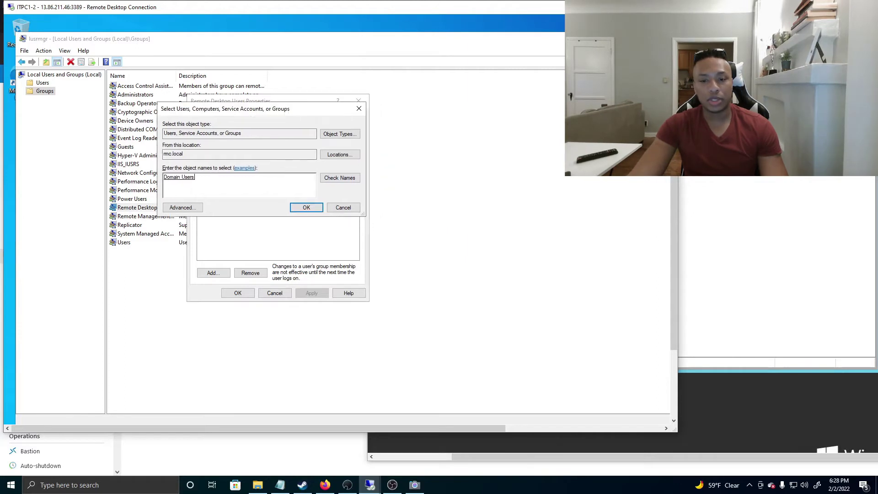
On the DC, list the domain's Builtin groups and widen the Name column
click(713, 128)
click(494, 142)
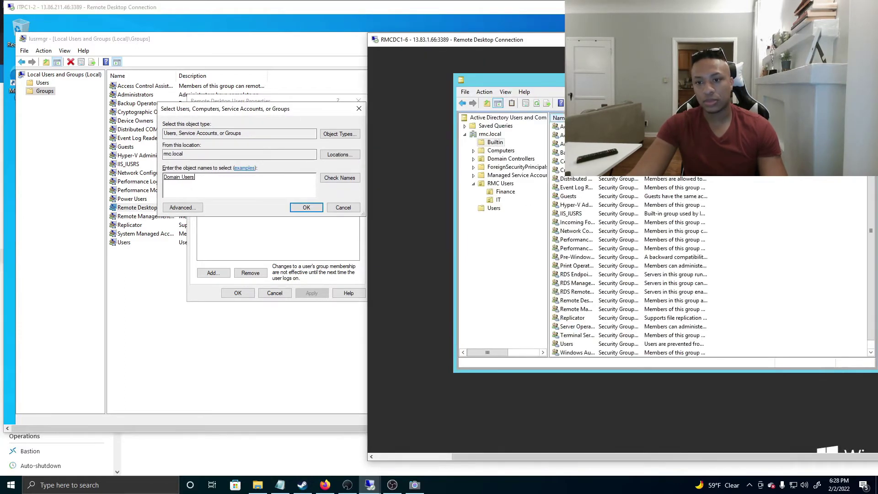
drag(595, 118, 682, 118)
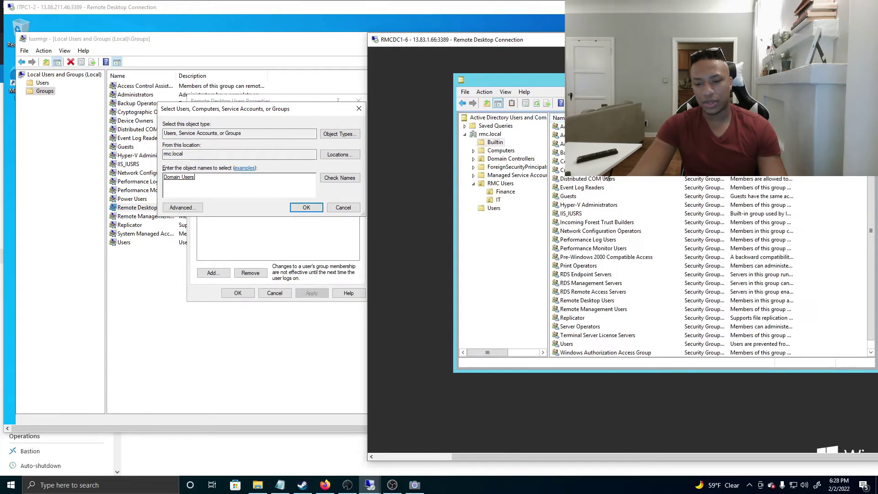
scroll(592, 213, down, 1)
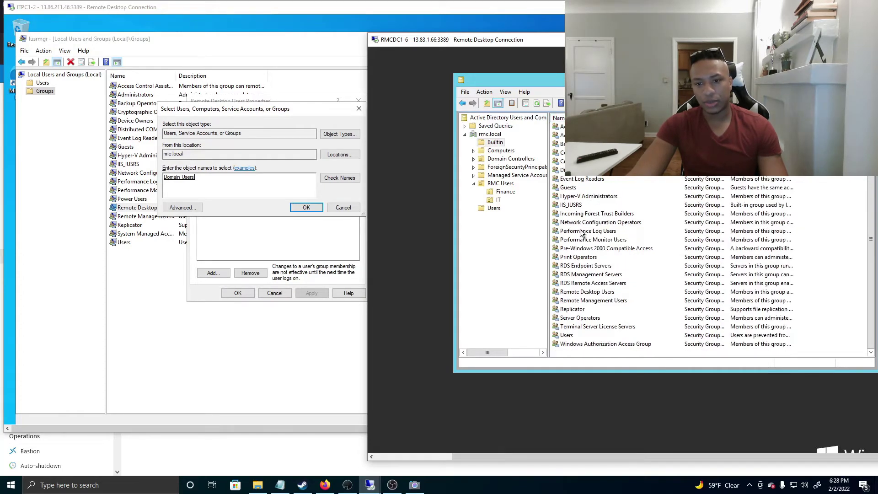
scroll(581, 233, up, 1)
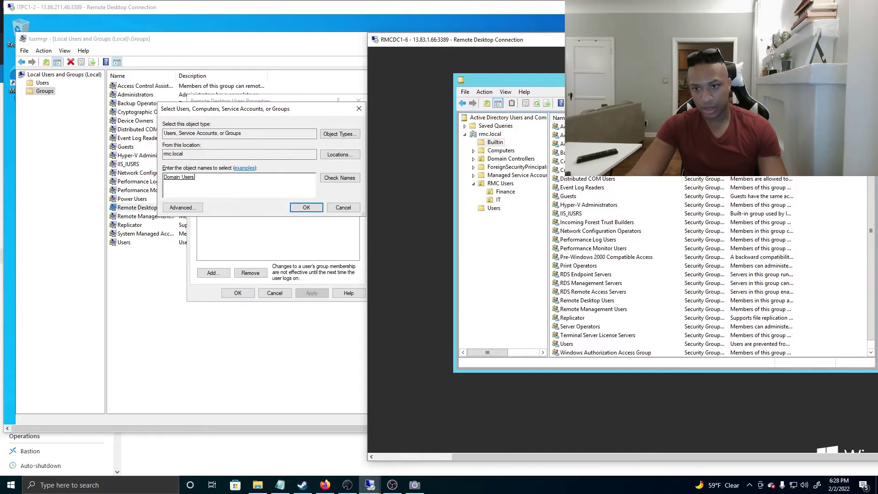
Search rmc.local for 'domain us' with the directory Find tool
click(628, 103)
text(domain us)
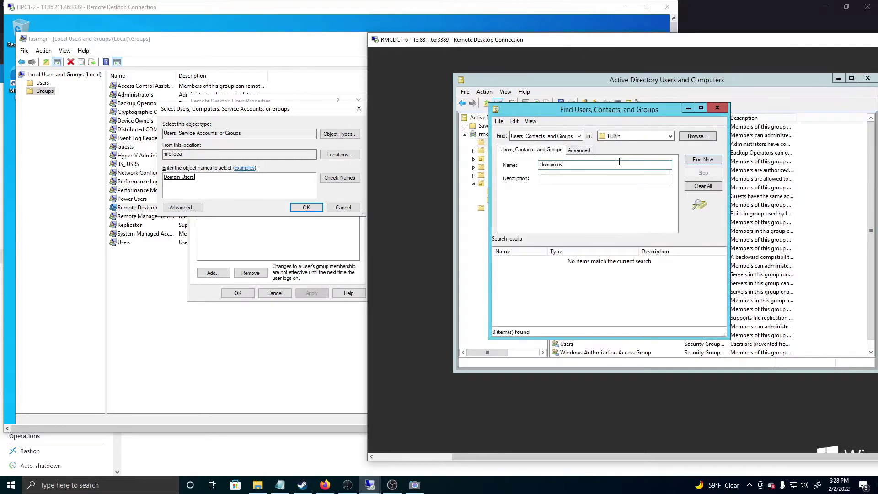
click(663, 136)
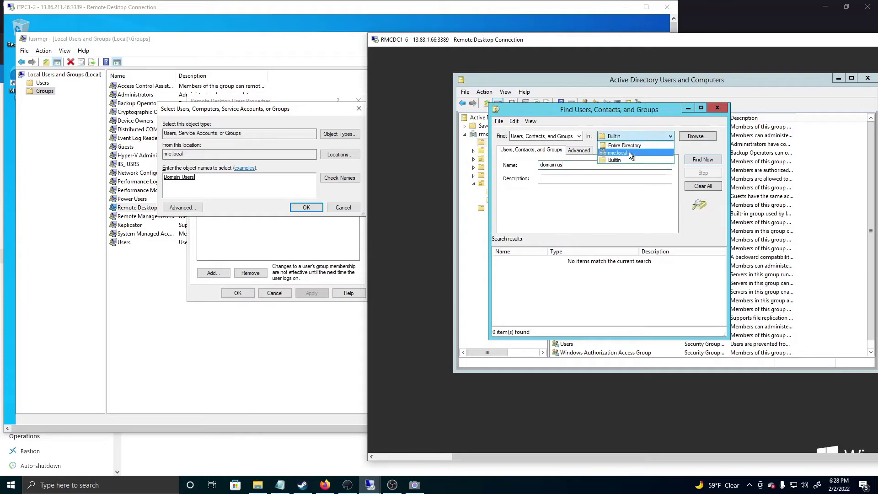
click(702, 160)
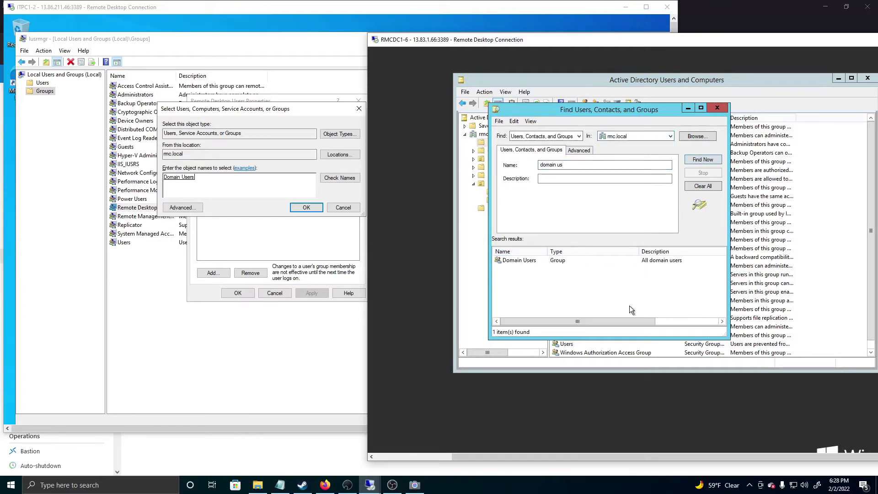
drag(633, 321, 502, 169)
Add the Published At column to the detailed search results
click(530, 121)
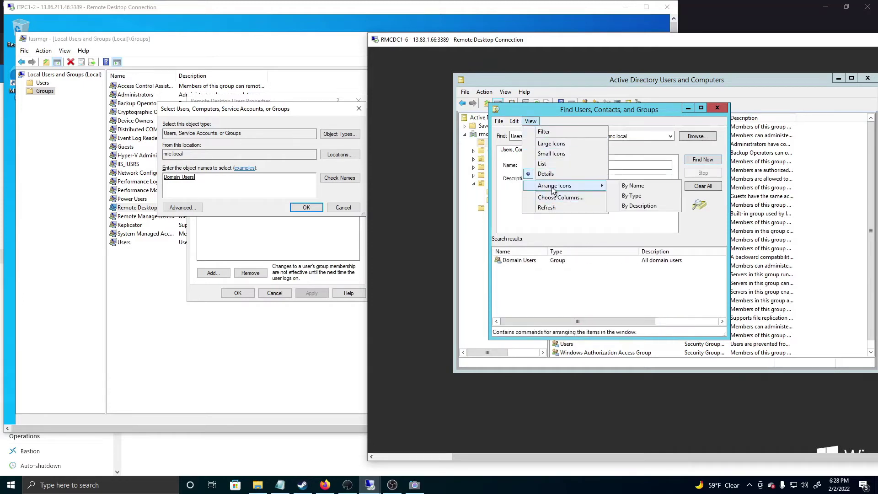
click(546, 173)
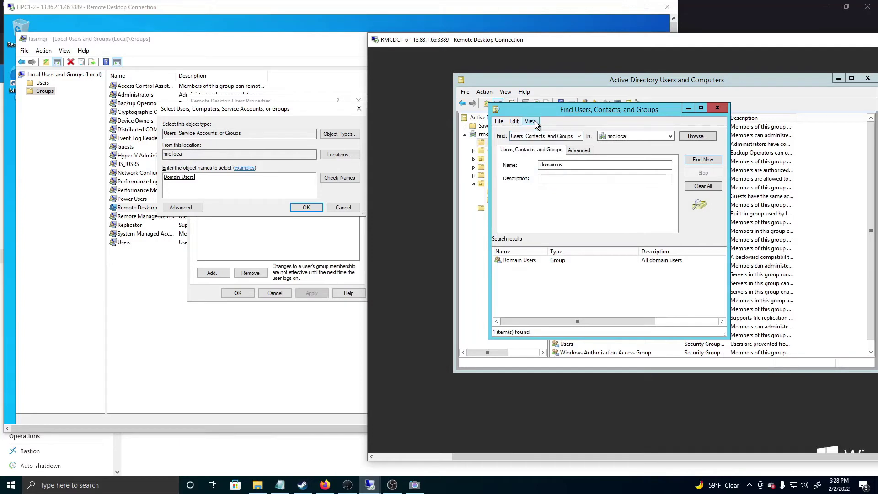
click(535, 123)
click(552, 173)
click(535, 121)
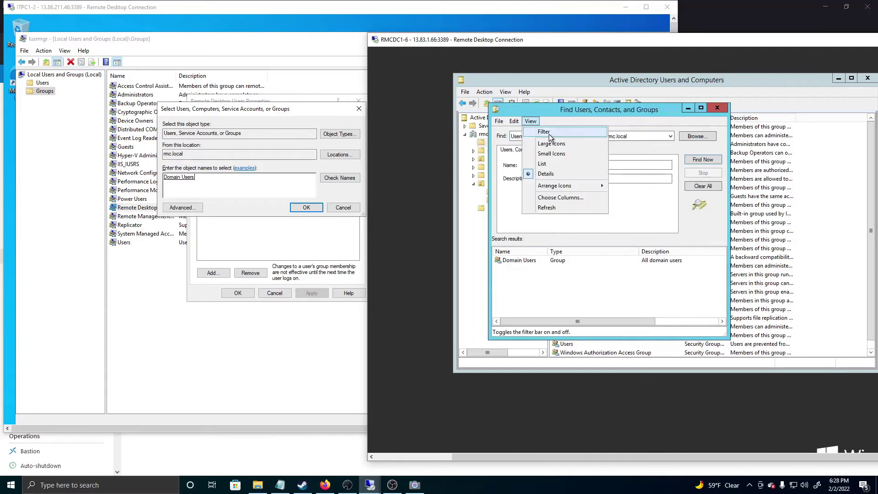
click(558, 197)
scroll(562, 208, down, 5)
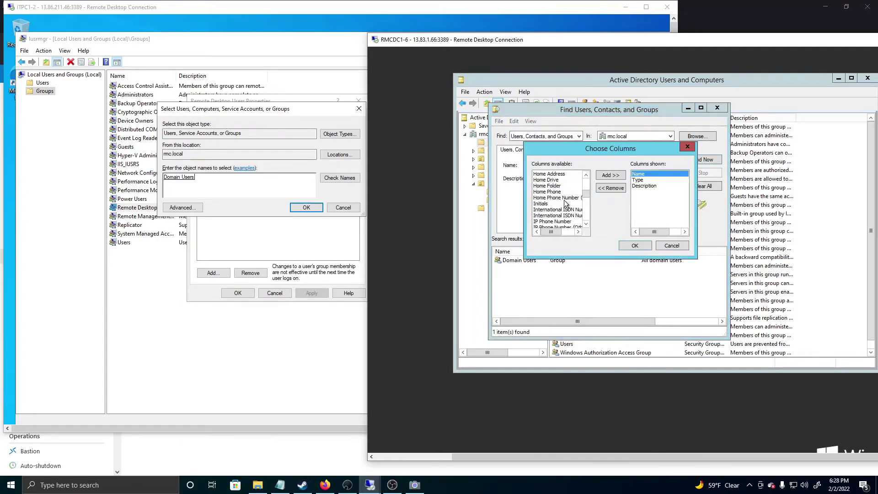
scroll(563, 208, down, 5)
scroll(557, 220, up, 3)
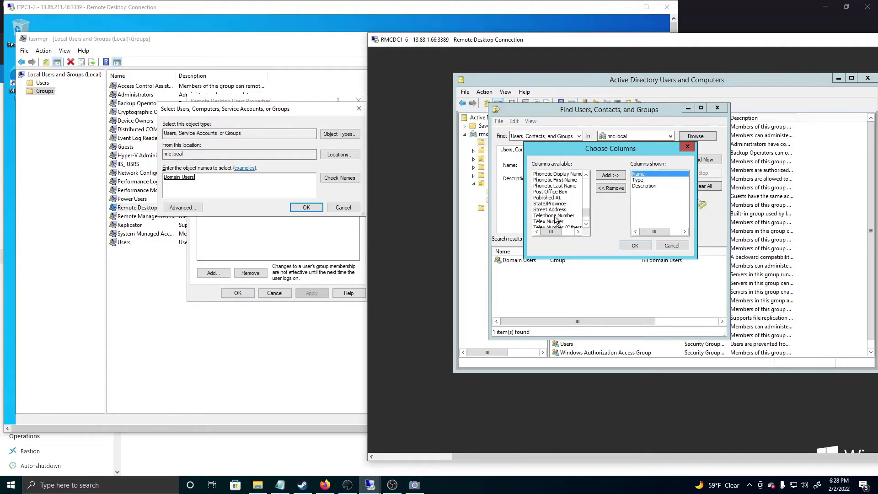
click(550, 197)
click(611, 175)
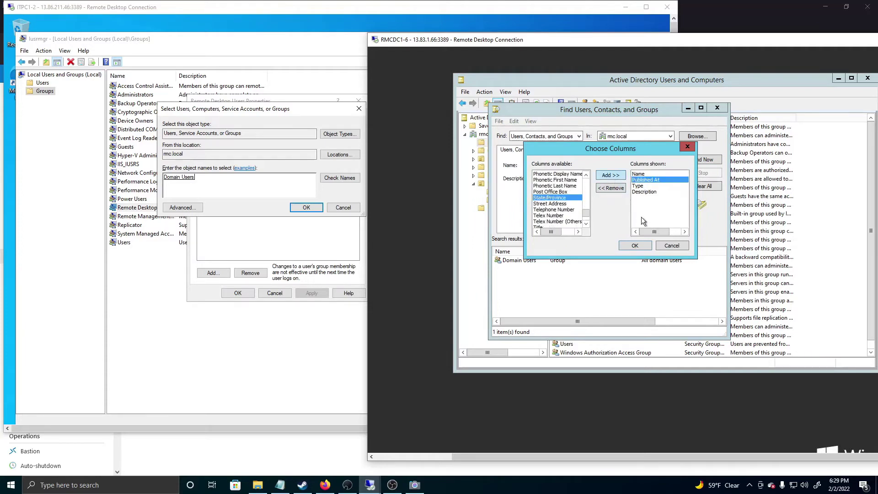
click(635, 246)
Widen Published At to show Domain Users is in rmc.local/Users, then close Find
drag(602, 251, 667, 252)
drag(583, 109, 721, 112)
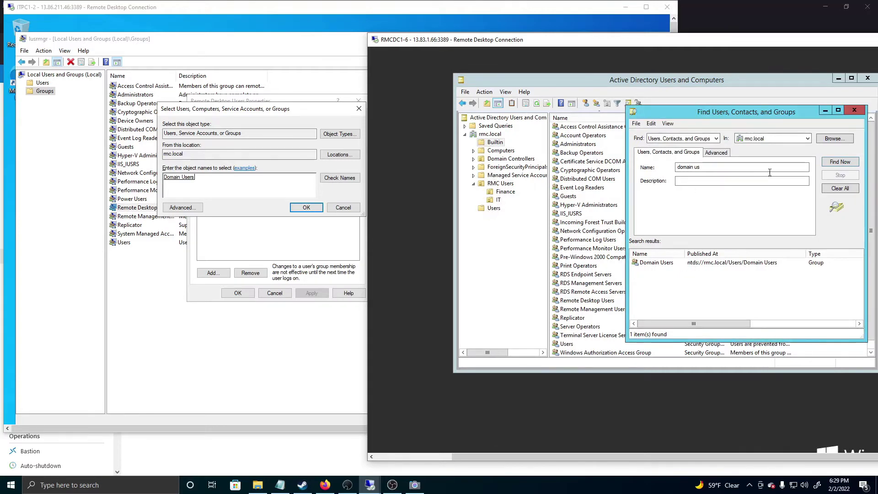
click(845, 113)
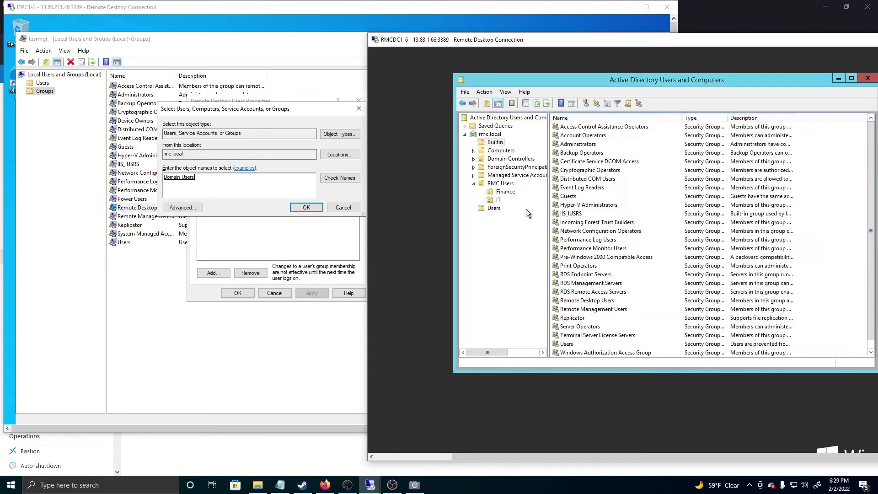
List rmc.local's Users container and select the Domain Admins group
click(493, 209)
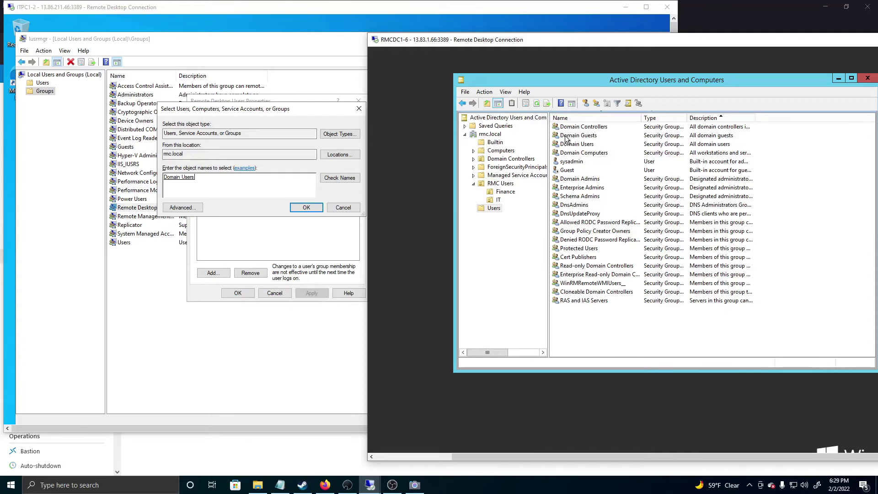
click(618, 104)
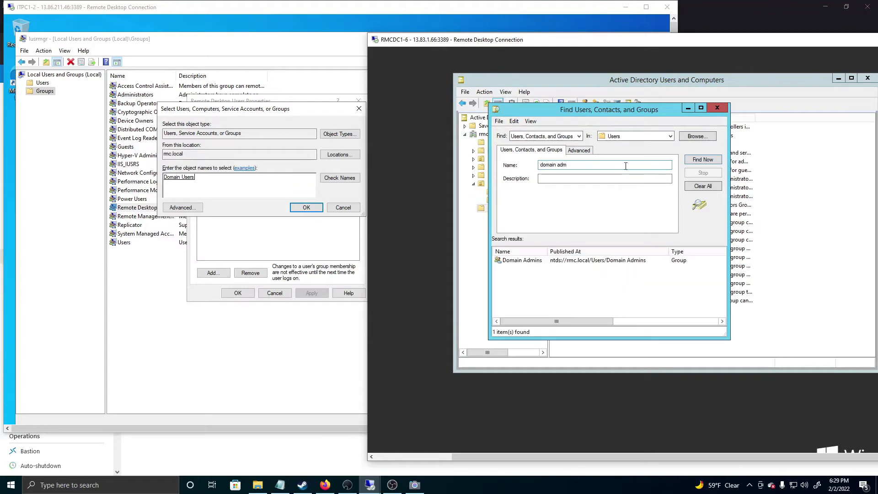
click(716, 108)
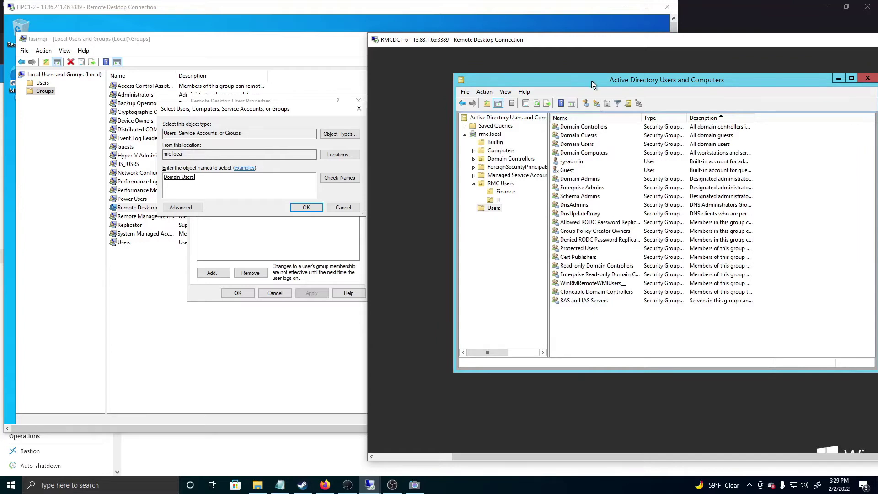
drag(591, 80, 580, 81)
click(570, 180)
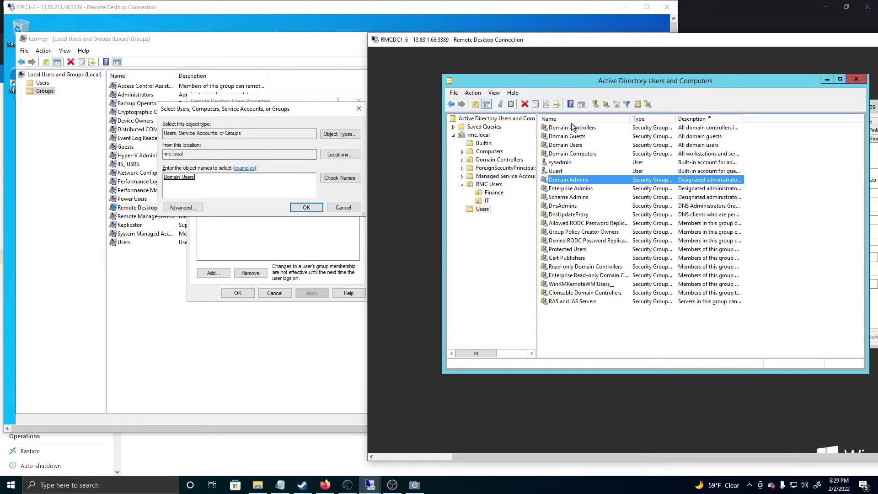
click(223, 112)
drag(223, 111, 166, 120)
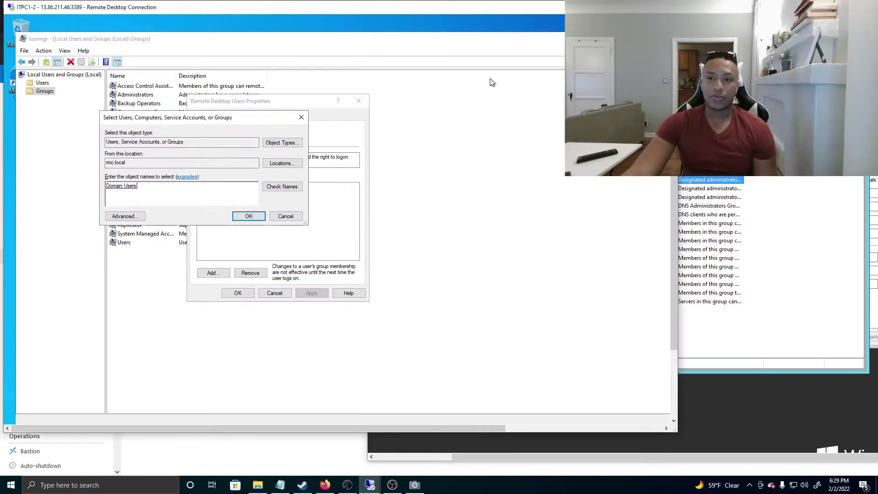
Add RMC\Domain Users to ITPC1's Remote Desktop Users group, apply, and close its properties
drag(713, 40, 804, 25)
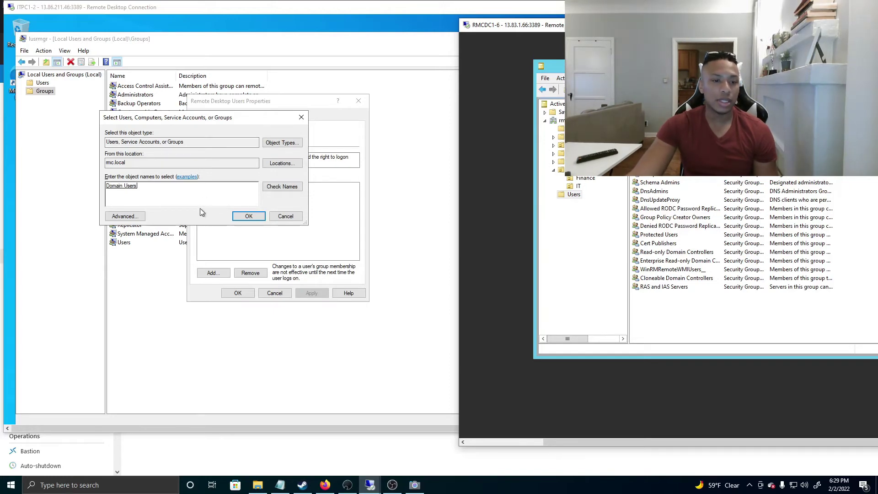
click(236, 217)
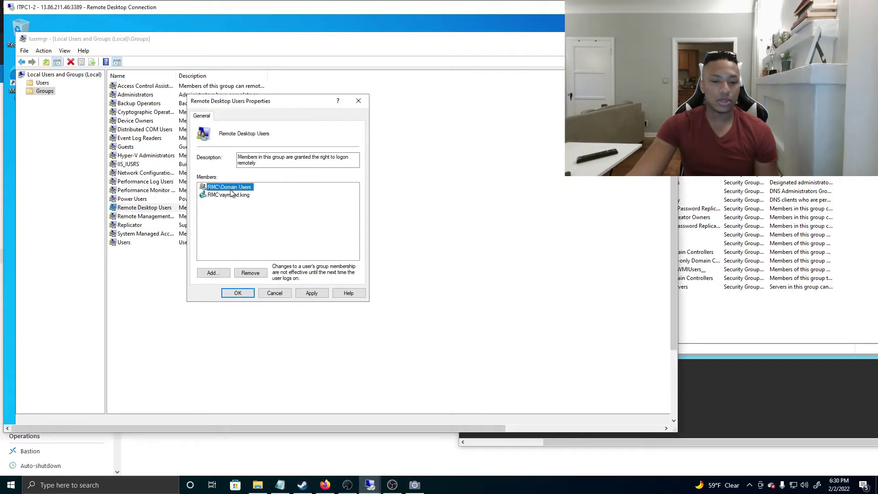
click(313, 294)
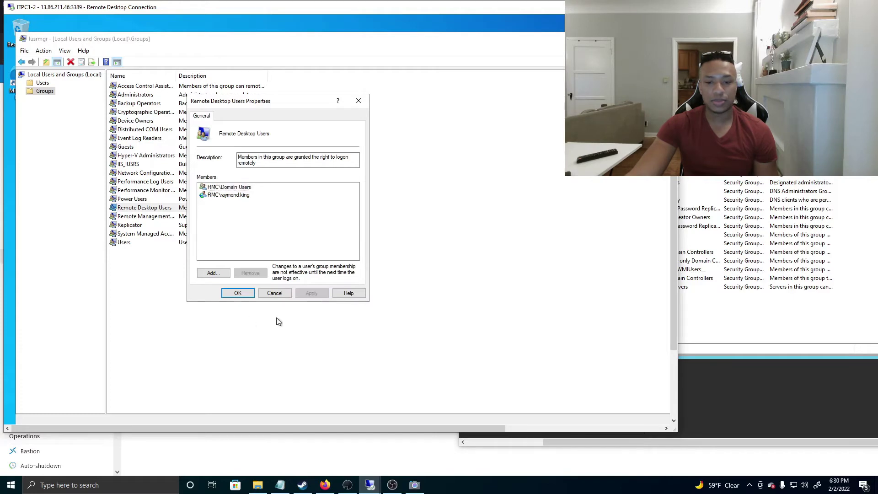
click(237, 293)
click(708, 352)
drag(633, 15, 392, 12)
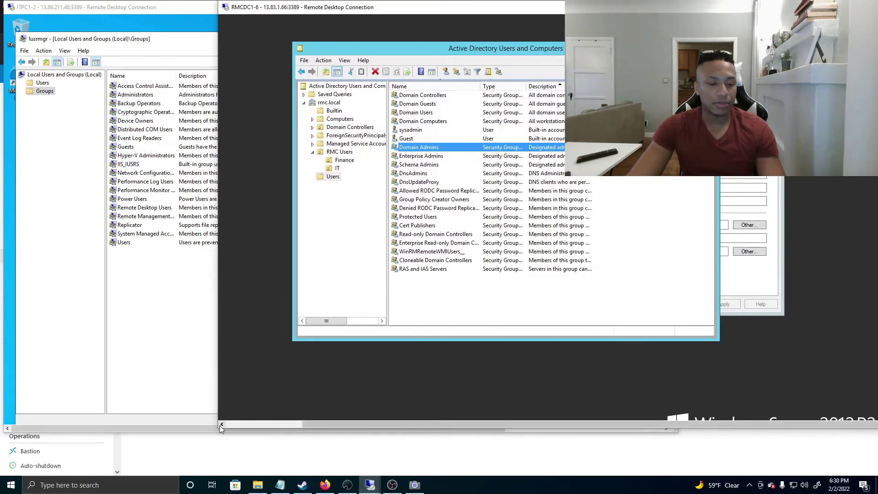
Maximise the domain controller session and launch Remote Desktop Connection from Start
drag(220, 425, 180, 425)
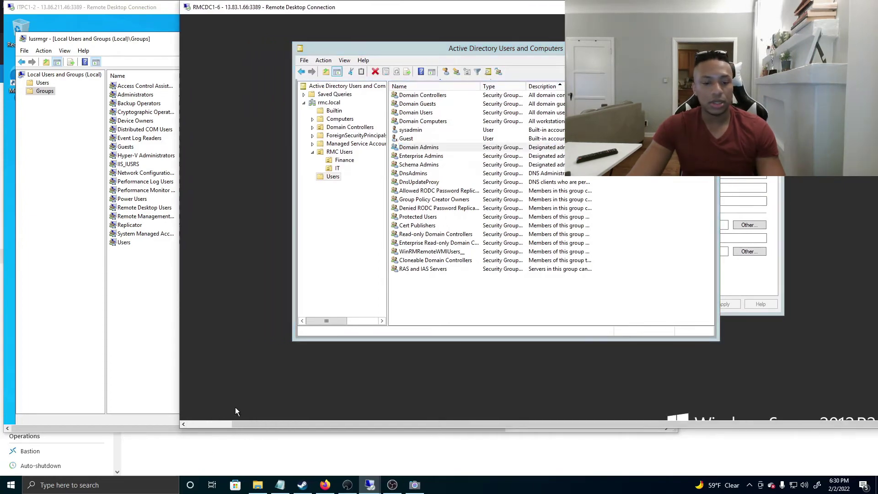
key(super)
click(341, 372)
double_click(373, 8)
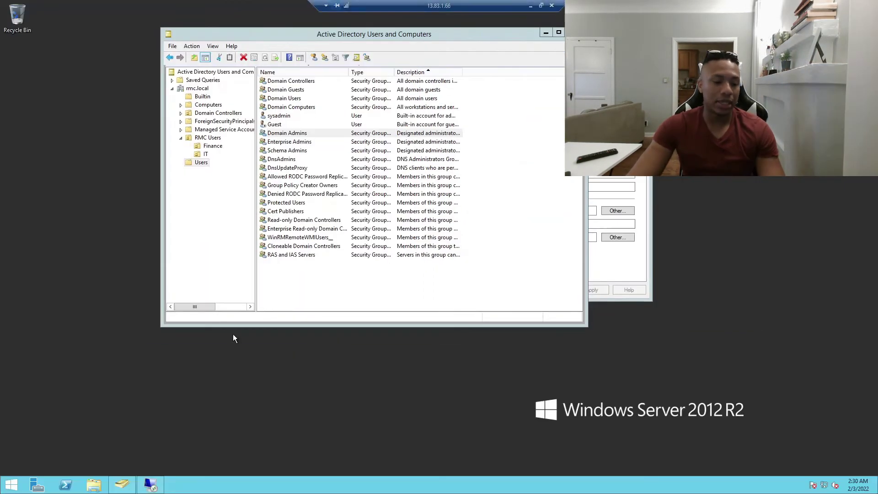
key(super)
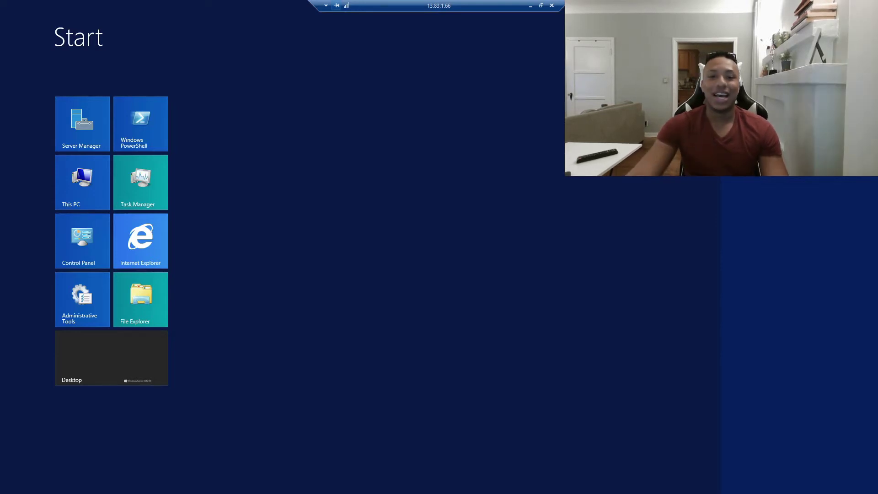
key(Return)
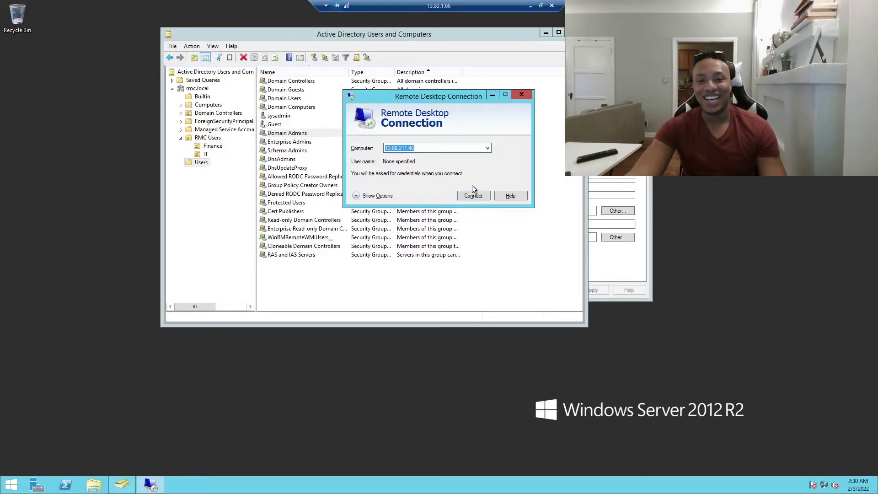
Connect to 13.86.211.46 with the domain user's credentials and accept the certificate warning
click(475, 193)
text(bobby.bob)
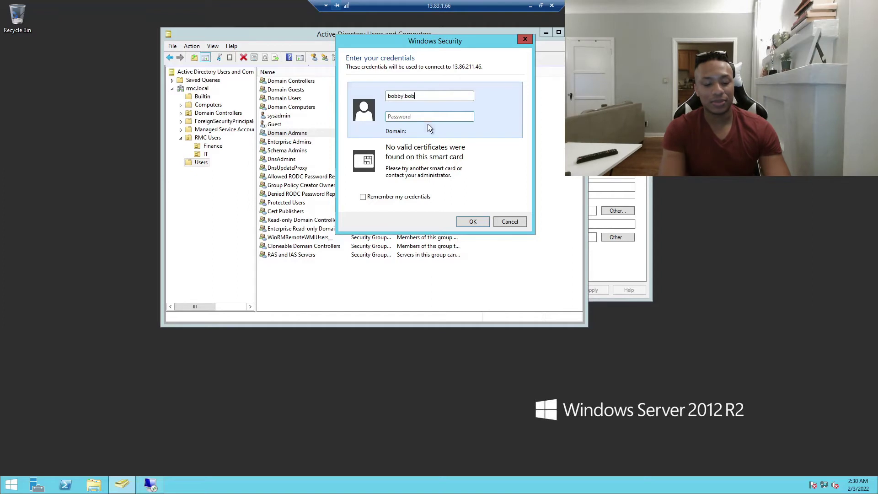
key(Tab)
text(••••••••)
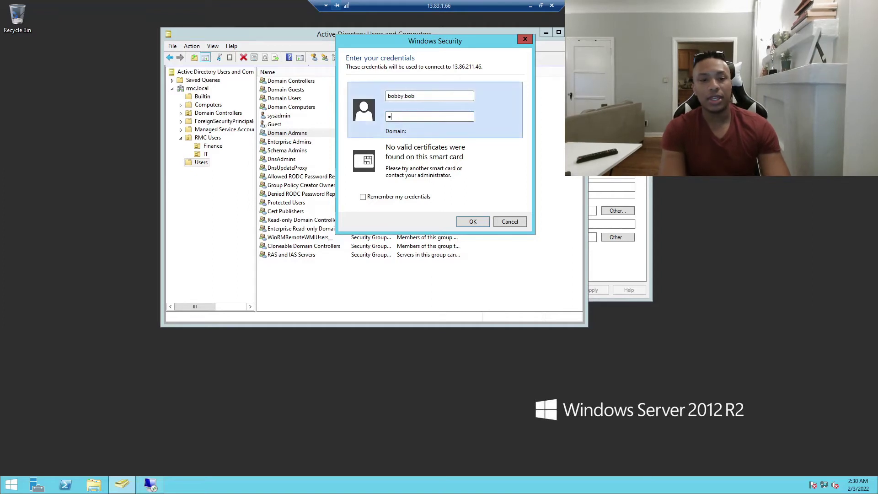
text(•)
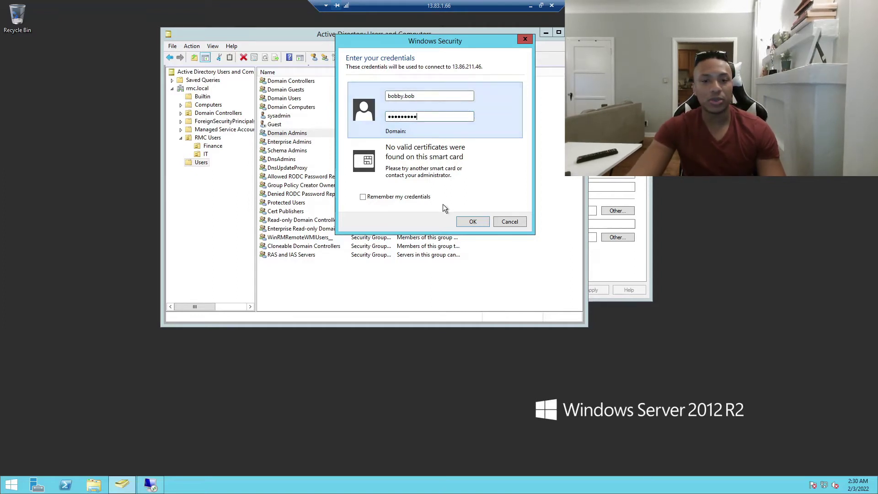
click(479, 221)
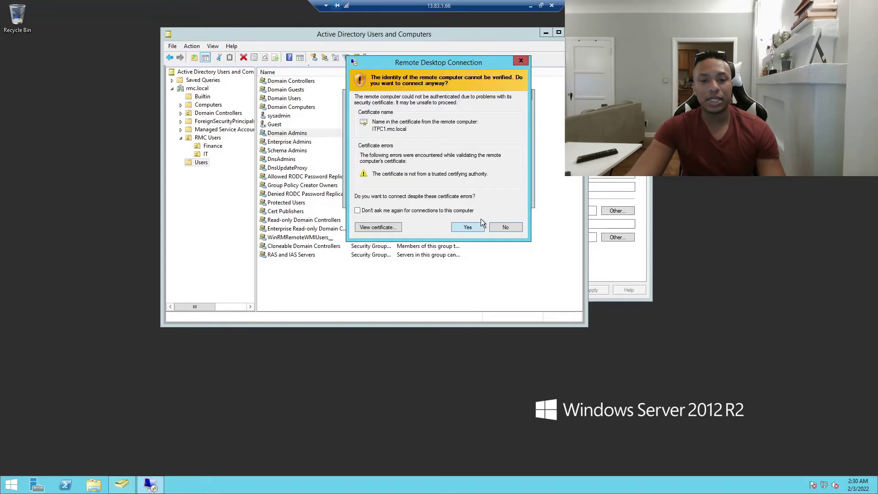
click(476, 225)
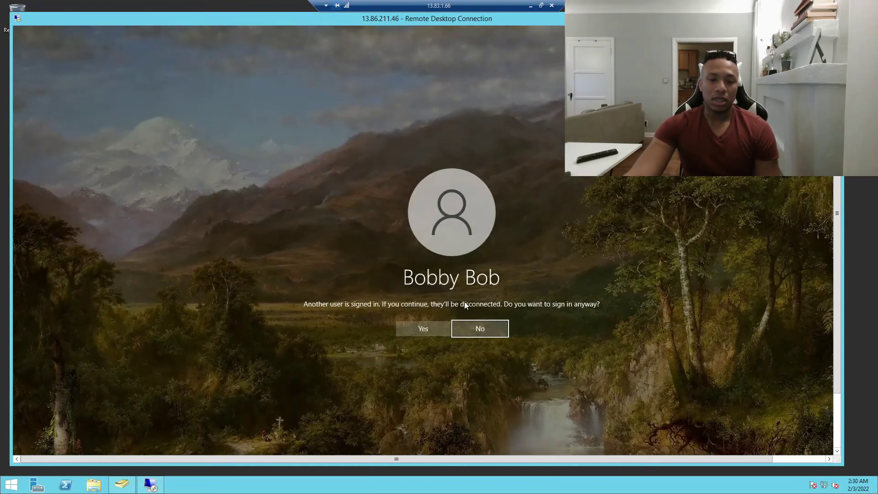
Sign in anyway, deny the disconnect request inside ITPC1's session, and acknowledge the denial
click(430, 327)
drag(329, 21, 520, 58)
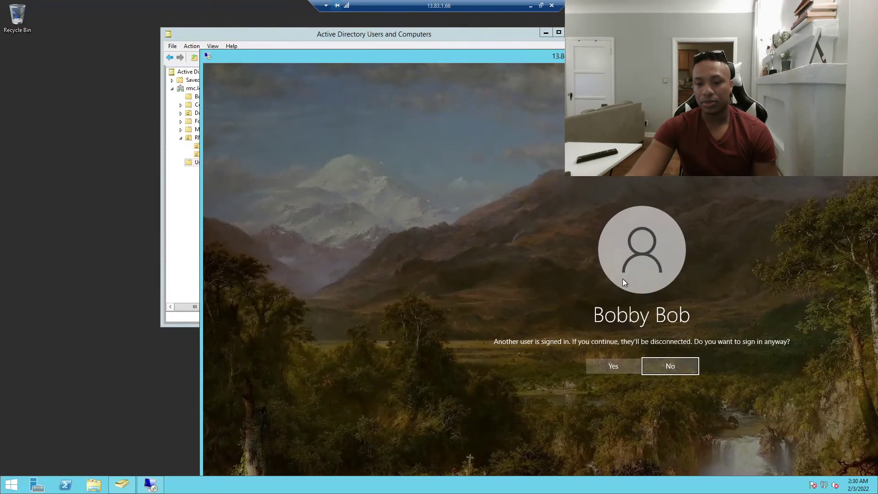
click(629, 366)
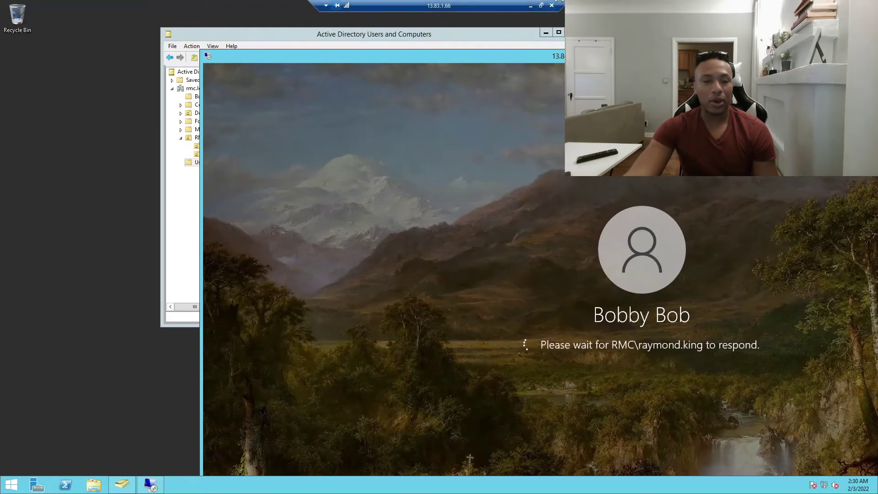
click(541, 5)
click(148, 17)
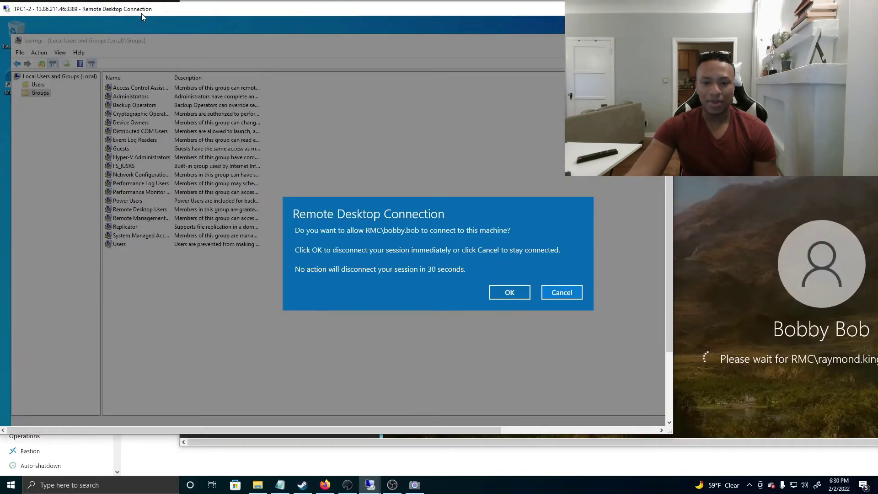
click(577, 294)
drag(708, 9, 487, 26)
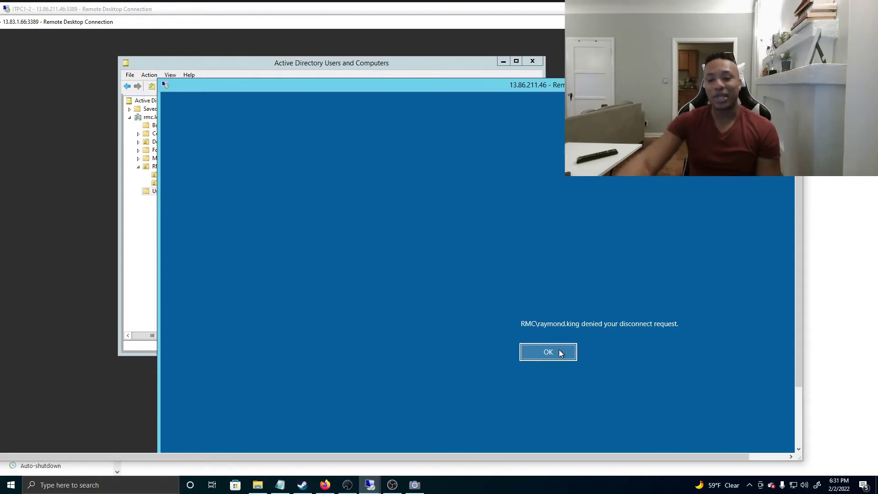
click(561, 352)
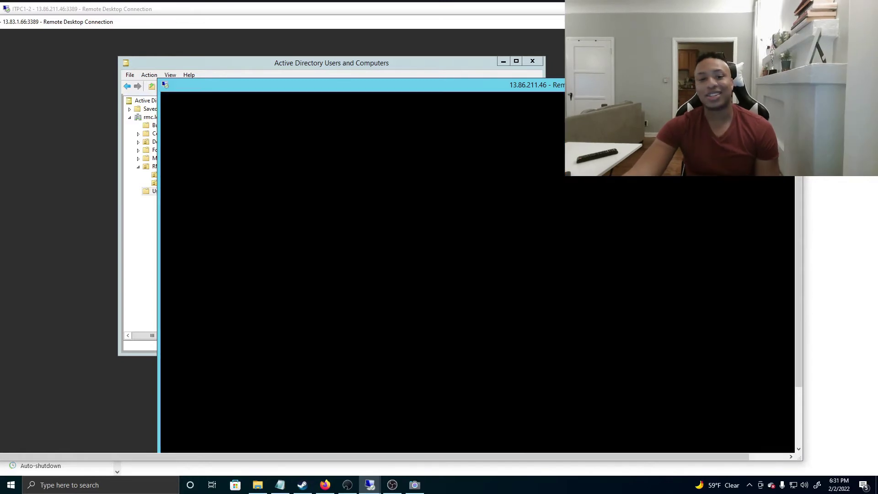
Restore the domain controller session and resize Local Users and Groups beside it
double_click(237, 27)
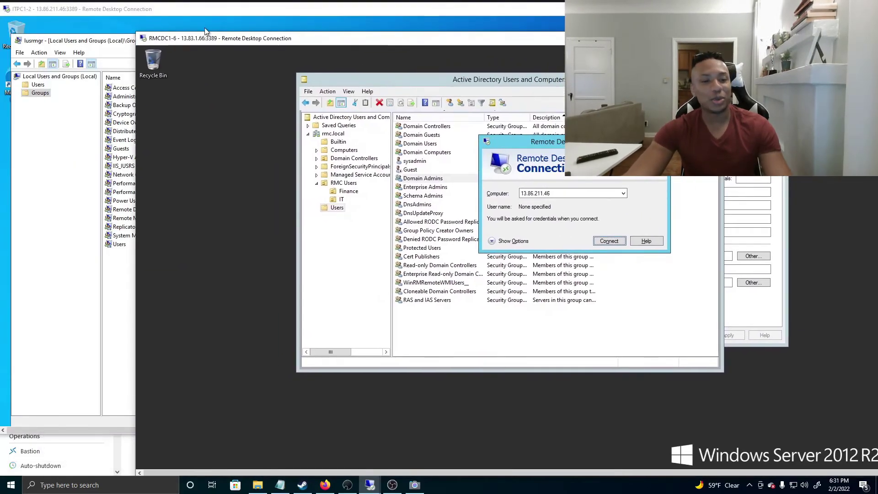
drag(206, 37, 474, 45)
click(300, 44)
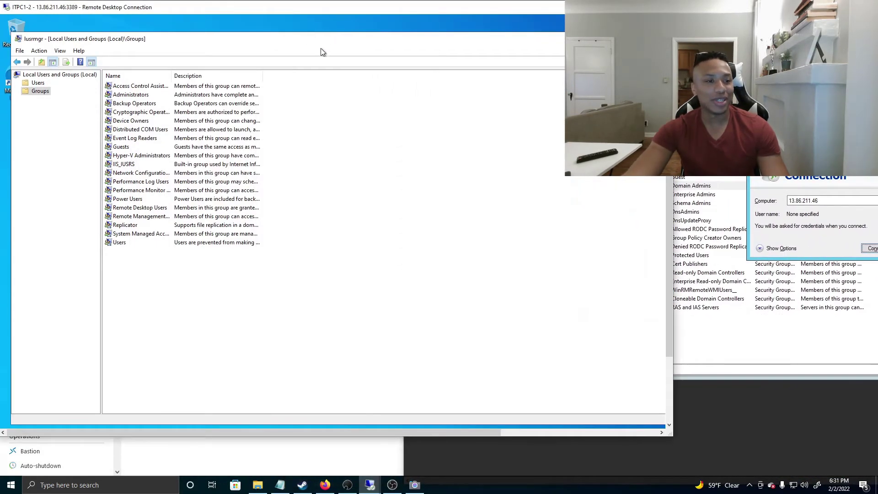
drag(333, 43, 410, 68)
drag(88, 69, 26, 53)
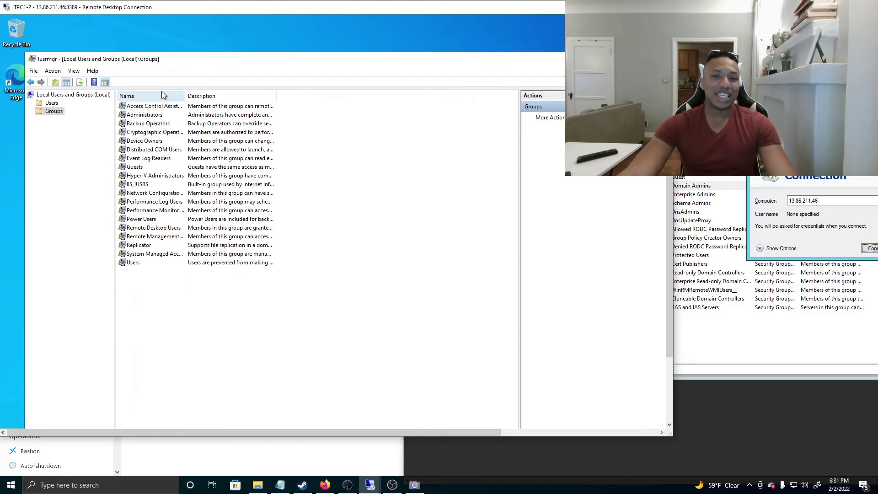
drag(215, 63, 219, 44)
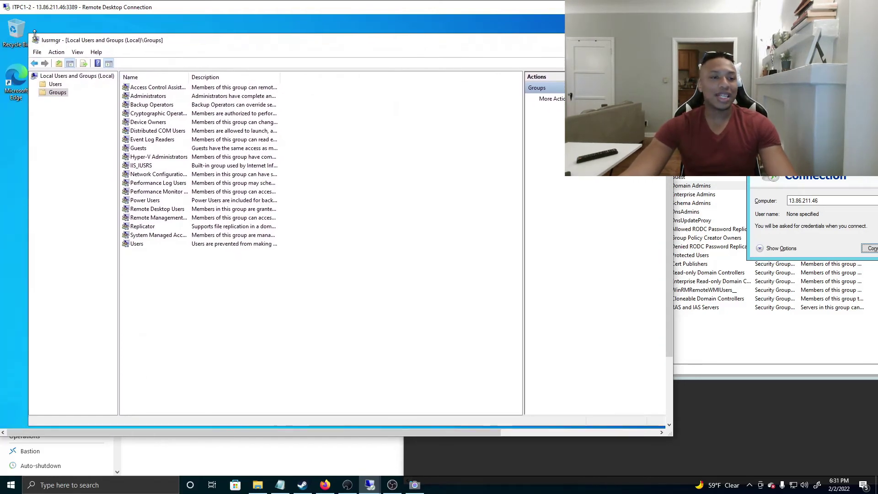
drag(34, 33, 272, 186)
drag(246, 153, 165, 95)
Open the local Administrators group's properties, starting and dismissing an Add member dialog
click(147, 139)
click(143, 147)
double_click(230, 151)
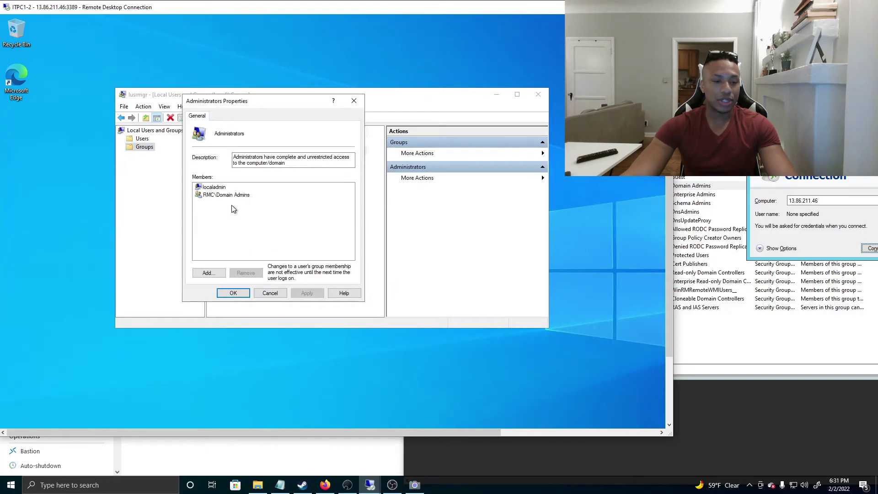
click(209, 272)
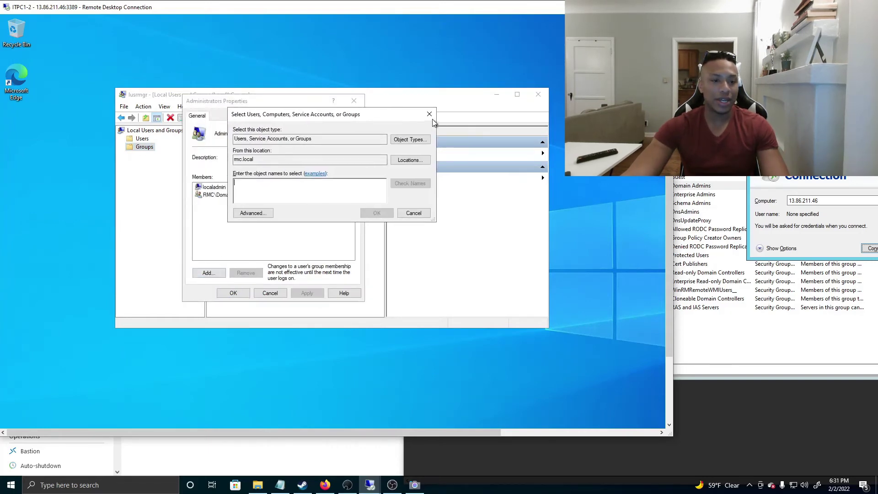
key(Return)
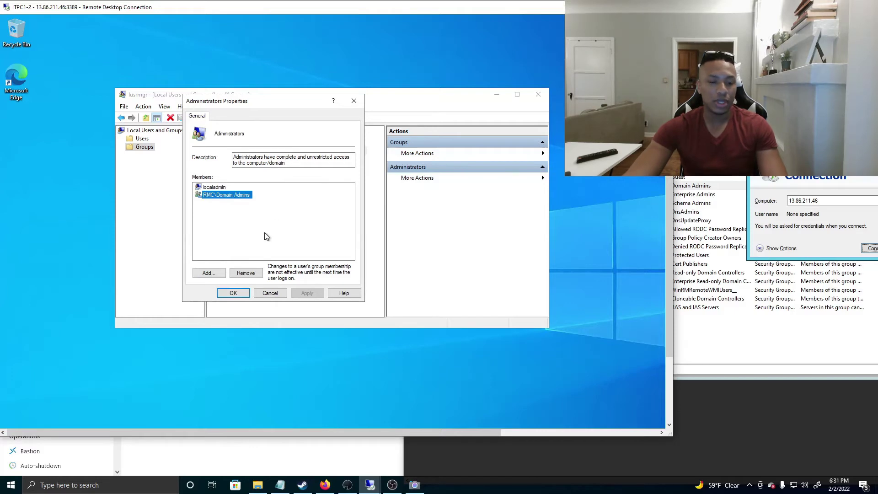
Rearrange the windows, cancel the user's Properties dialog, and open Domain Users' properties
drag(713, 46, 617, 40)
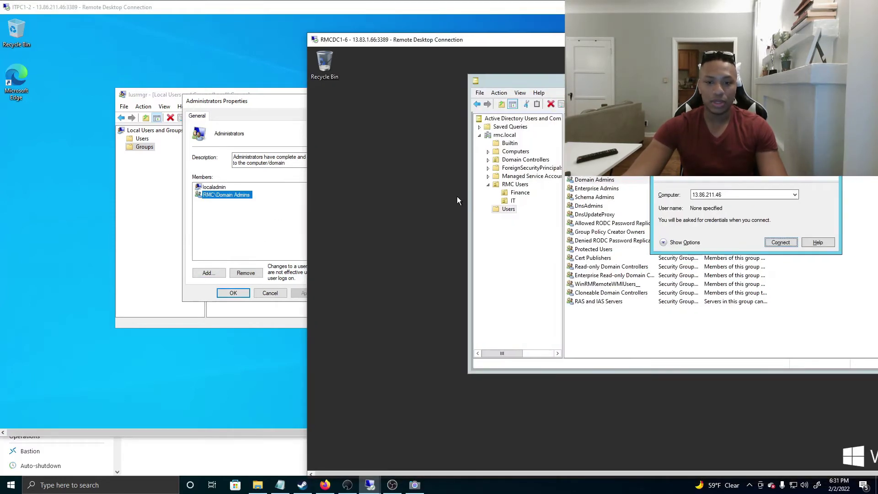
drag(660, 143, 737, 274)
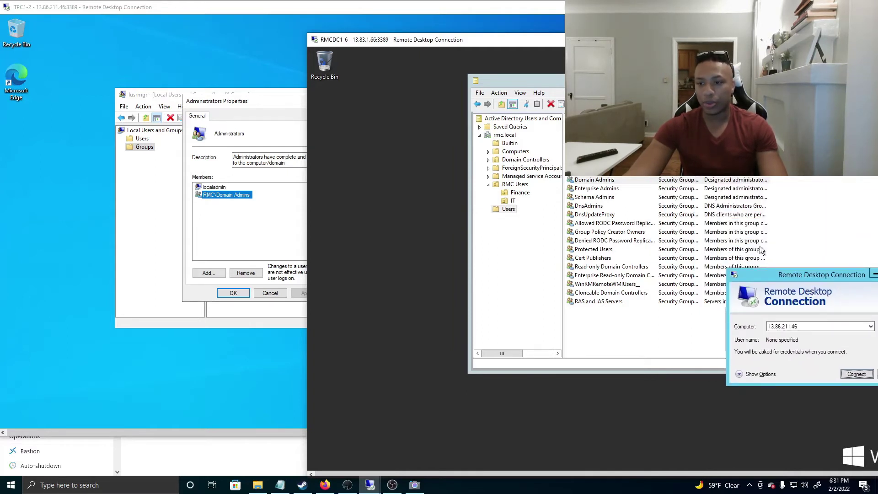
click(587, 179)
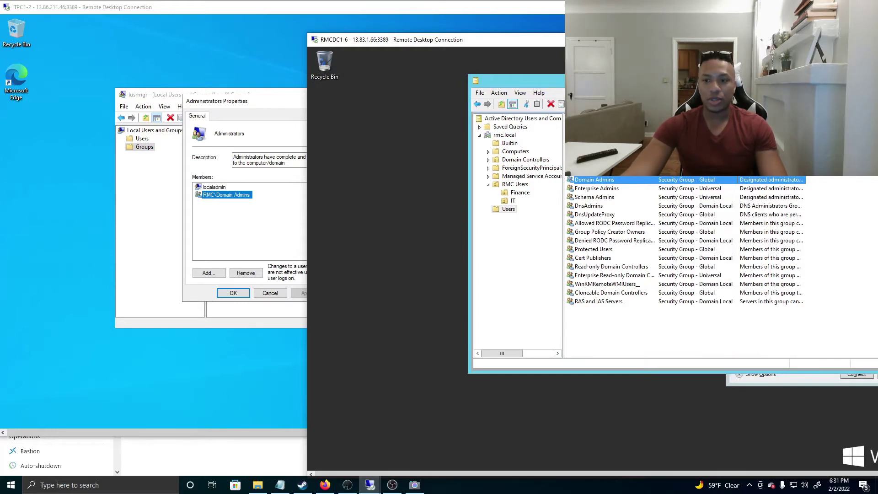
click(608, 162)
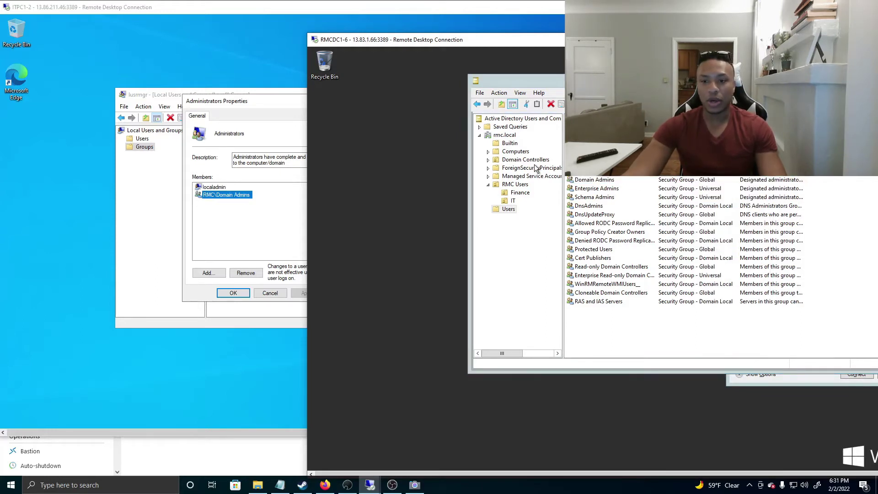
click(726, 81)
click(726, 64)
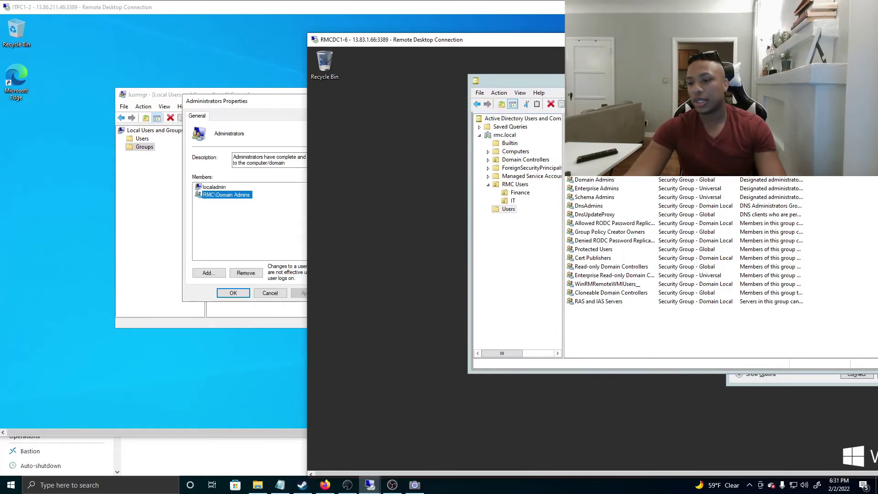
drag(725, 80, 562, 274)
drag(850, 106, 588, 167)
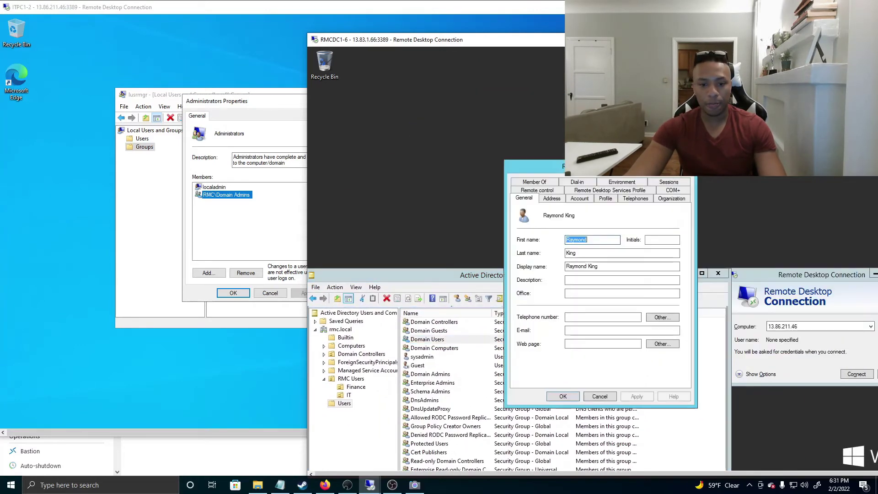
click(687, 164)
double_click(433, 338)
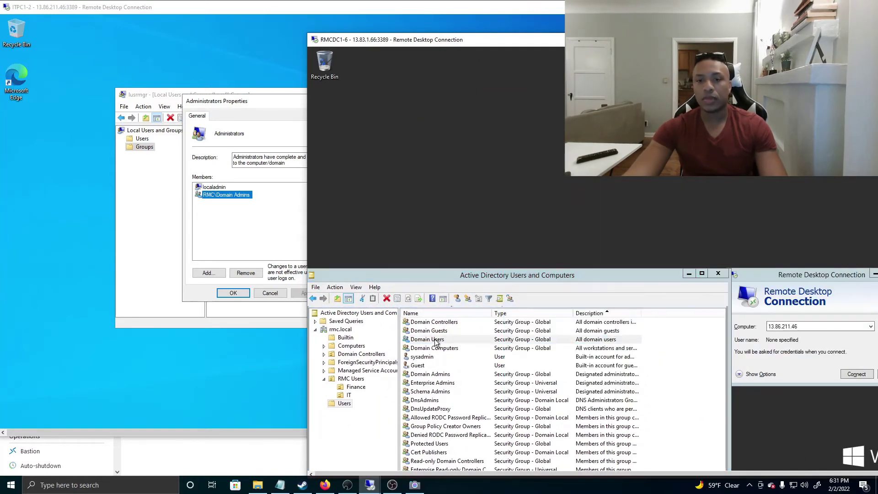
Review the Members tabs of the Domain Users and Domain Admins groups
double_click(500, 39)
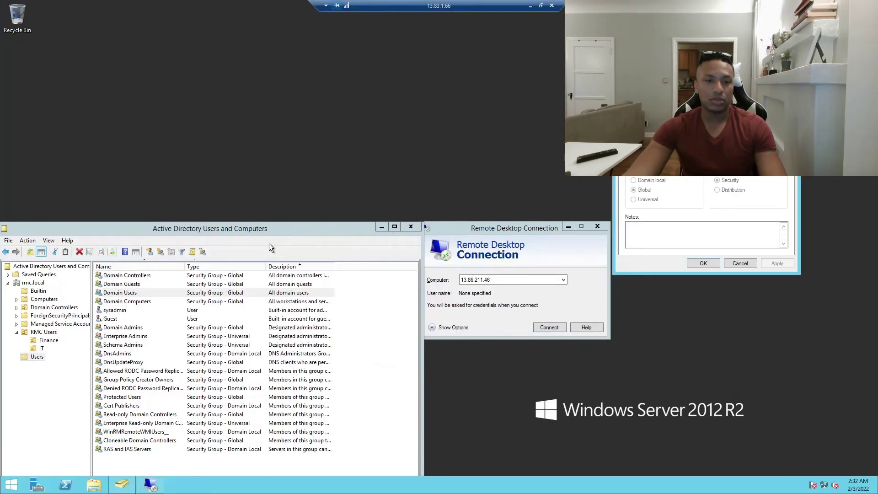
drag(345, 176, 434, 66)
double_click(278, 129)
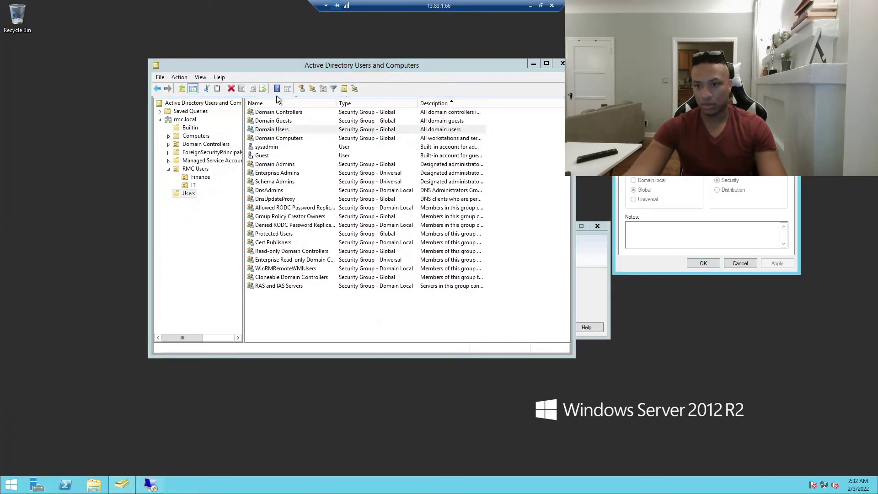
click(657, 88)
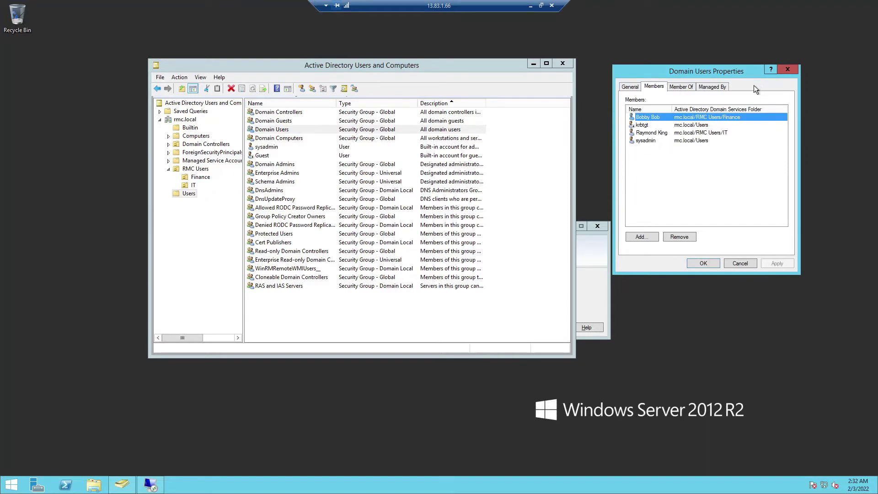
click(785, 71)
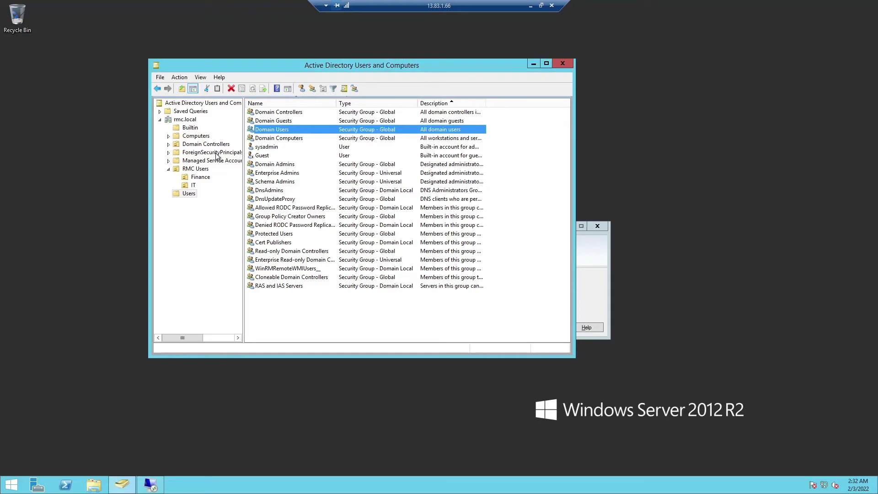
double_click(275, 165)
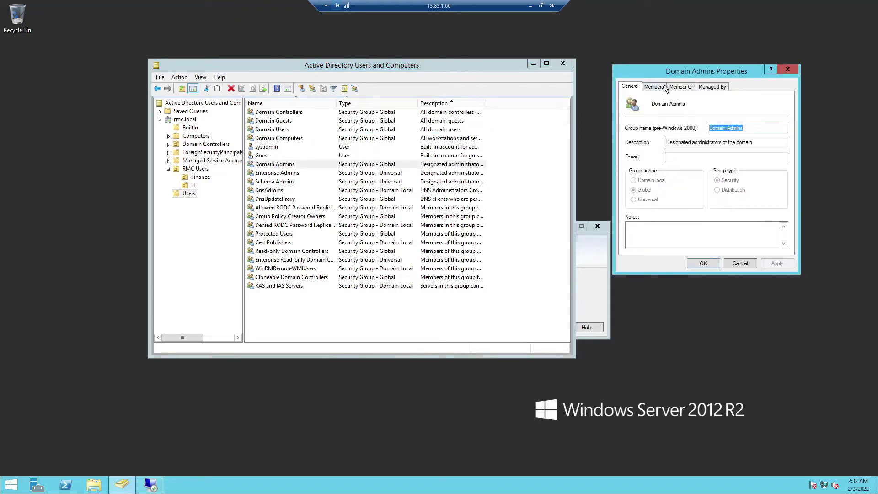
click(660, 86)
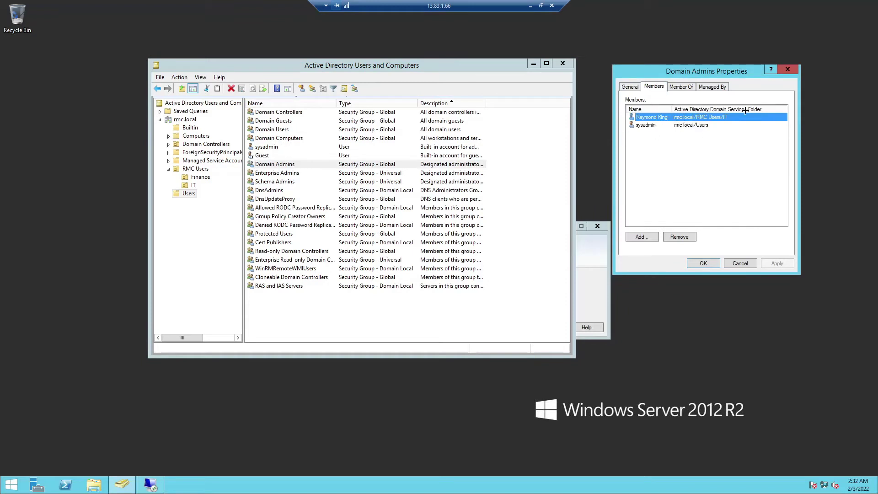
drag(745, 110, 743, 111)
Open the IT OU user's properties and check its Account and Member Of tabs
click(188, 183)
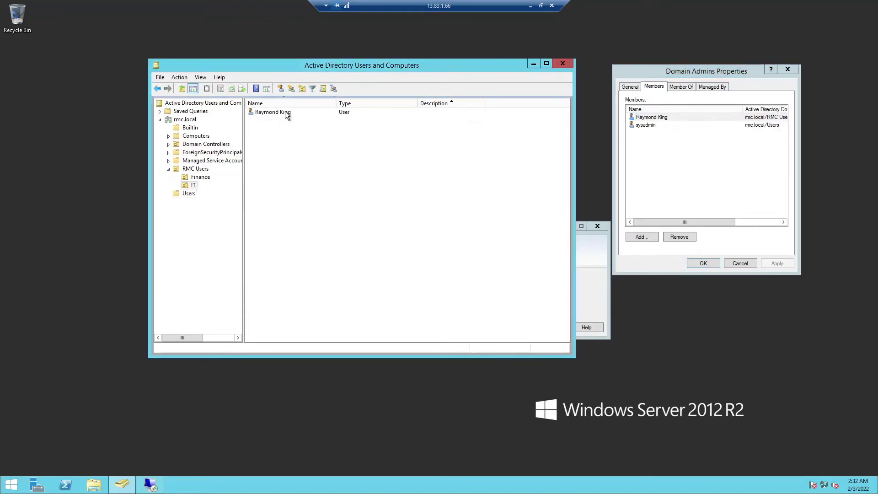
double_click(285, 112)
click(699, 115)
drag(706, 83, 432, 98)
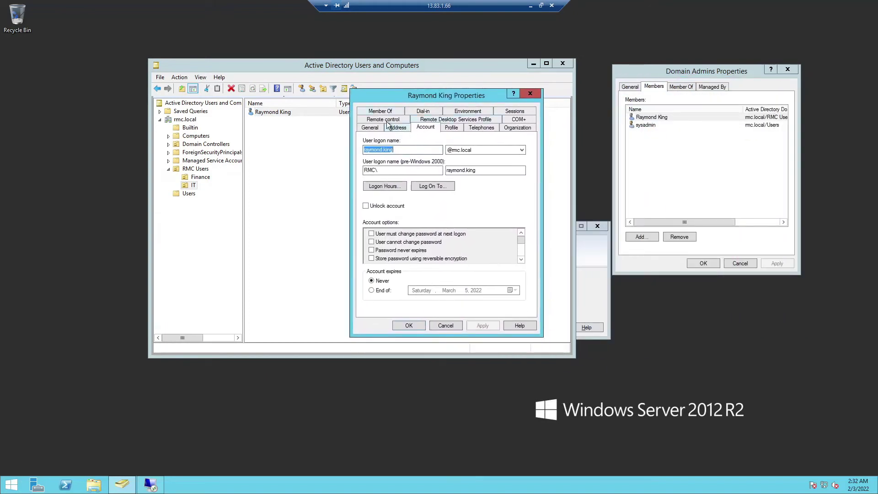
click(384, 111)
drag(409, 150, 478, 149)
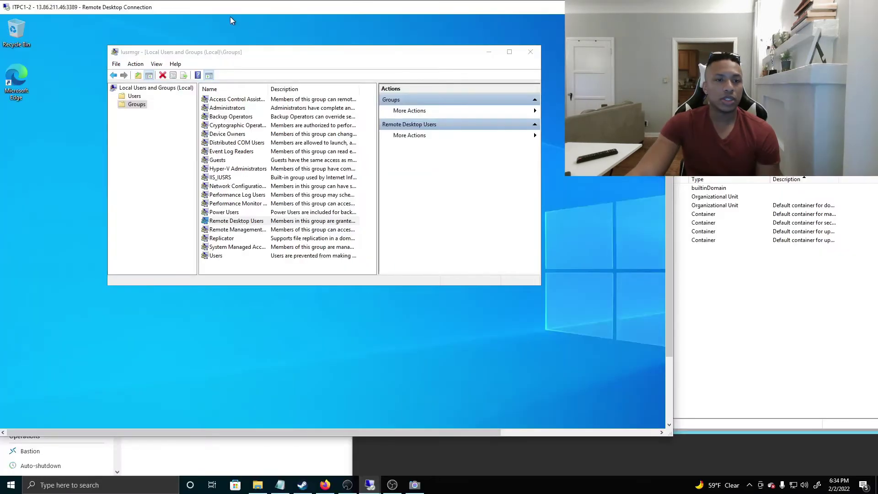
drag(178, 8, 203, 12)
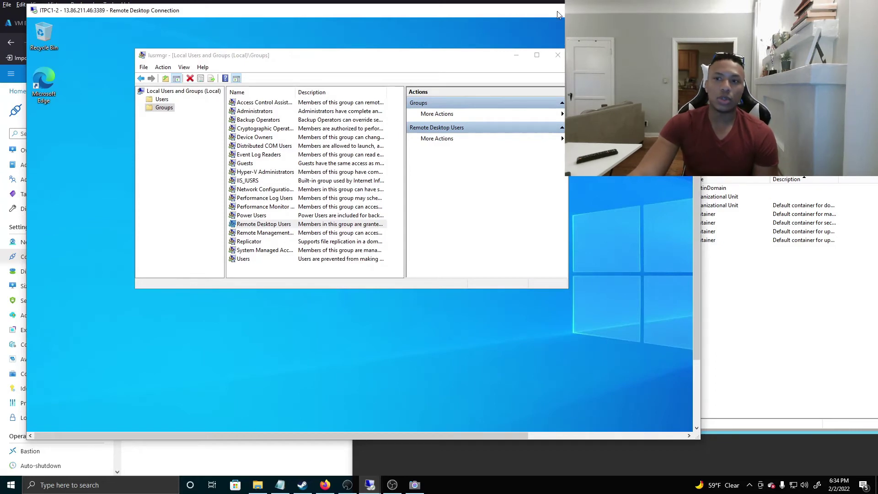
Maximise the DC session, locate ITPC1 under Computers, and view Finance's single user
drag(711, 72, 536, 19)
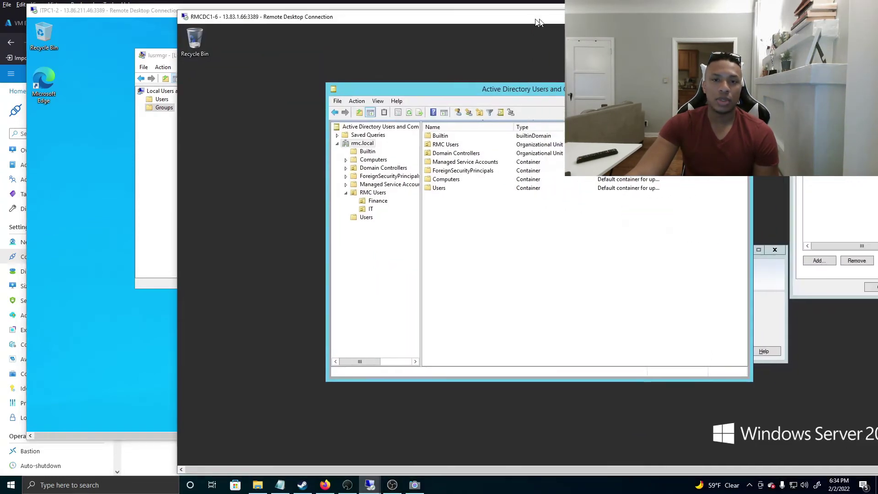
double_click(537, 20)
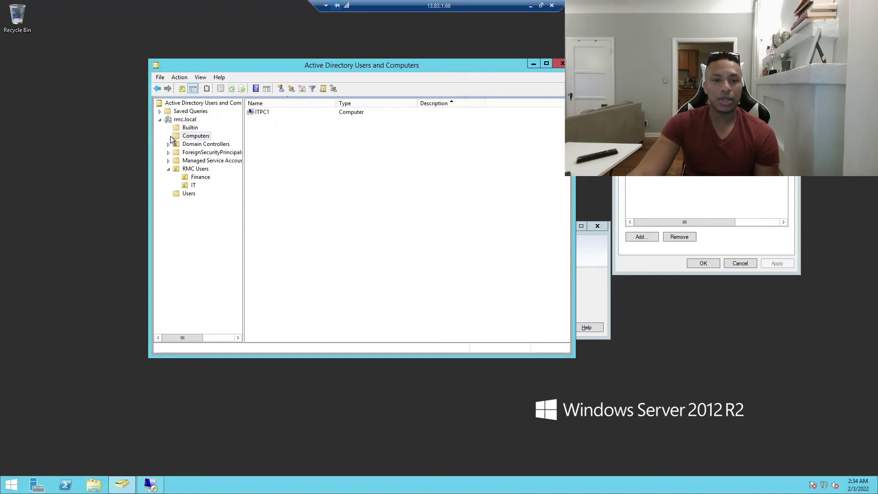
drag(336, 103, 387, 103)
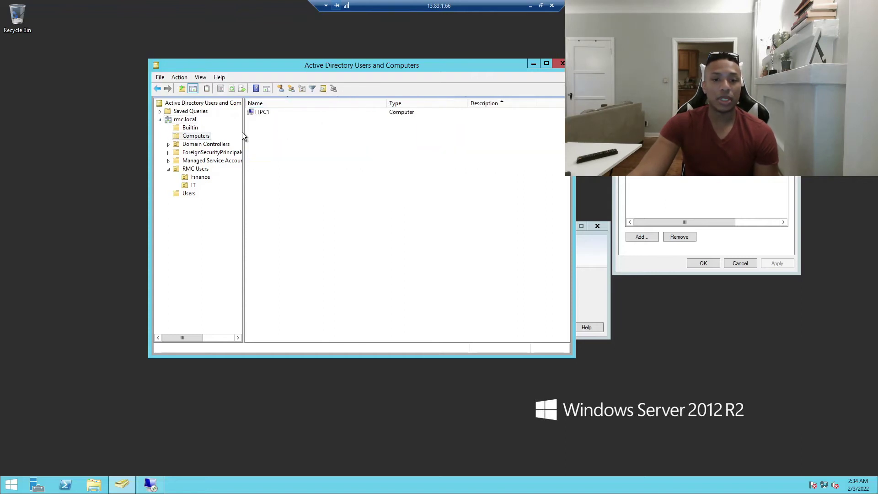
click(265, 111)
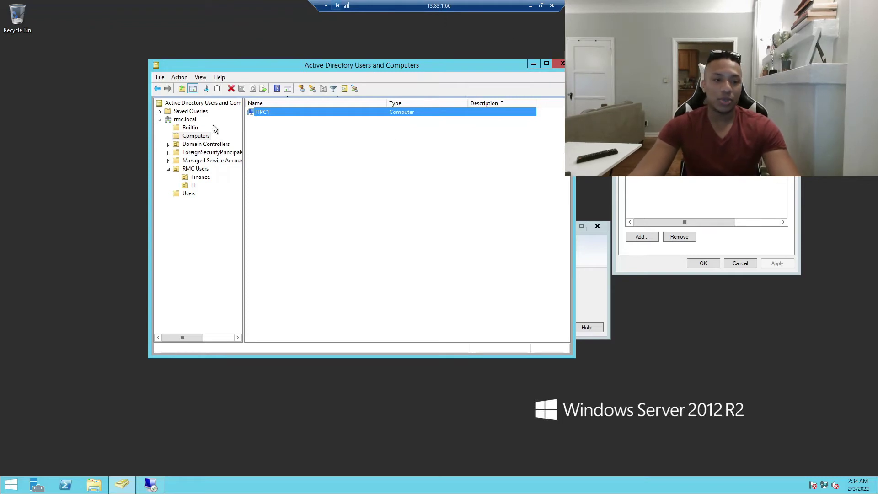
click(199, 177)
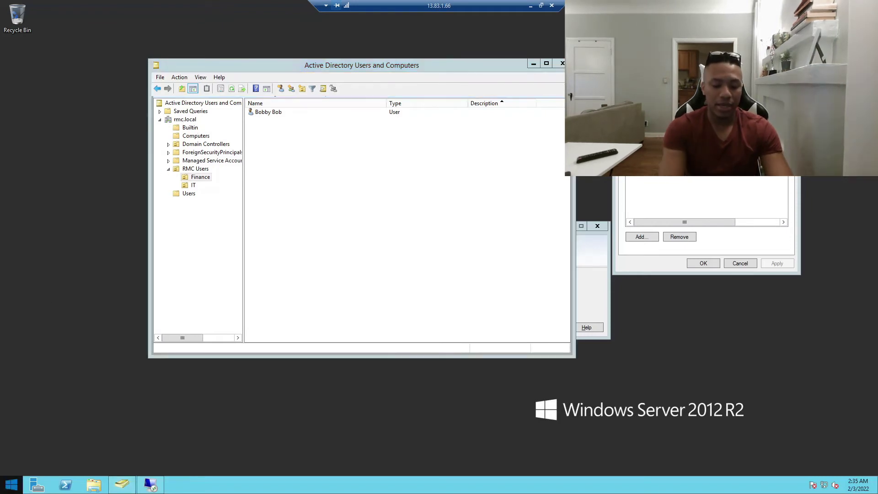
click(11, 484)
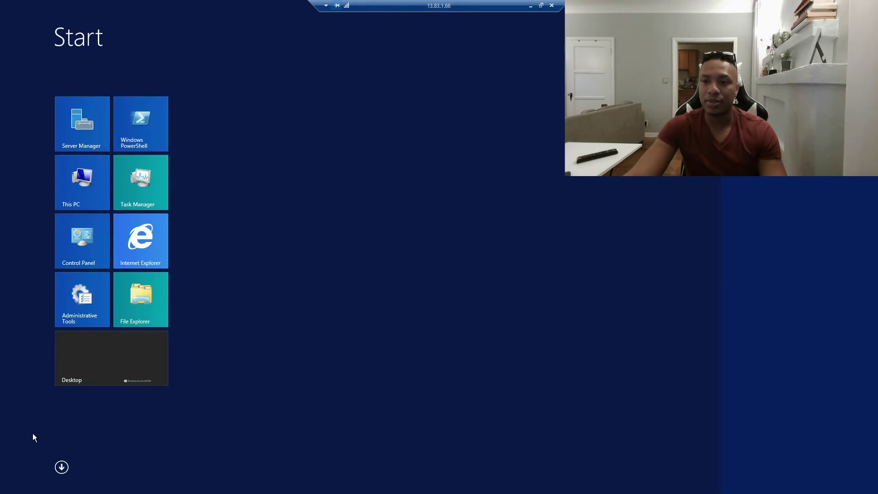
Launch Group Policy Management from a 'group' search and place it beside Active Directory
text(group)
click(784, 93)
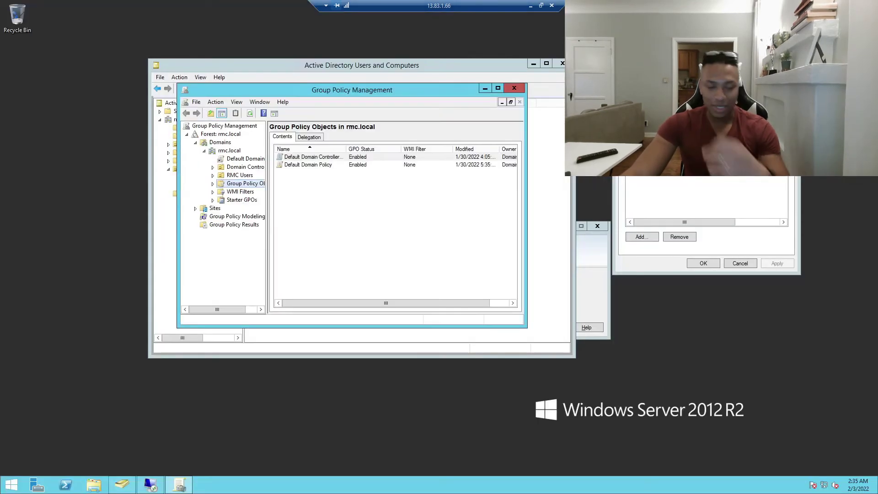
drag(259, 91, 502, 69)
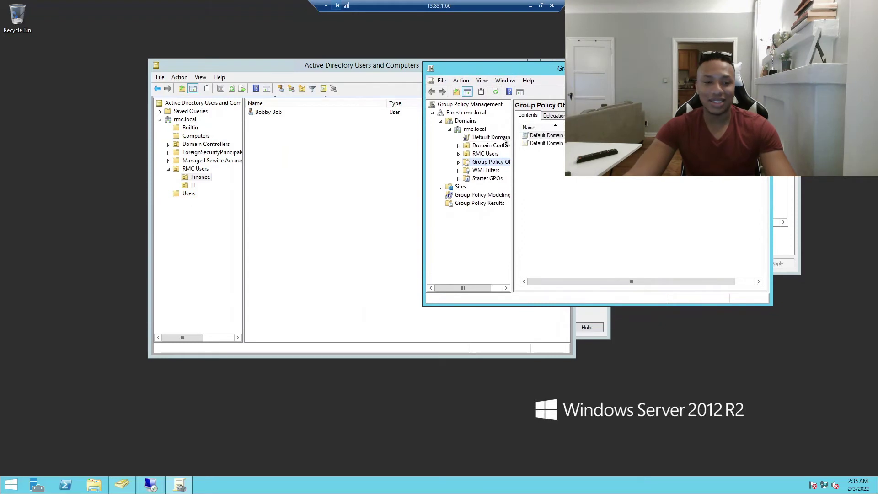
click(540, 144)
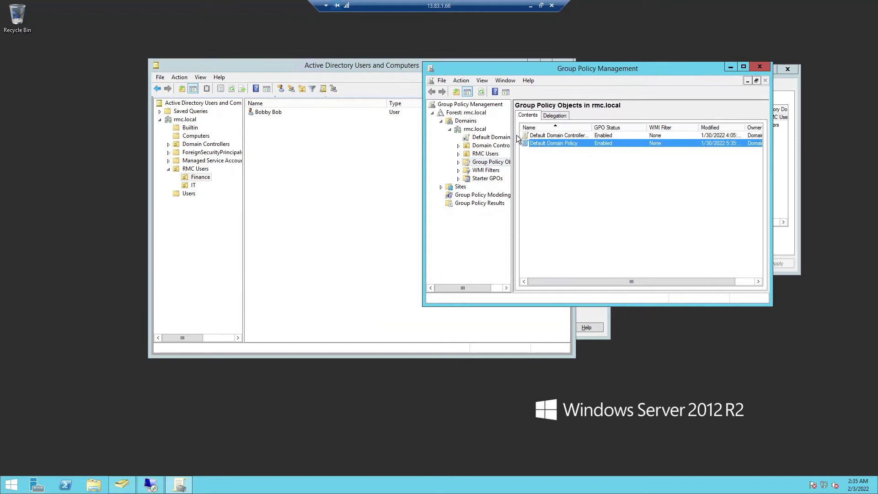
drag(242, 65, 126, 60)
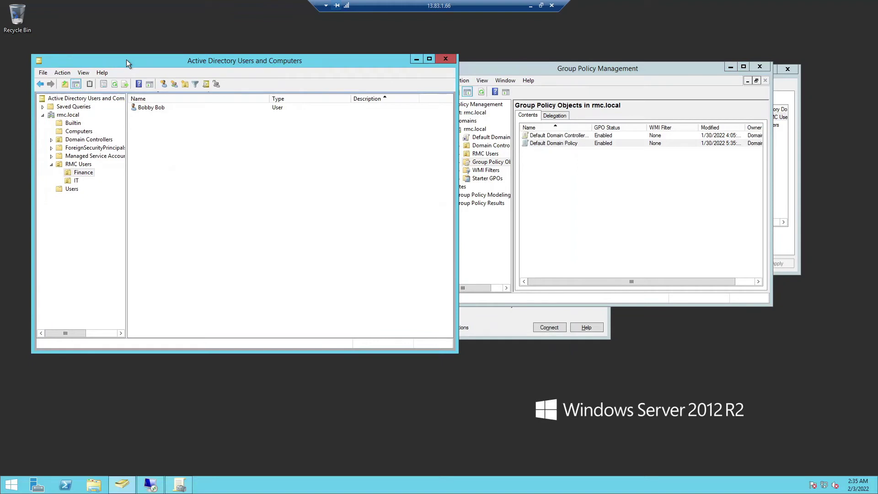
click(82, 171)
click(82, 132)
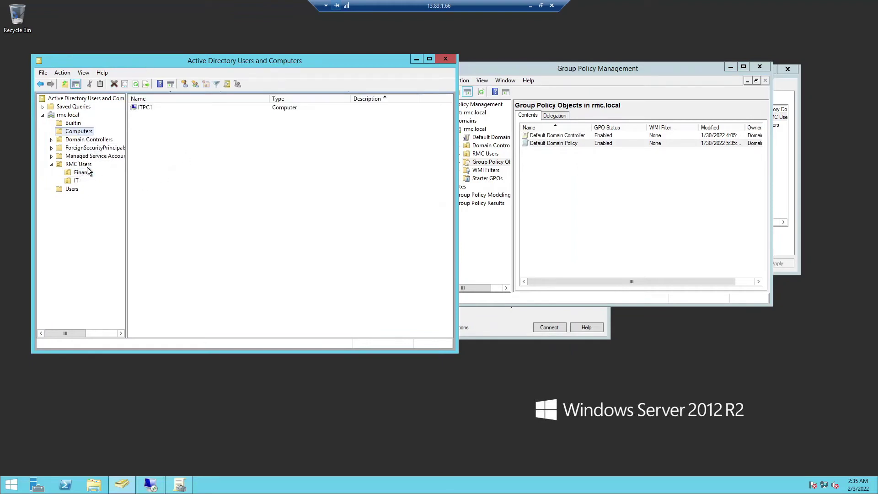
Expand rmc.local > RMC Users and inspect the Finance and IT OUs' linked policies
drag(620, 70, 665, 70)
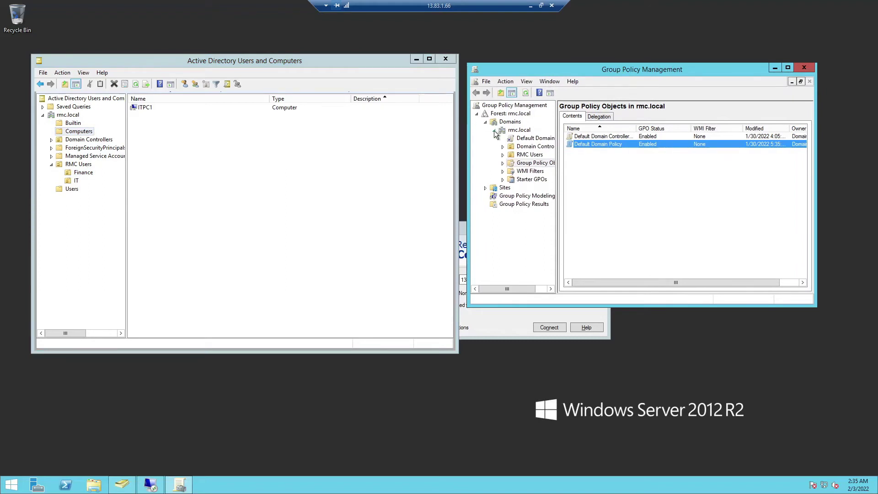
click(519, 130)
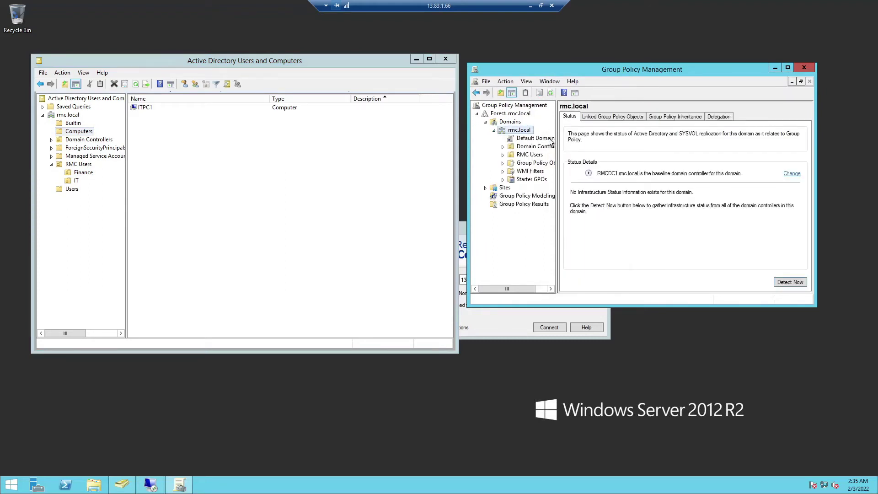
drag(556, 145, 640, 145)
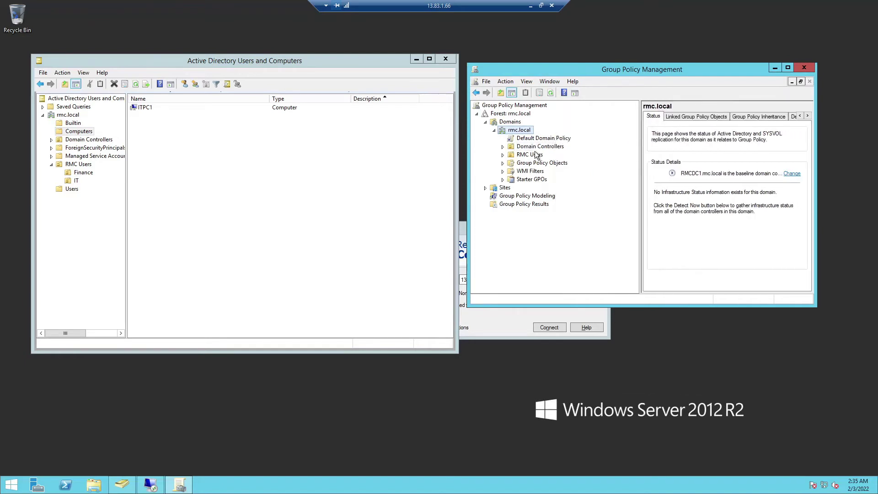
click(502, 146)
click(502, 147)
click(503, 154)
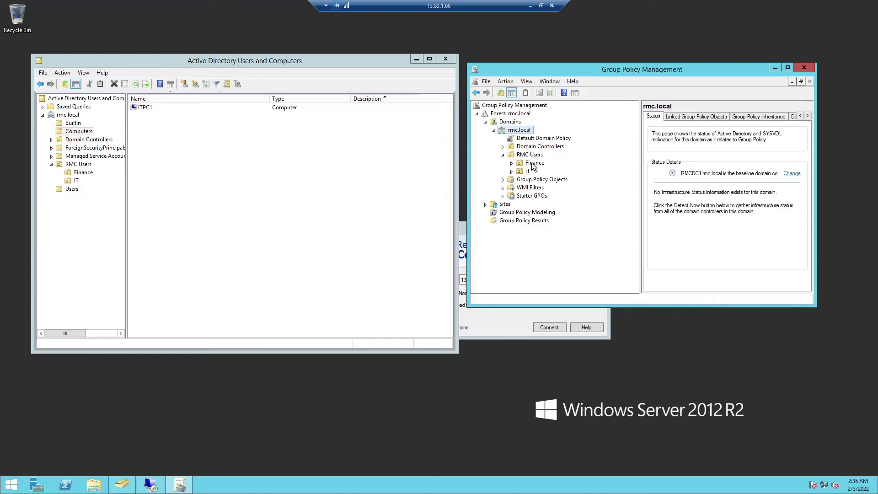
click(531, 163)
right_click(532, 164)
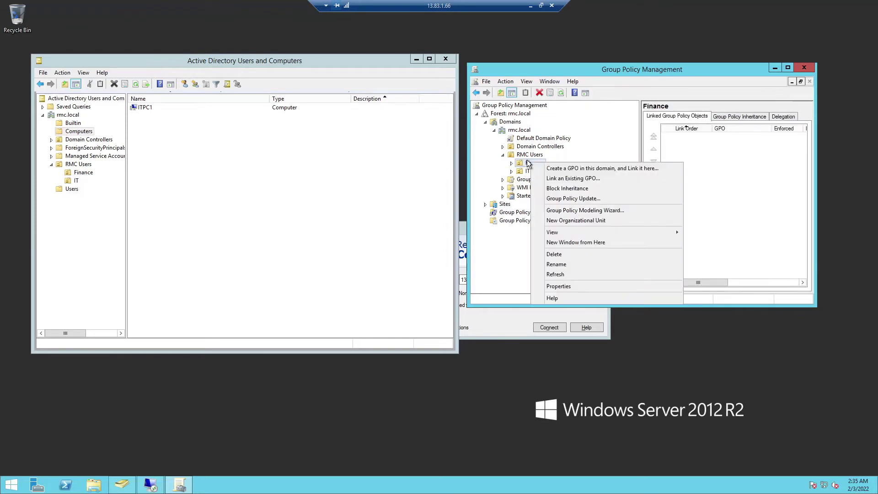
click(522, 157)
click(537, 164)
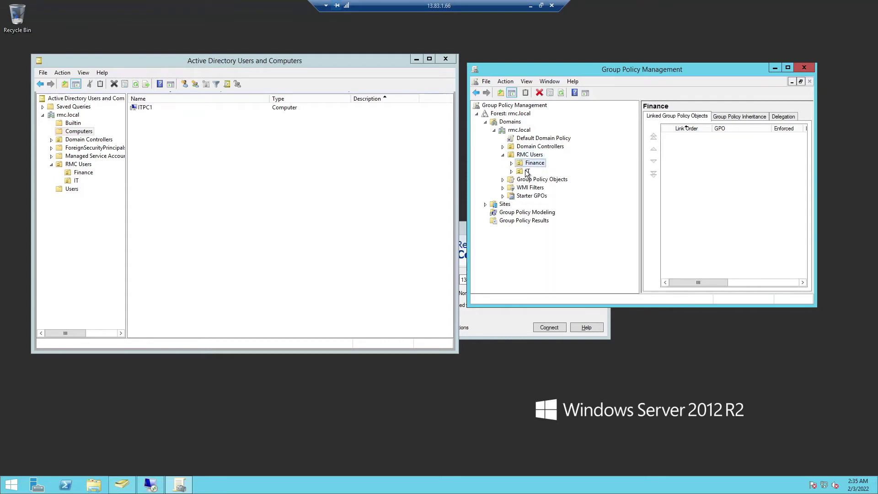
click(527, 172)
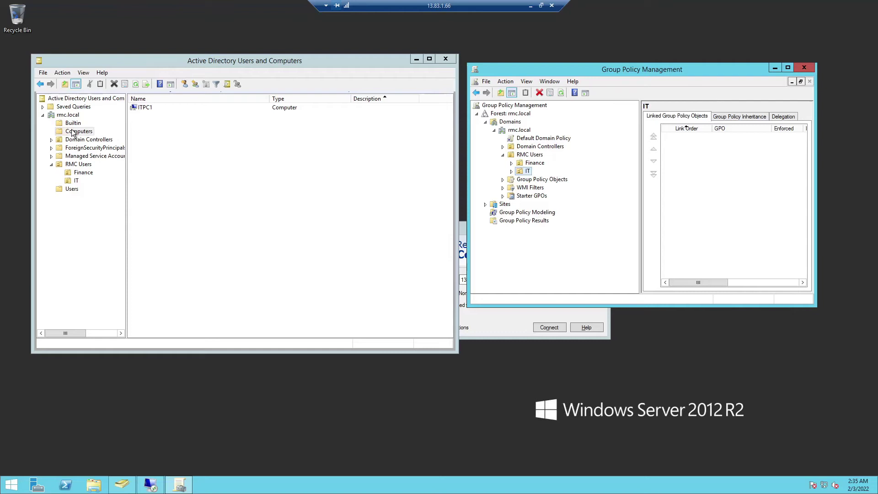
click(76, 164)
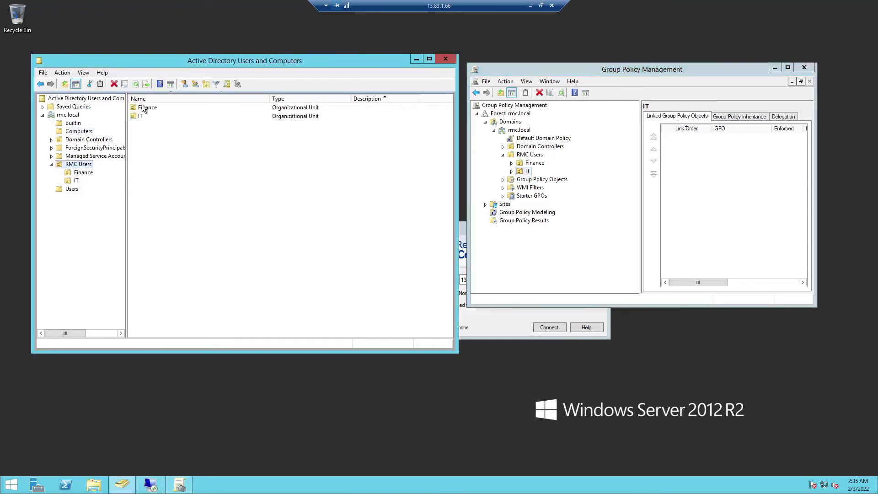
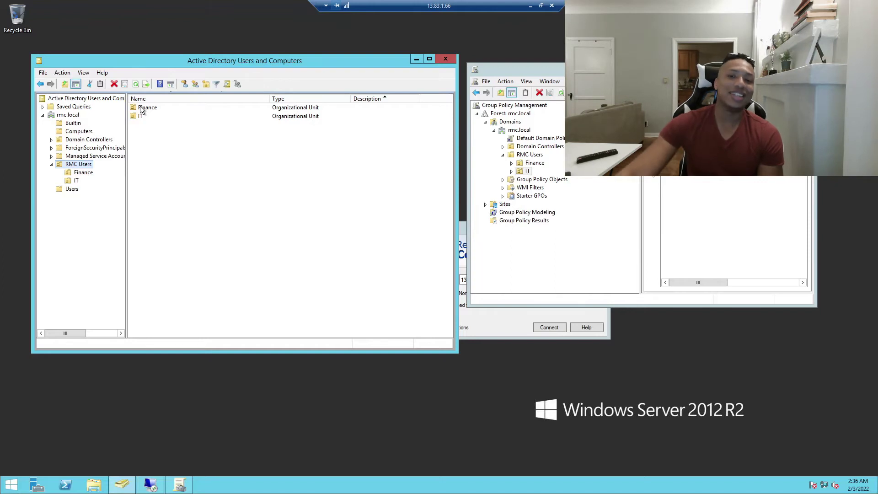
Shrink Active Directory Users and Computers to the left and move Group Policy Management right, collapsing RMC Users
drag(341, 62, 309, 58)
drag(371, 53, 385, 49)
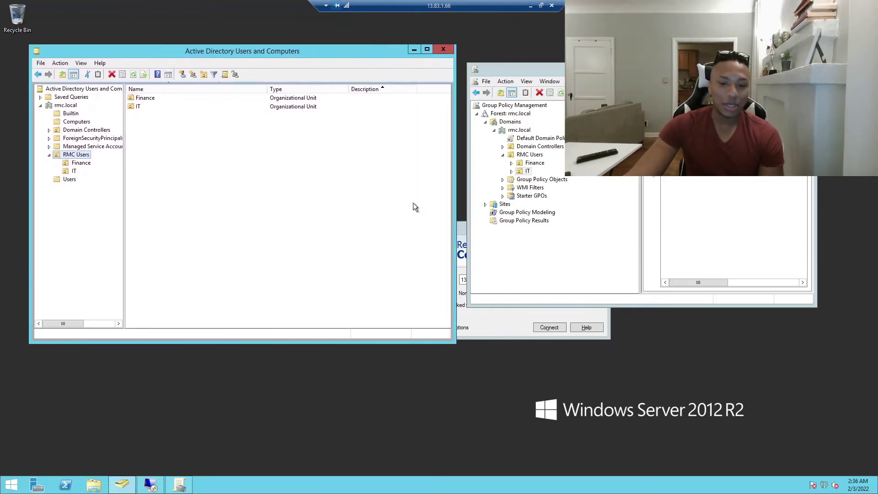
drag(453, 344, 409, 418)
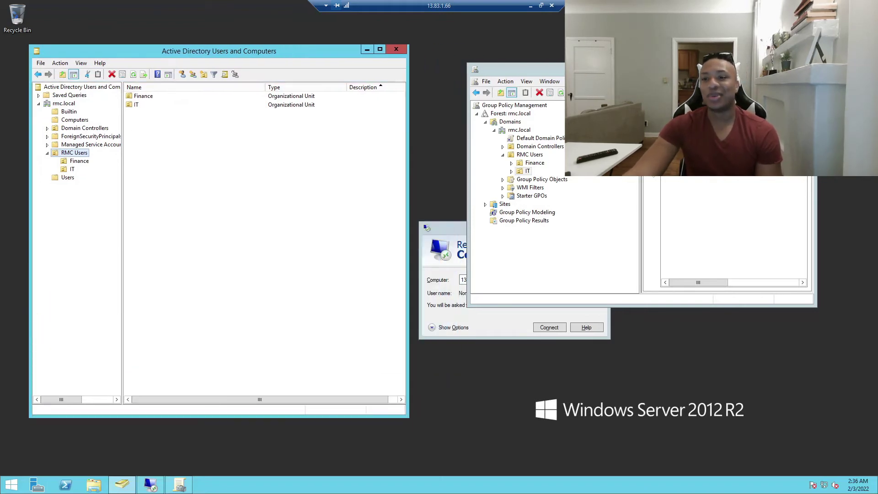
drag(561, 69, 575, 88)
drag(529, 108, 515, 80)
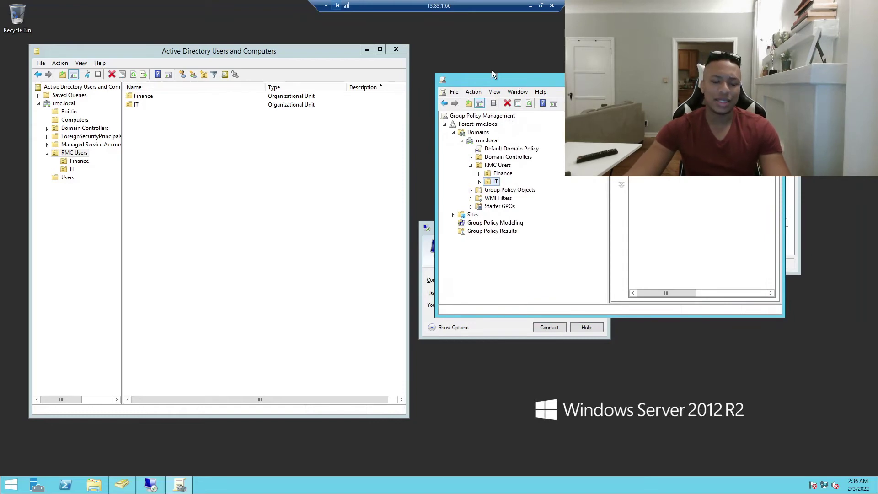
drag(491, 84, 472, 76)
click(451, 156)
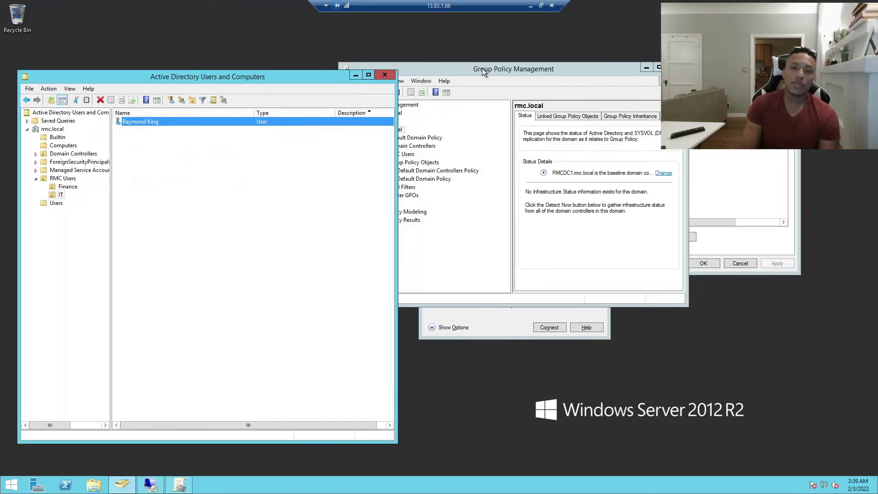
drag(482, 68, 553, 65)
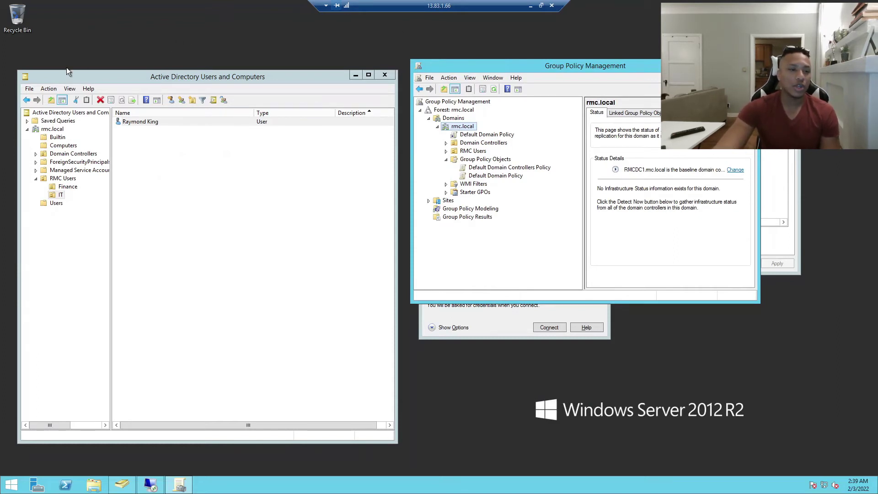
Realign both windows side by side and widen the Group Policy Management tree pane
drag(81, 76, 122, 59)
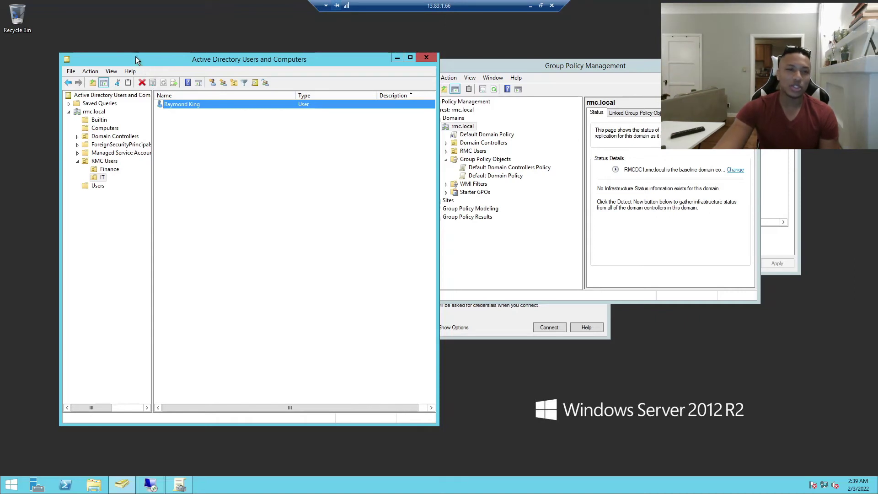
drag(146, 61, 114, 56)
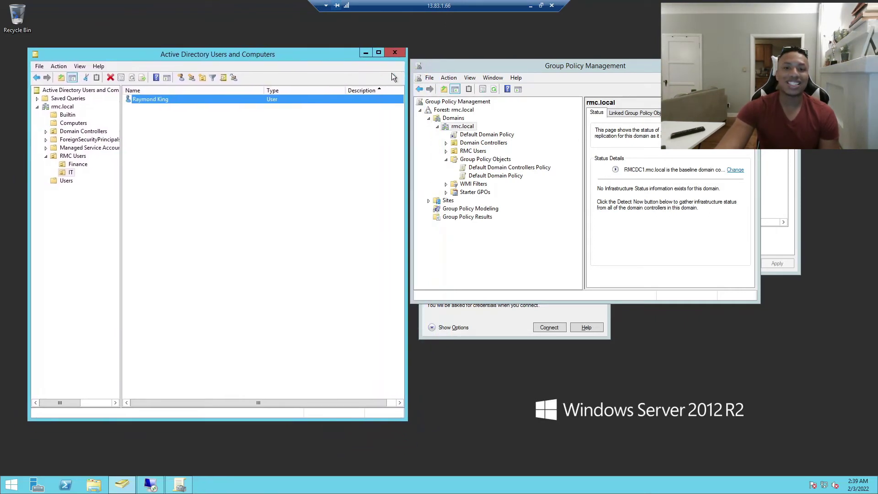
click(445, 70)
drag(446, 69, 476, 75)
drag(233, 54, 259, 52)
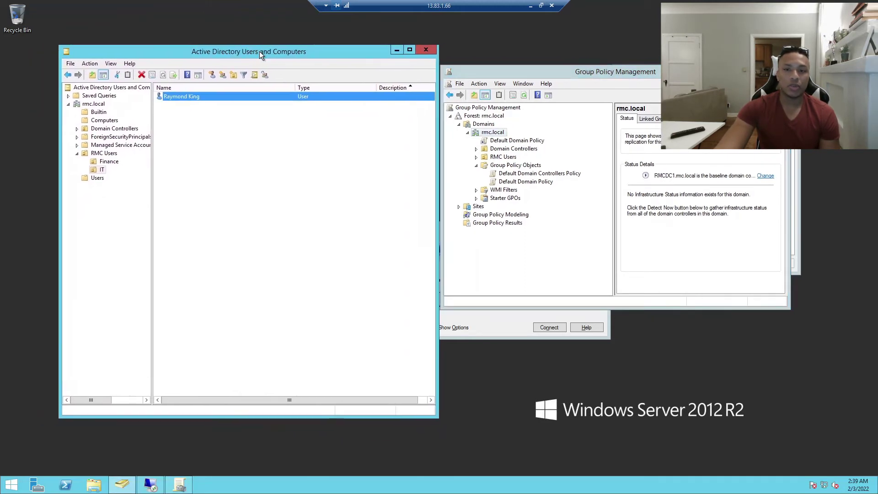
drag(463, 73, 500, 82)
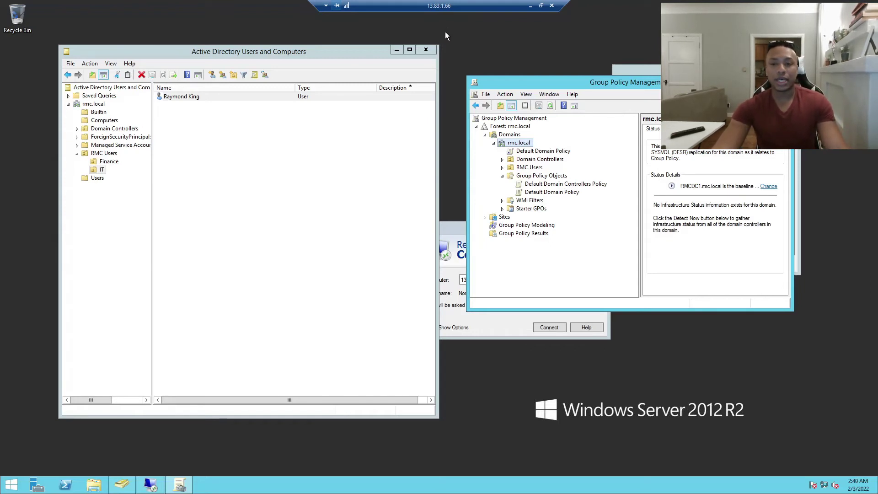
drag(537, 77, 476, 69)
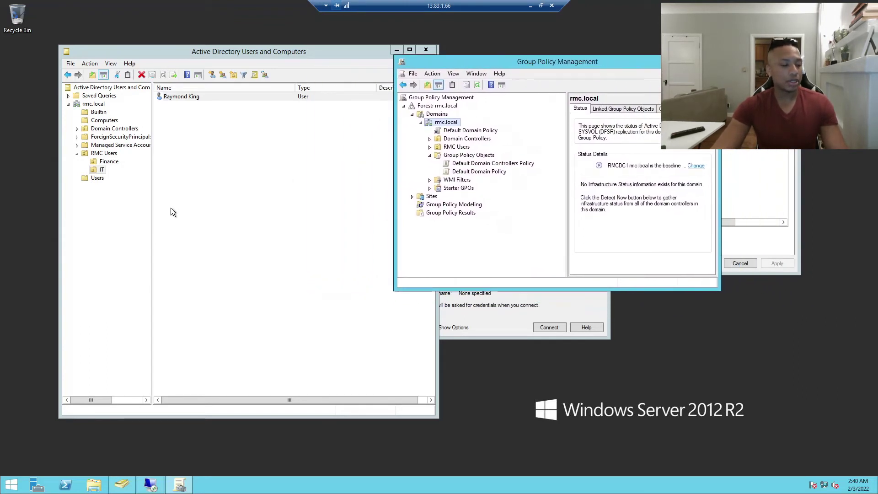
click(18, 484)
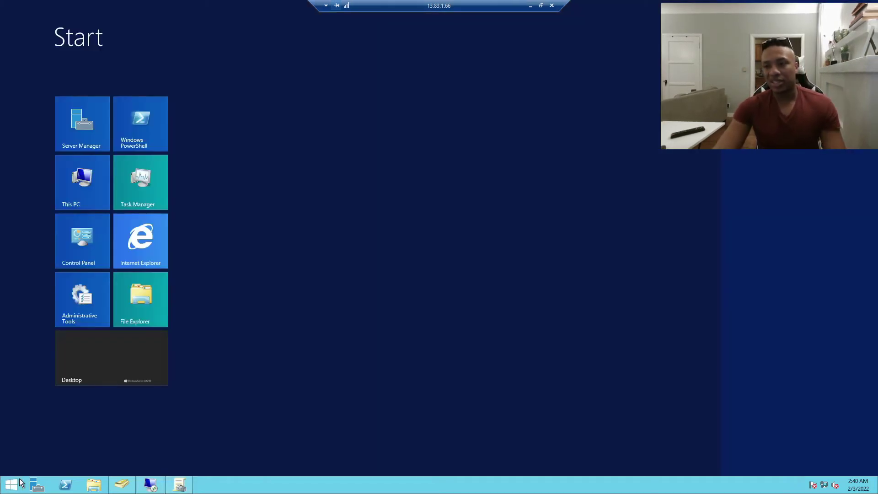
click(259, 356)
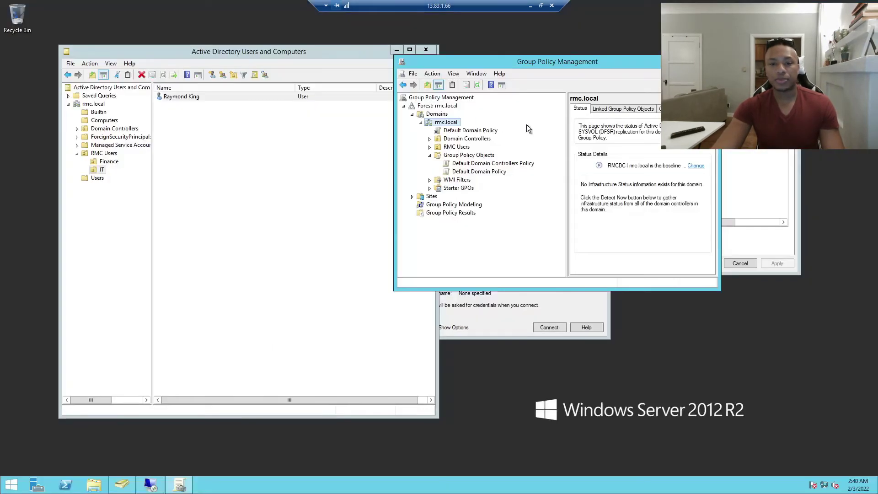
drag(568, 157, 597, 156)
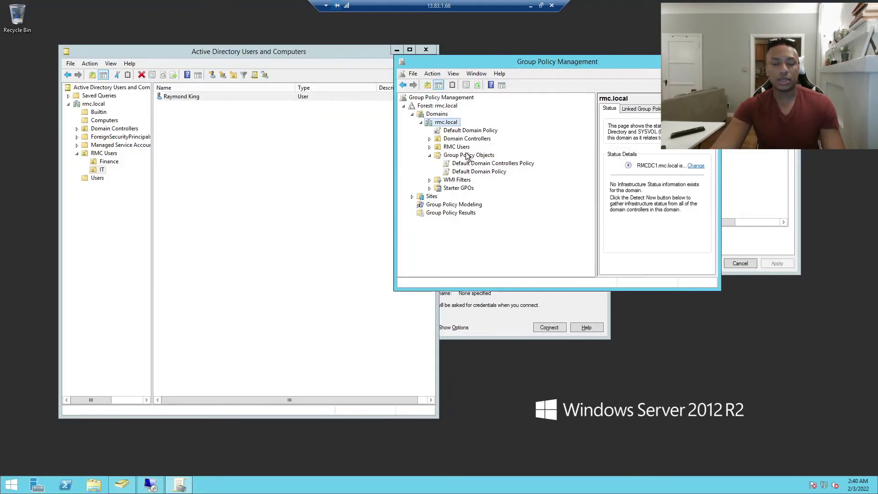
Create a new GPO named 'Account Lockout' under Group Policy Objects and view its scope
drag(487, 65, 394, 69)
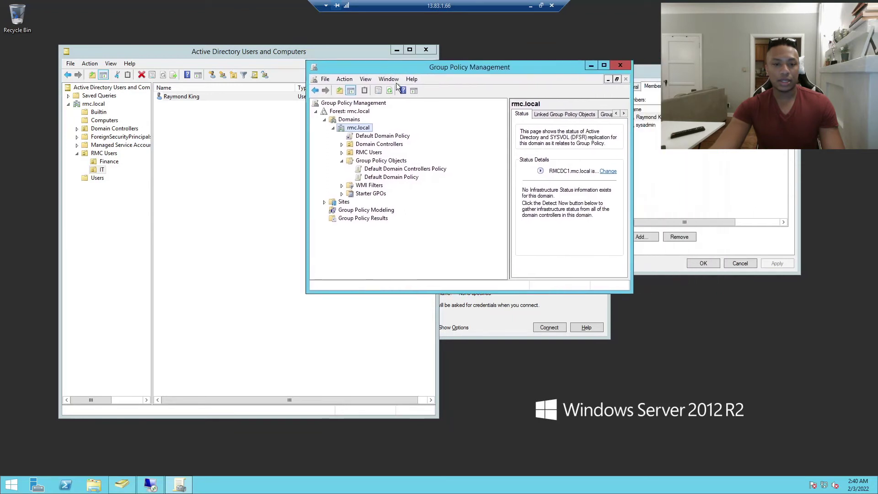
click(382, 161)
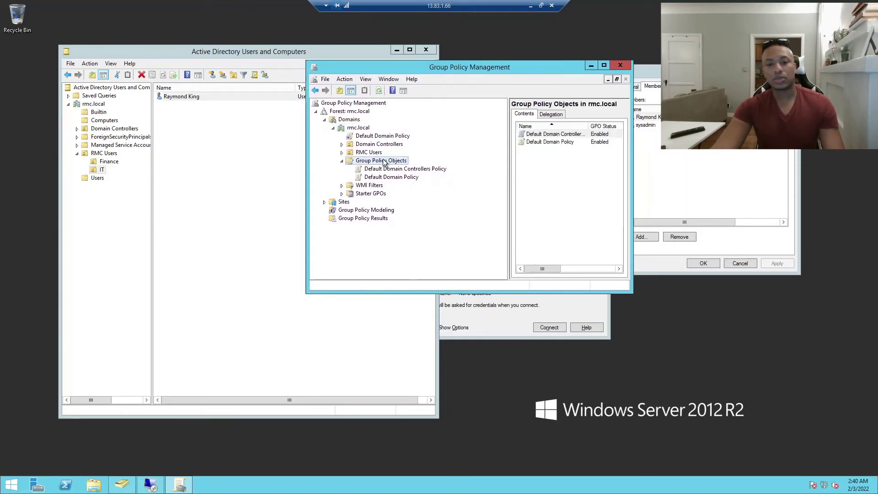
right_click(382, 163)
click(372, 162)
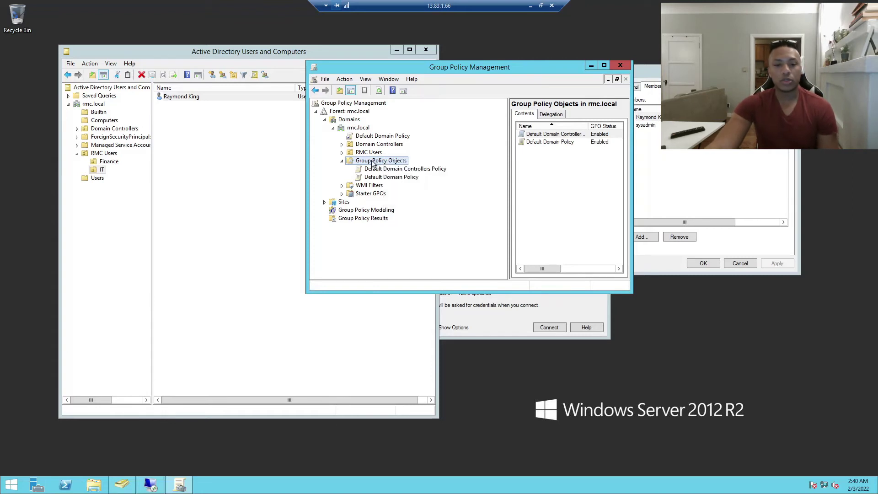
right_click(375, 165)
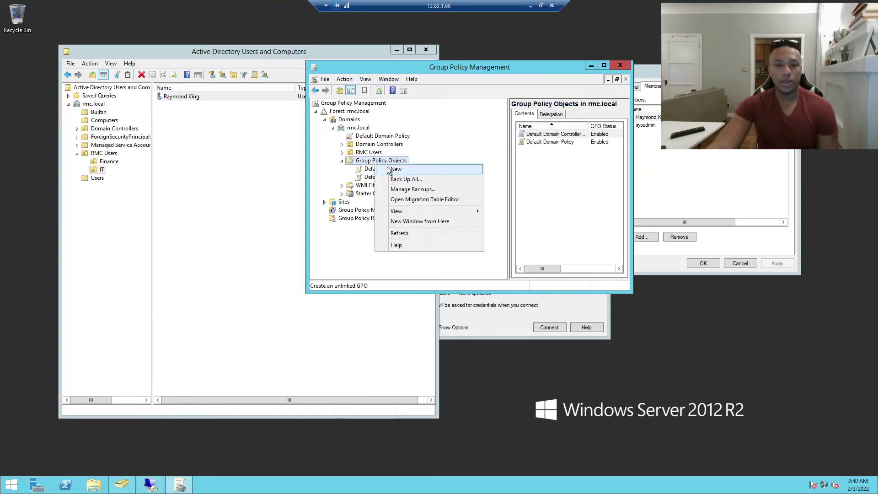
click(387, 169)
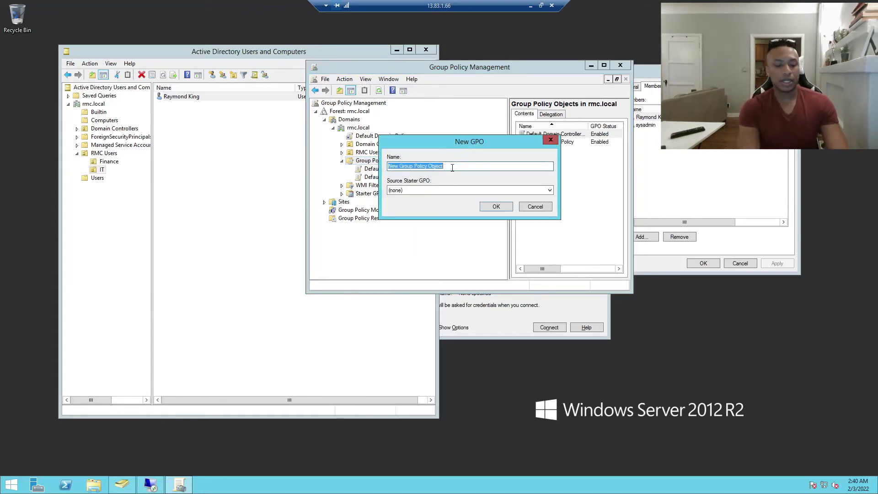
text(A)
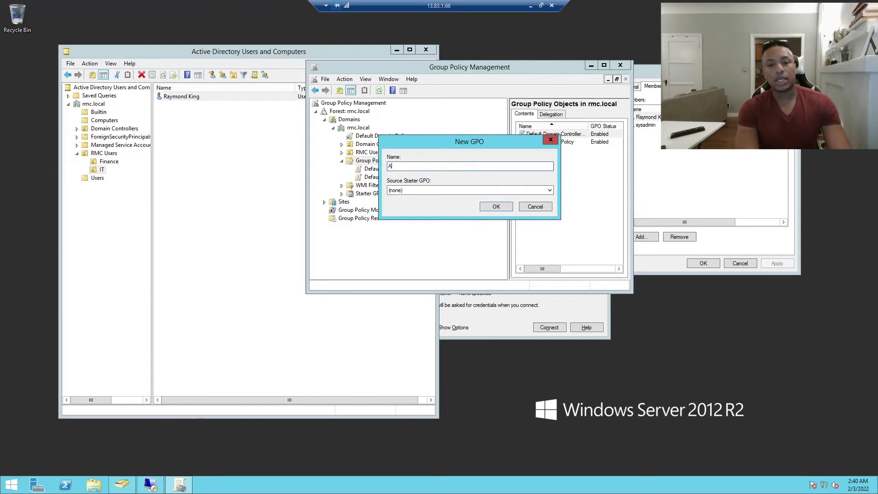
text(ccount Lockout)
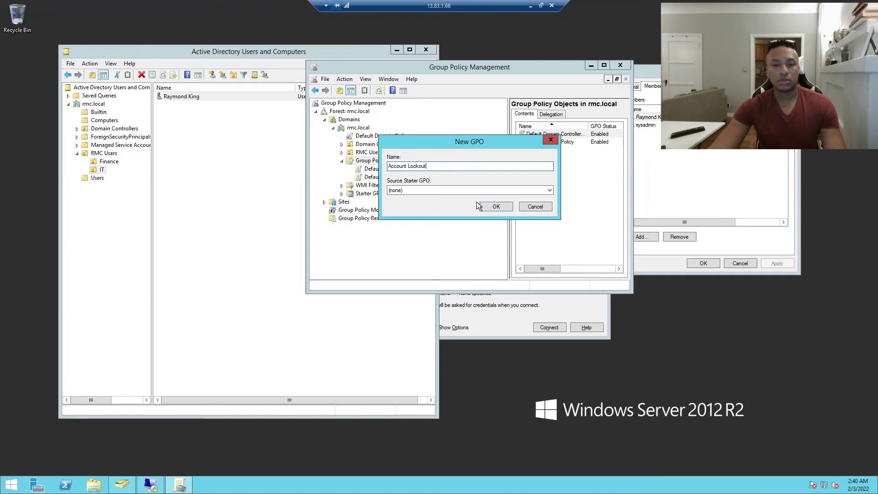
click(494, 207)
click(377, 170)
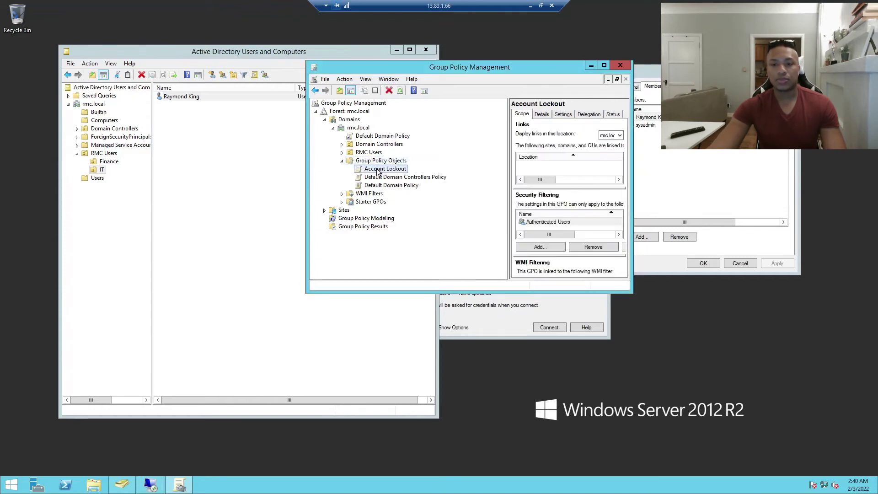
drag(631, 140, 789, 140)
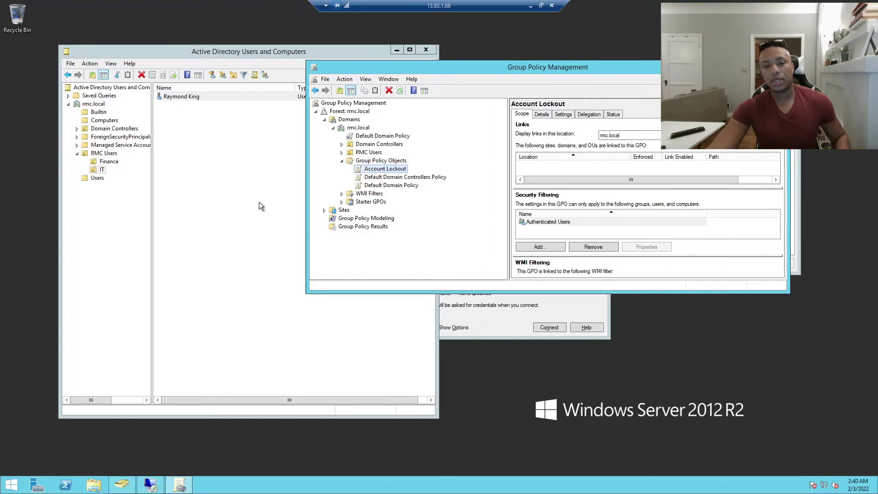
right_click(371, 168)
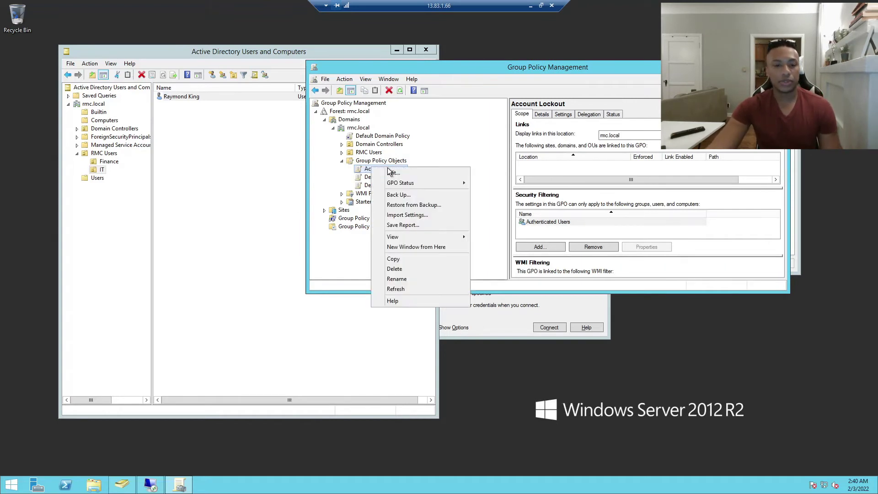
Open the Account Lockout GPO in Group Policy Management Editor and widen the window
click(388, 173)
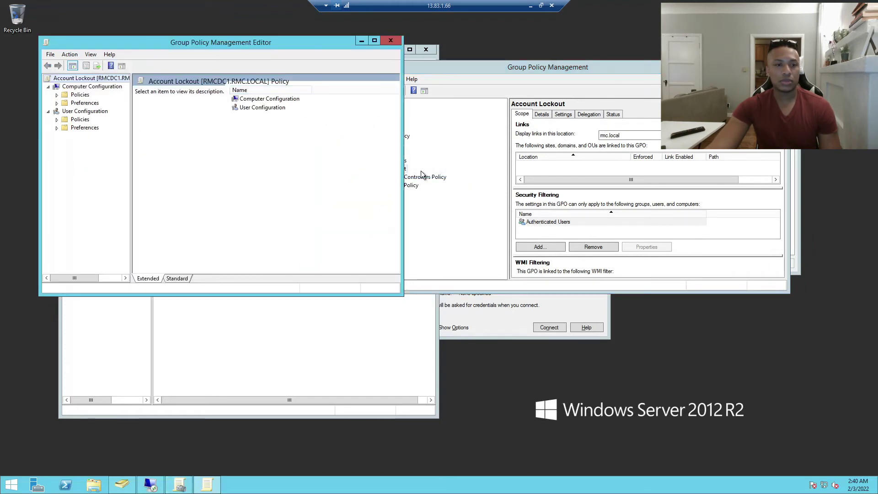
drag(402, 176, 552, 175)
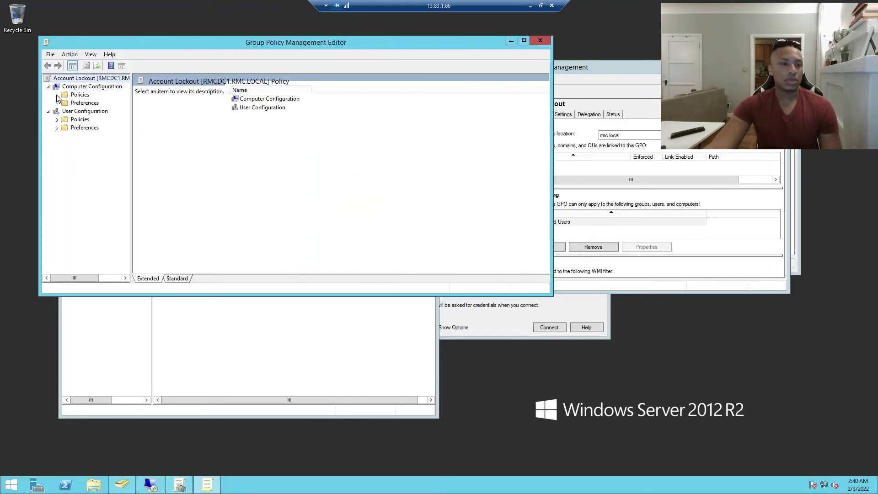
drag(98, 42, 183, 55)
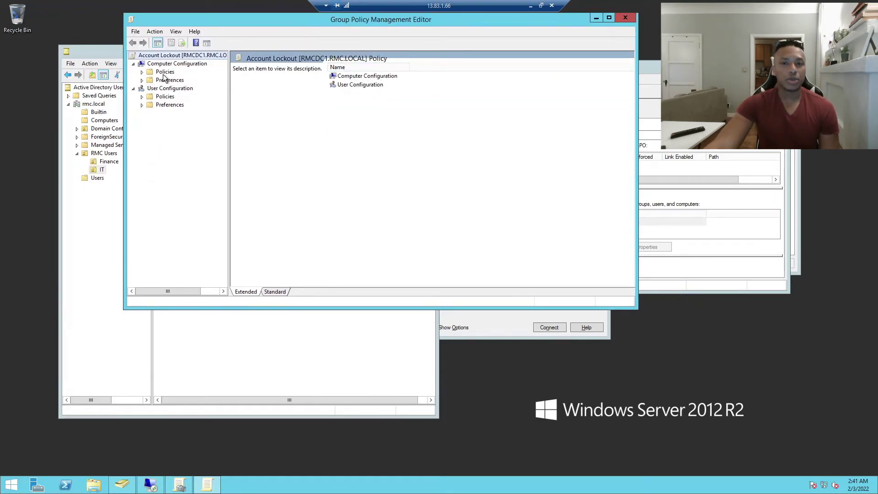
Leave full screen and switch to the Windows 10 session at 13.86.211.46
click(541, 6)
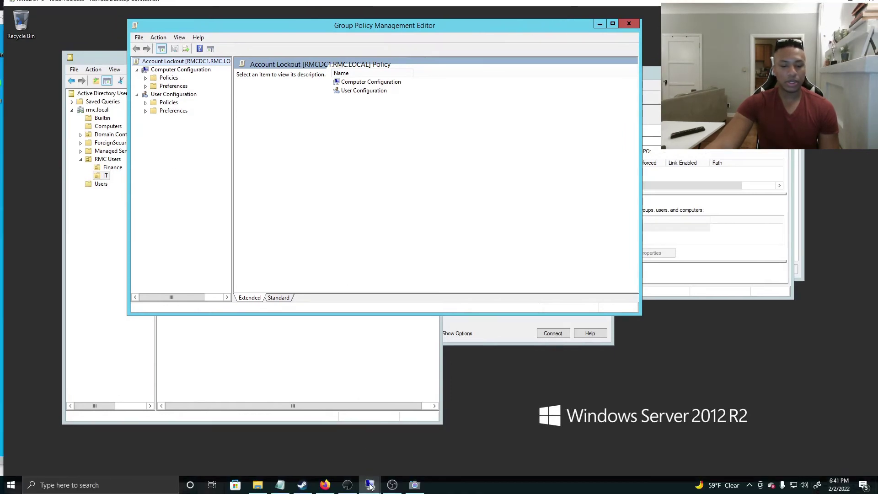
mouse_move(370, 483)
click(410, 430)
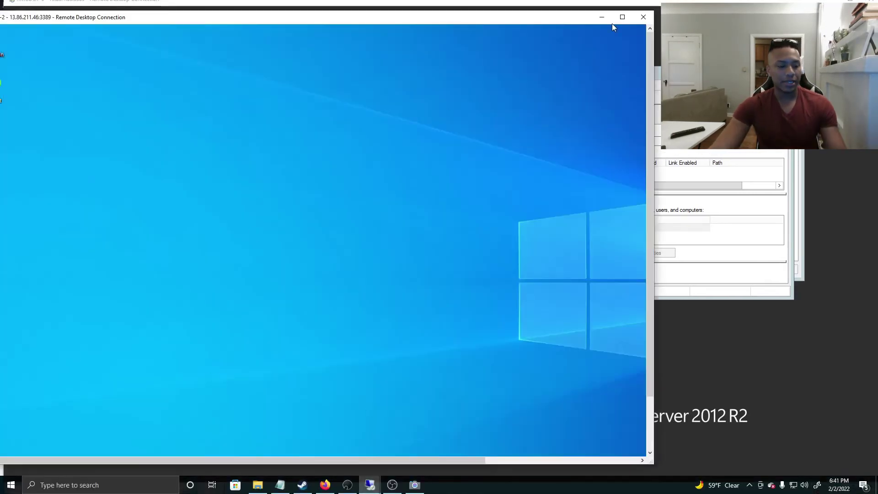
click(614, 21)
click(101, 484)
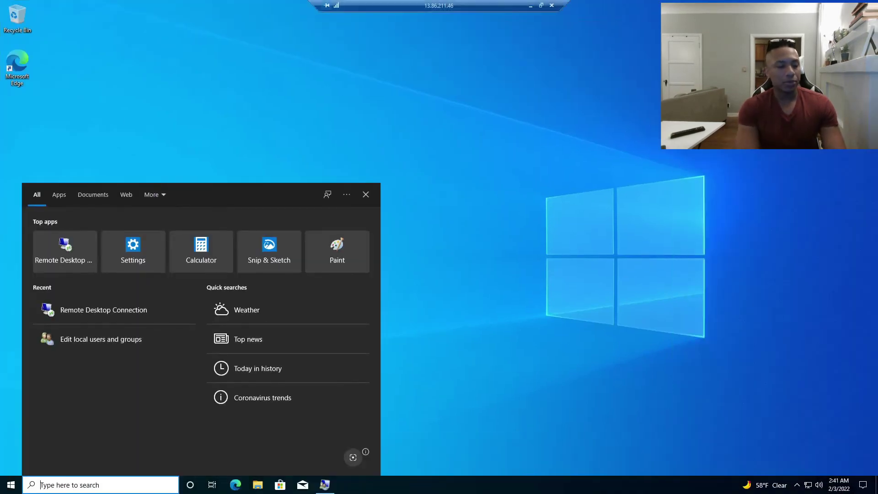
text(group po)
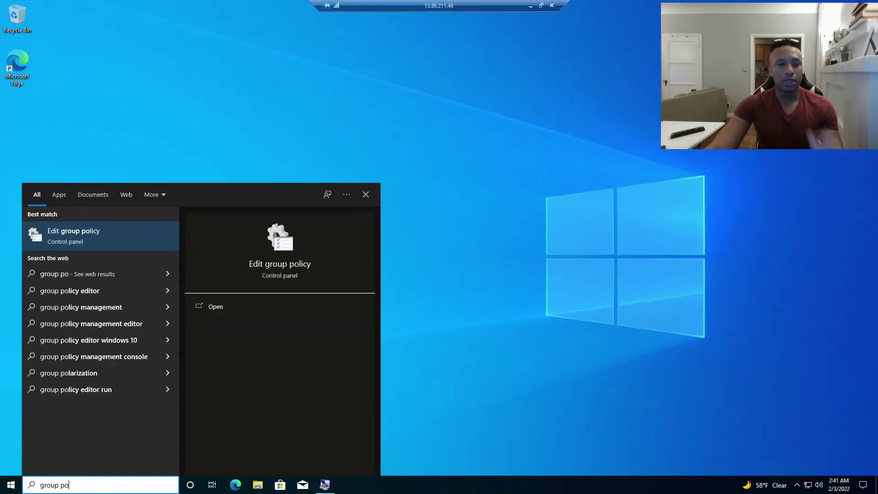
key(Escape)
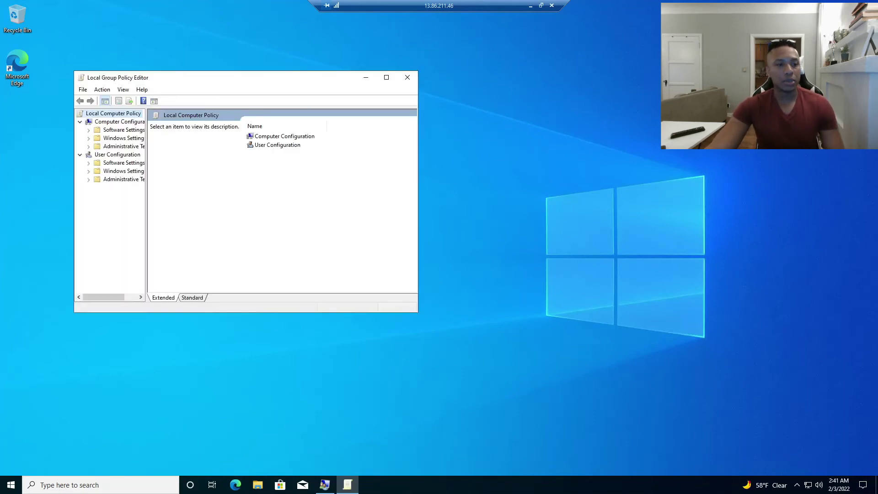
drag(145, 150, 220, 151)
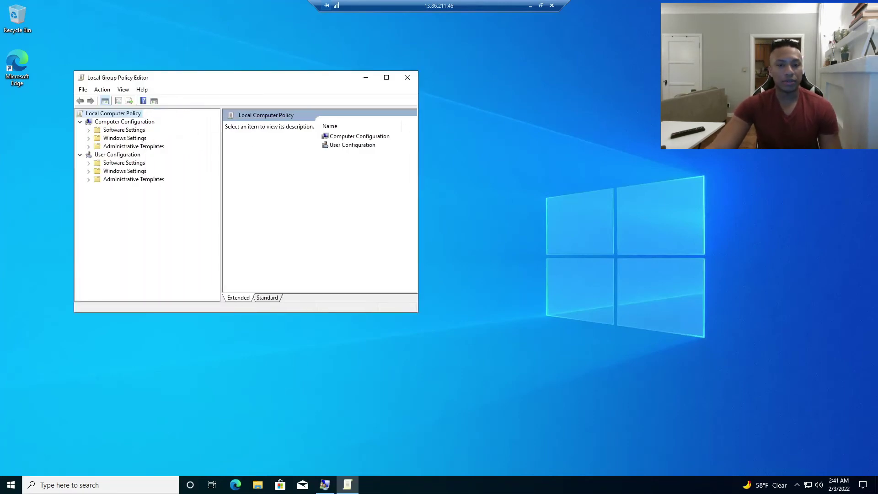
drag(423, 128, 655, 128)
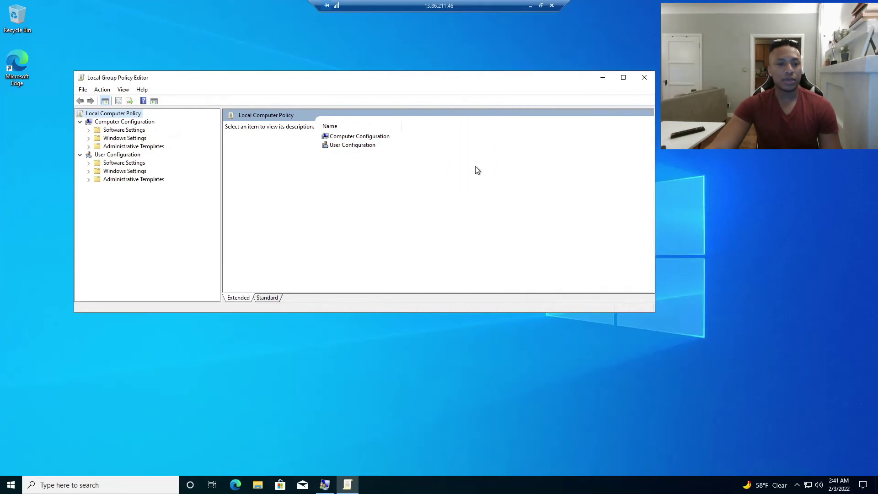
click(644, 77)
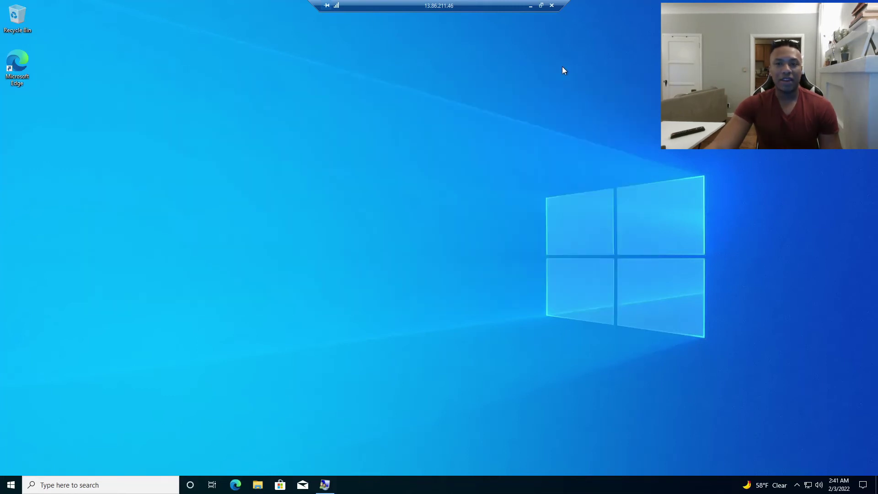
click(541, 5)
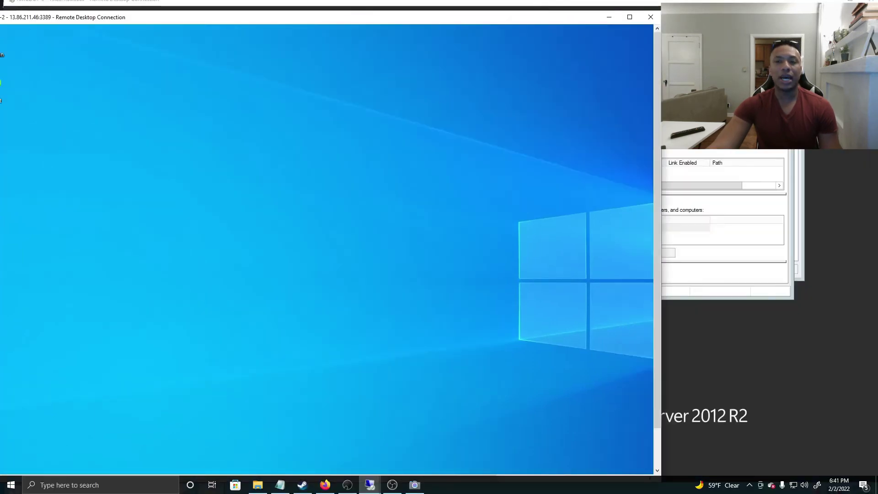
Make the RMCDC1 session full screen and reposition and widen the policy editor
drag(662, 6, 638, 14)
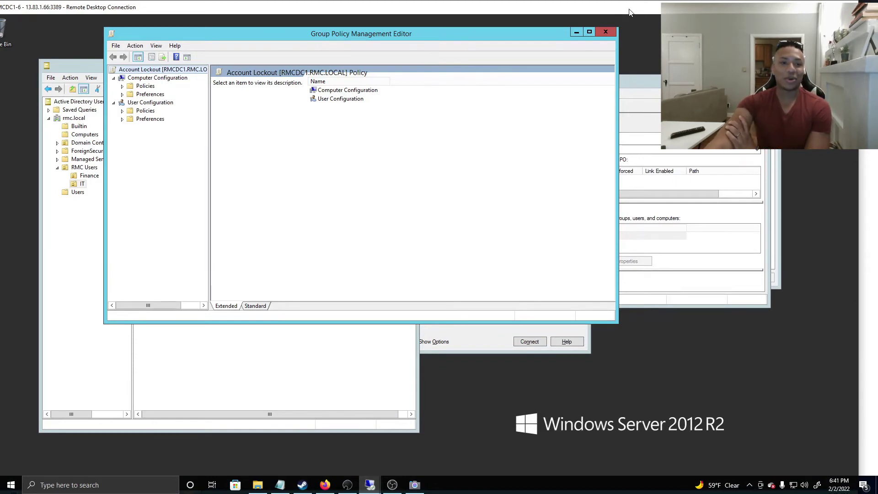
double_click(626, 12)
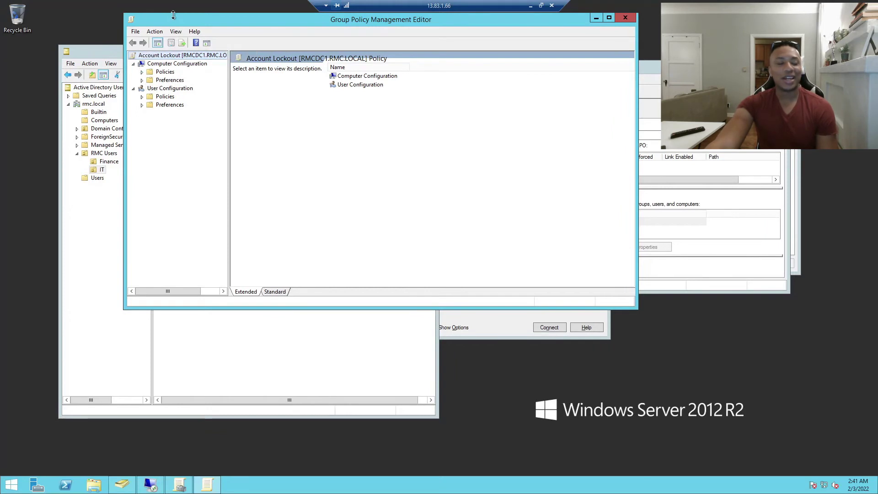
drag(175, 22, 215, 97)
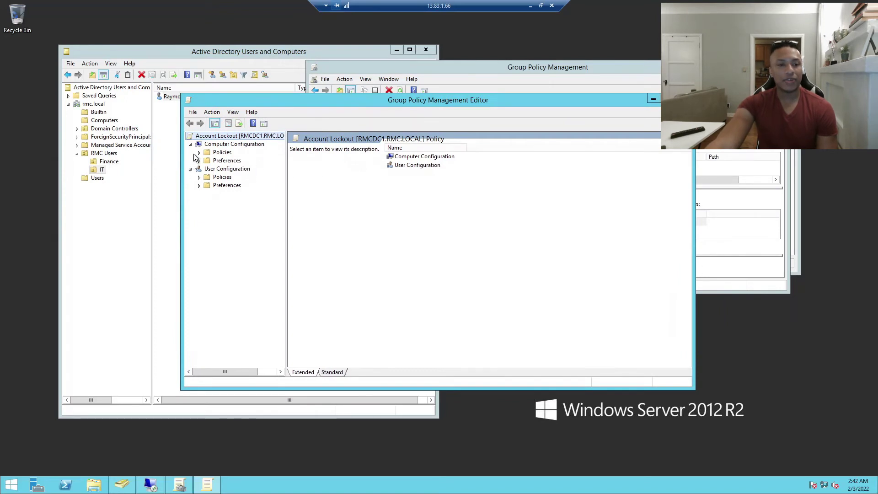
drag(234, 99, 200, 90)
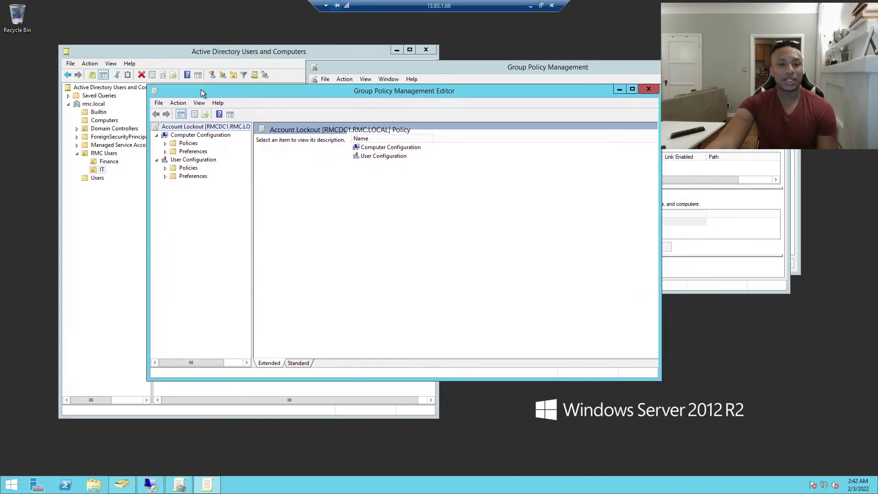
drag(251, 155, 362, 165)
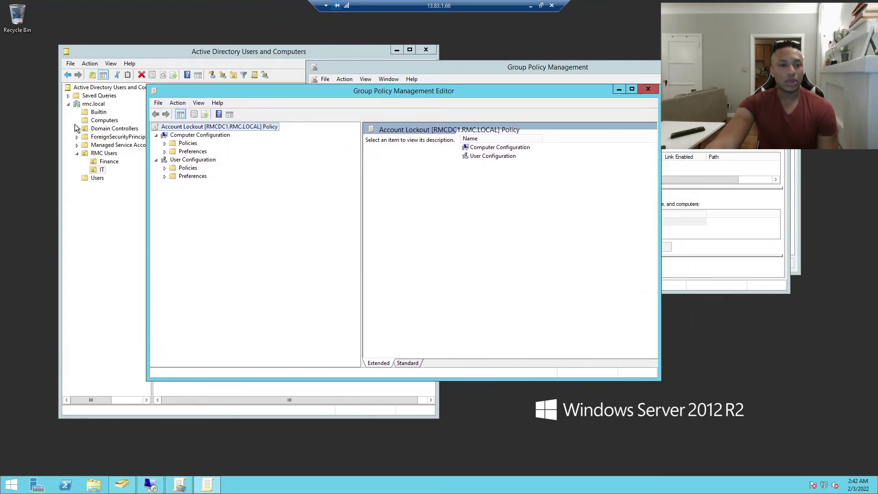
Expand Policies > Windows Settings > Security Settings > Account Policies and select Password Policy
click(165, 143)
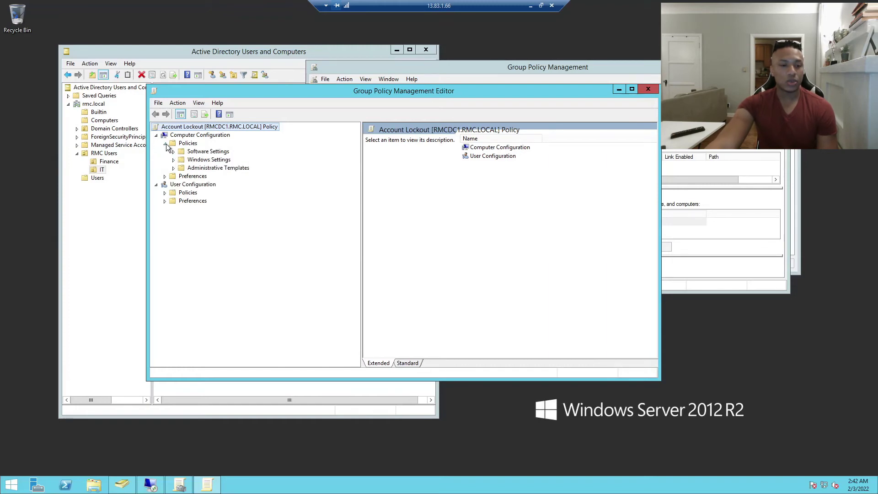
click(173, 160)
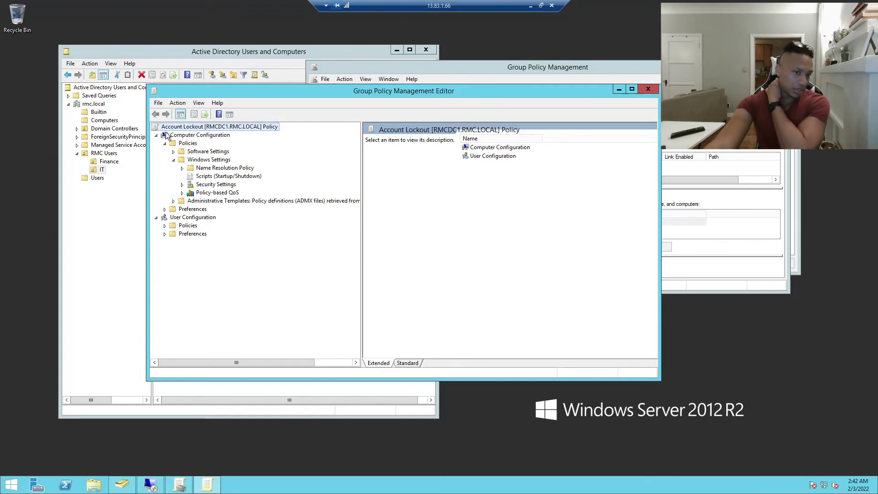
click(183, 186)
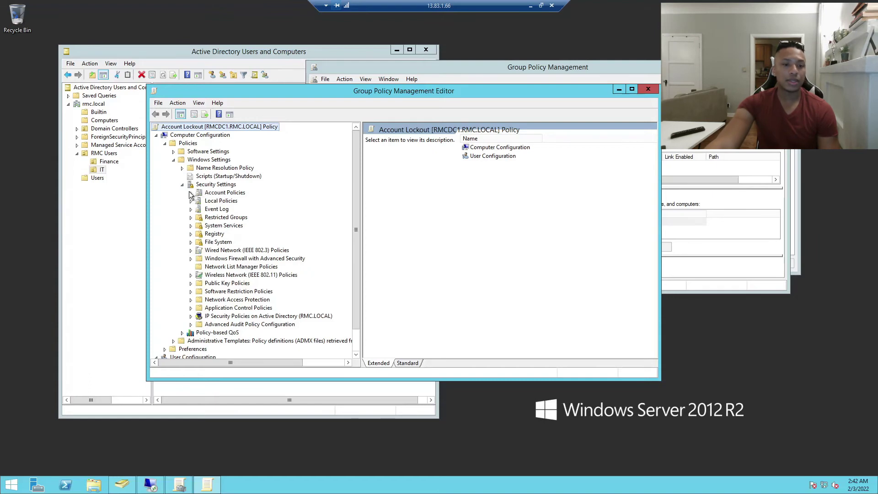
click(191, 193)
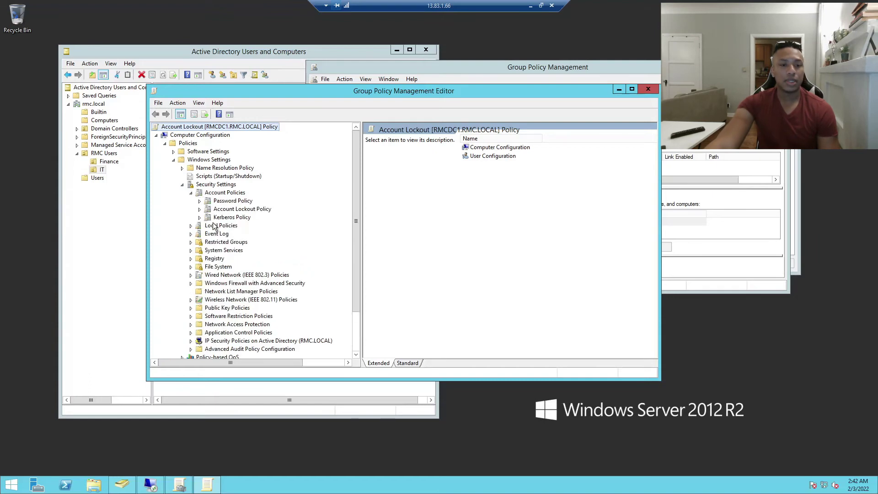
click(226, 203)
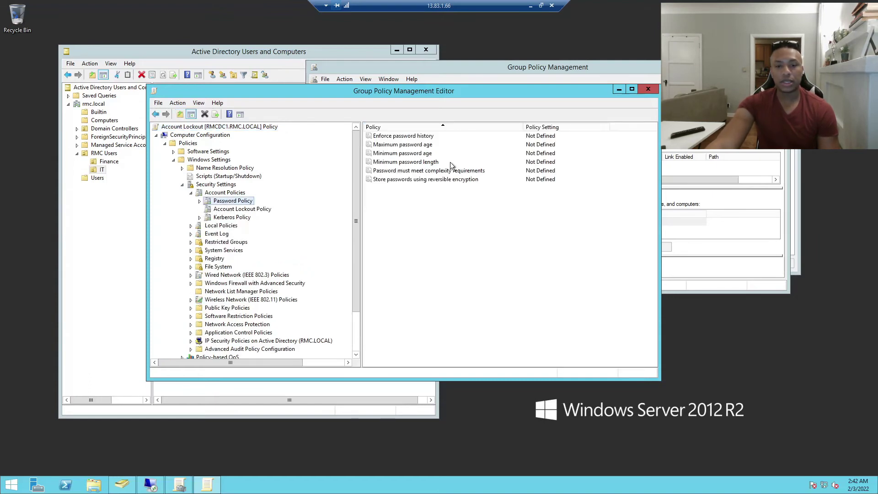
Define Enforce password history at 3, then raise it to 4 passwords remembered
double_click(417, 137)
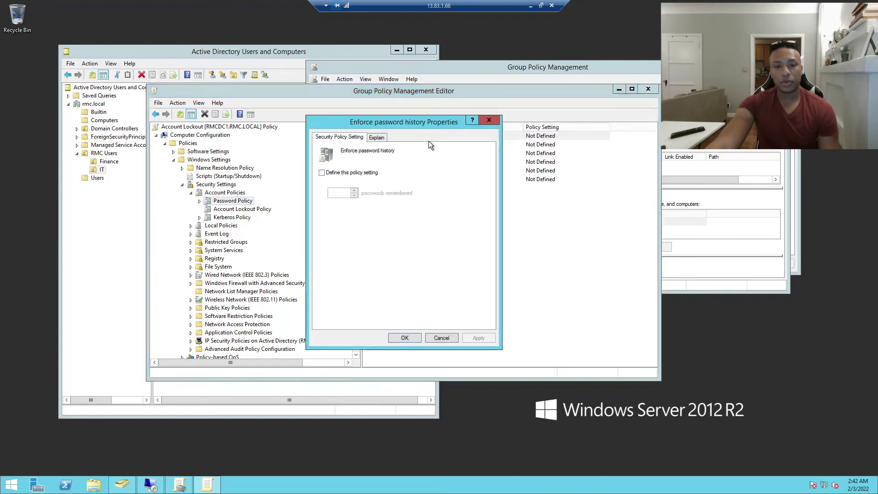
click(322, 173)
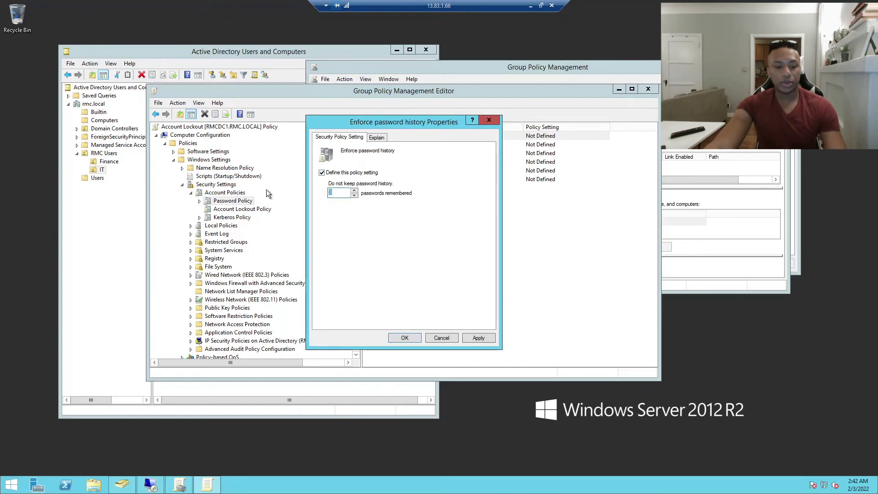
text(3)
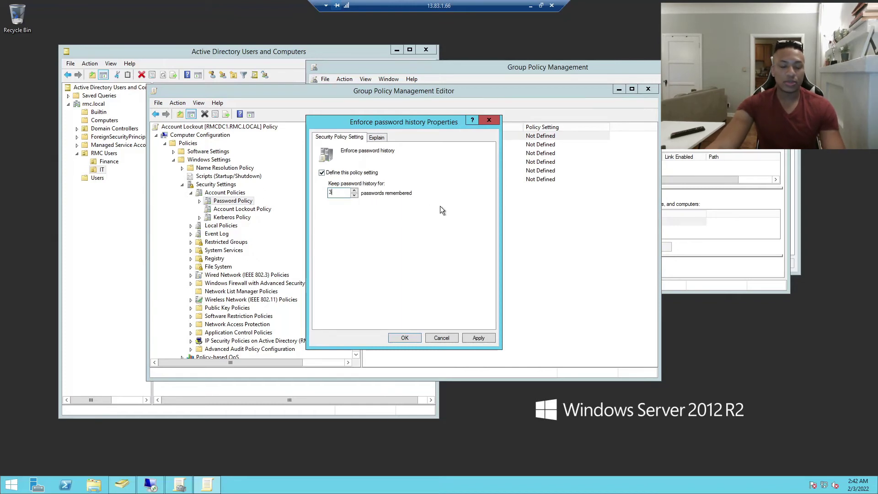
click(478, 337)
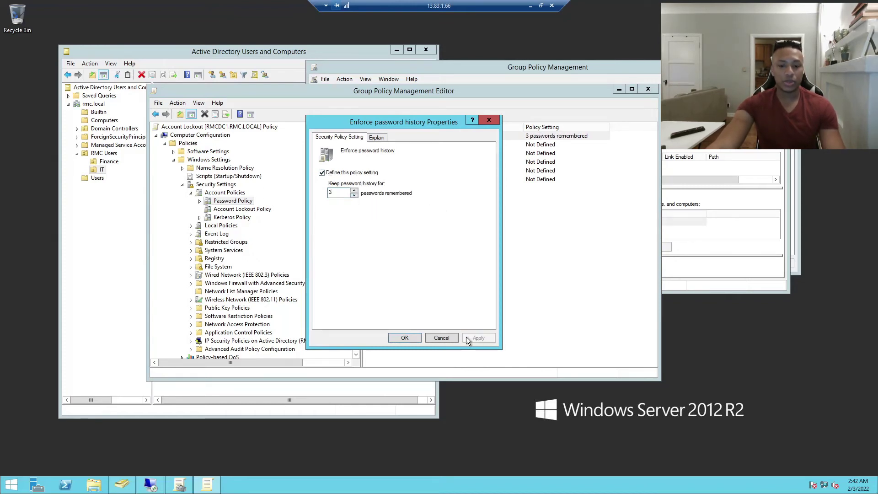
click(400, 337)
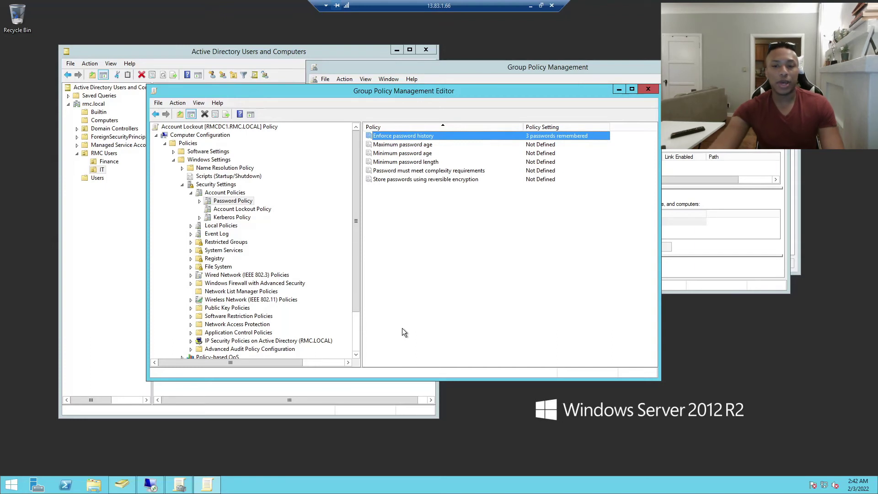
double_click(425, 136)
click(353, 190)
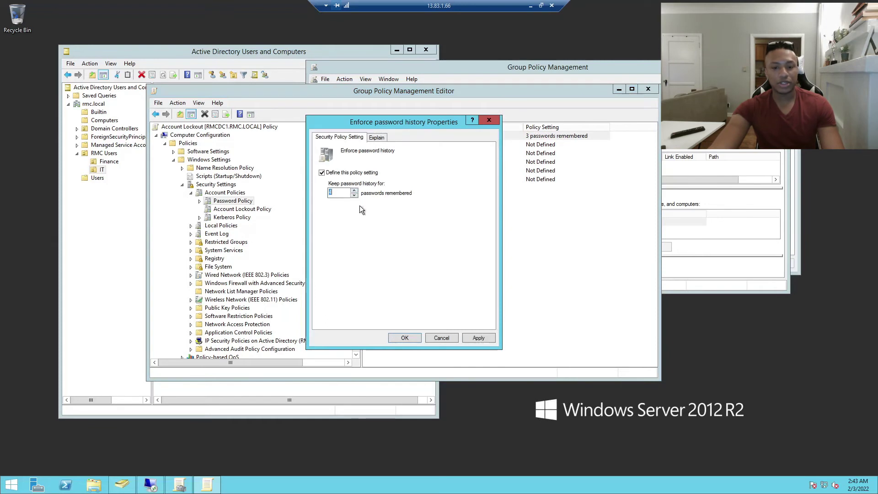
click(478, 339)
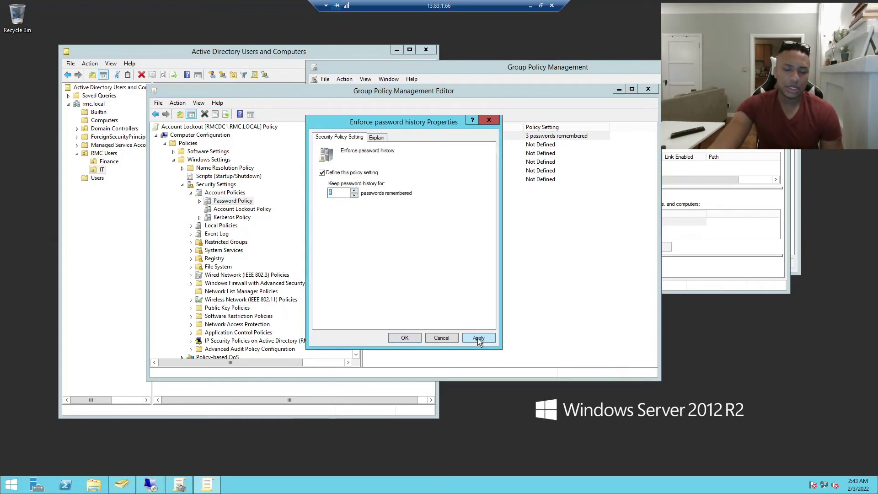
click(473, 339)
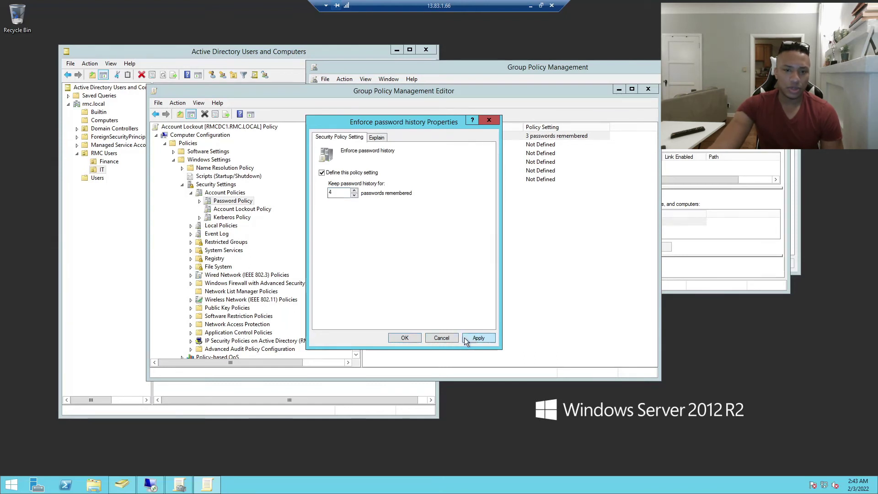
click(400, 338)
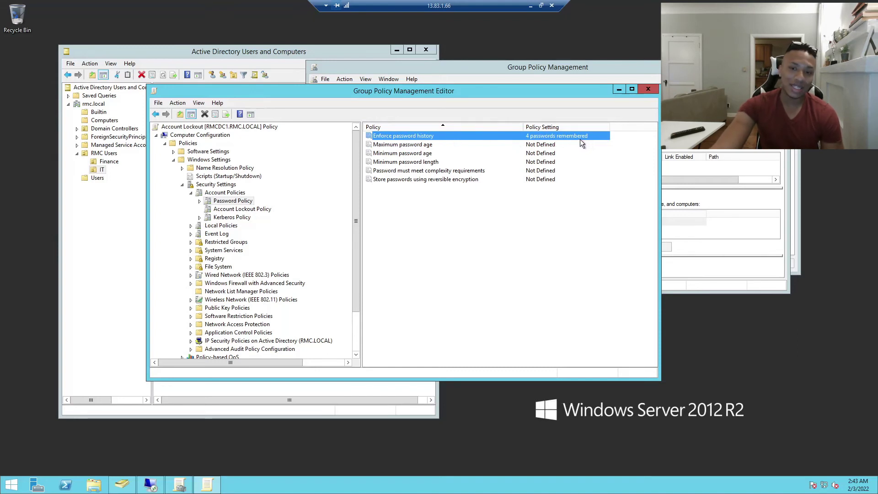
Set maximum password age to 60 days, accepting the suggested 30-day minimum age
double_click(413, 145)
drag(378, 126, 283, 160)
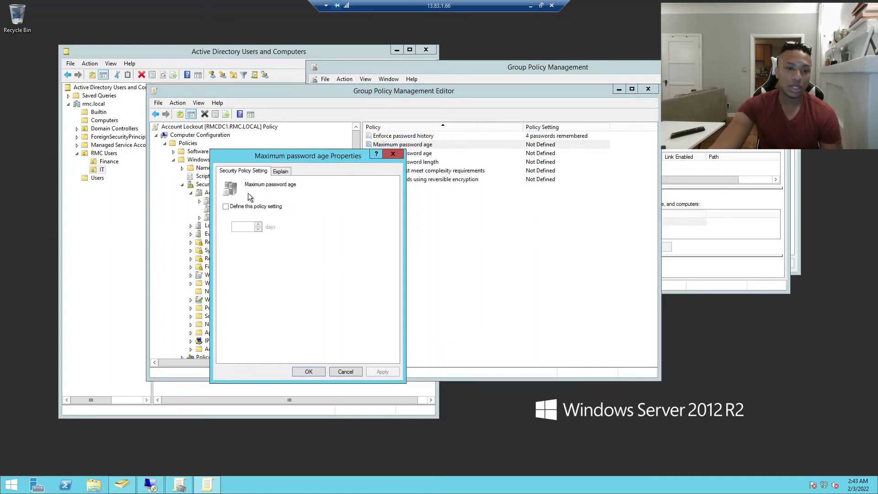
click(226, 206)
double_click(239, 226)
text(60)
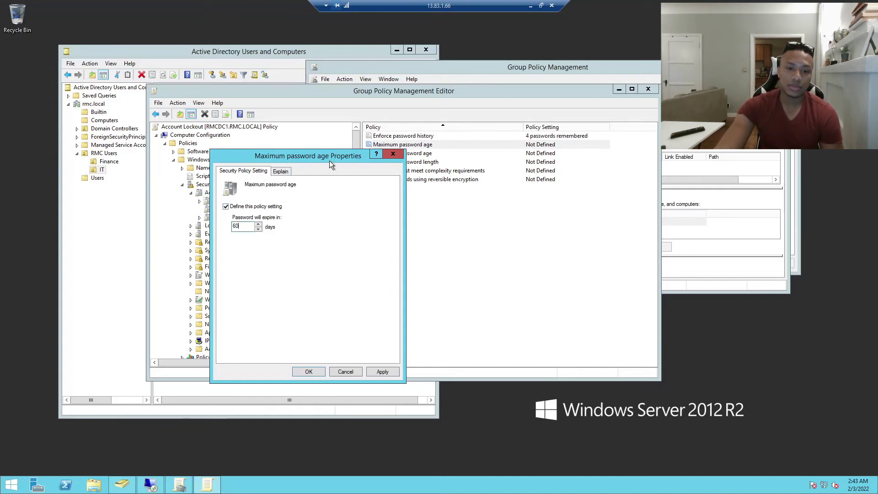
drag(329, 162, 424, 183)
click(479, 392)
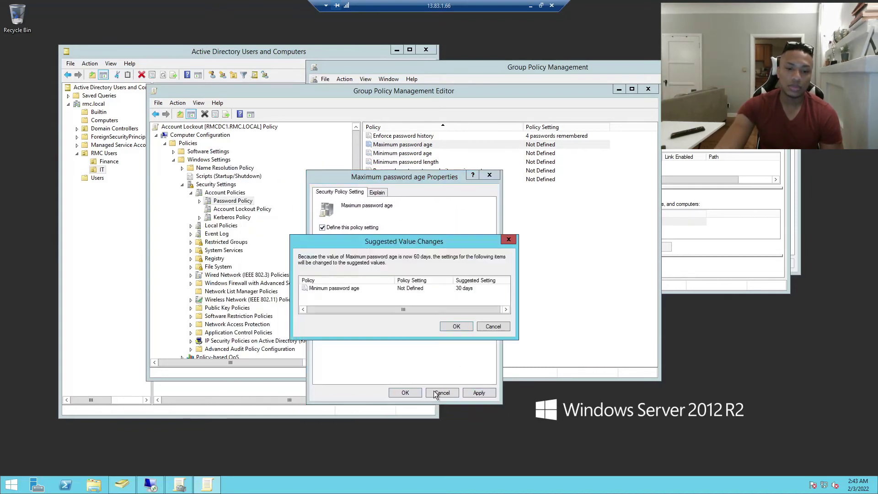
click(463, 328)
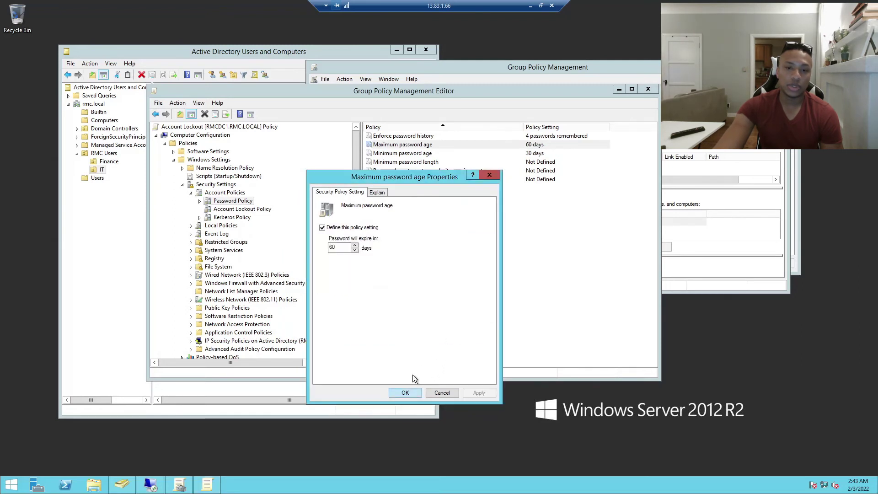
click(414, 392)
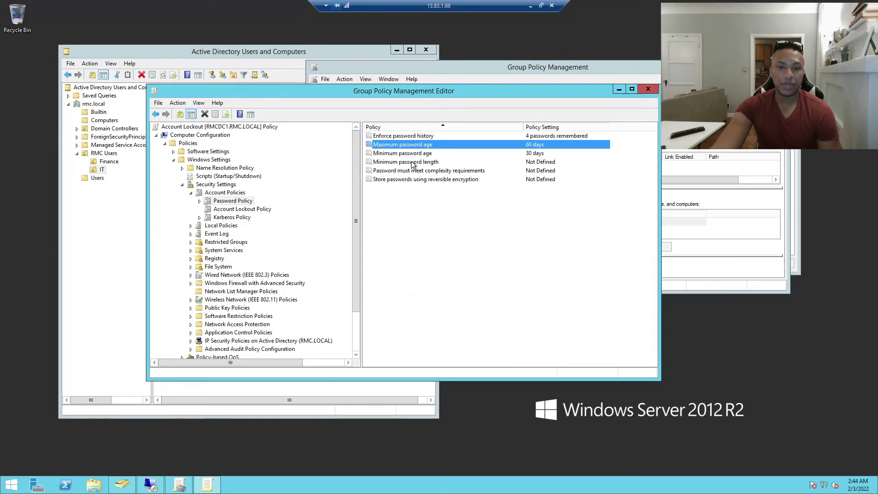
Define minimum password length as 6 characters
double_click(417, 162)
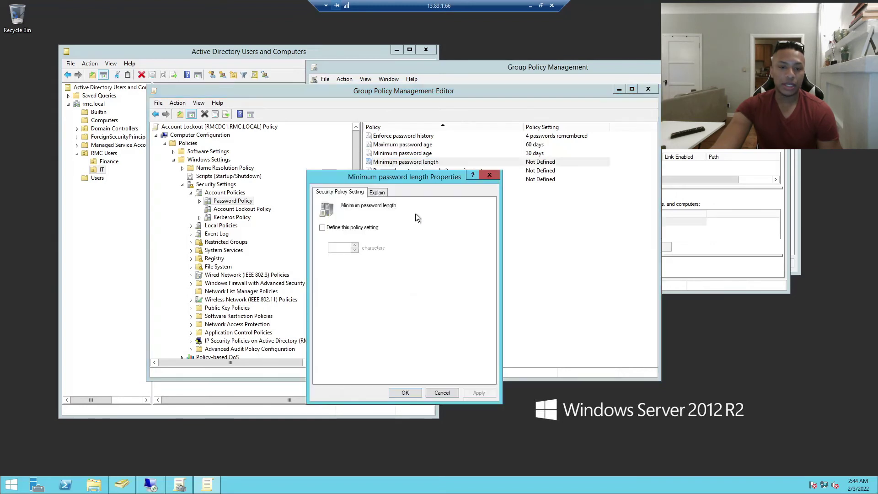
click(336, 227)
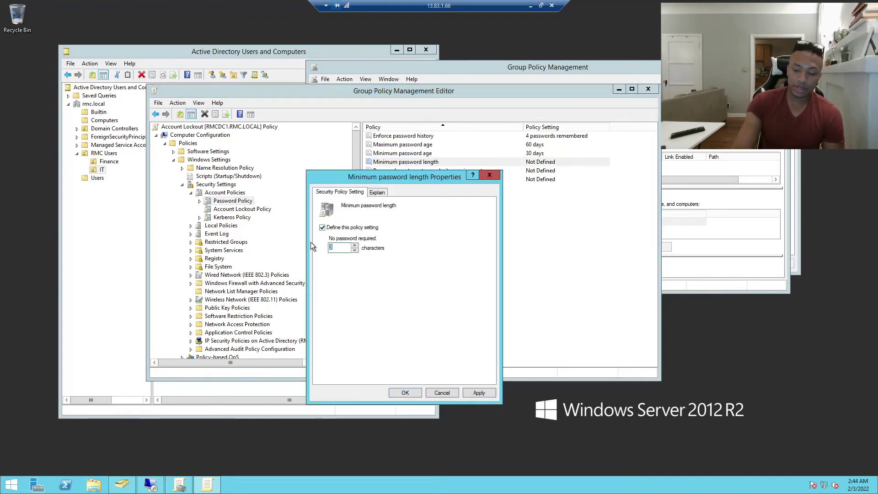
text(6)
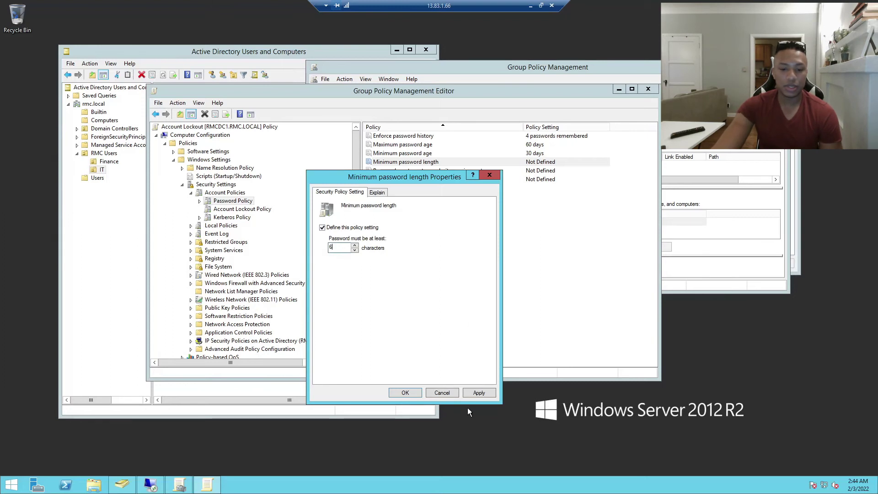
click(415, 393)
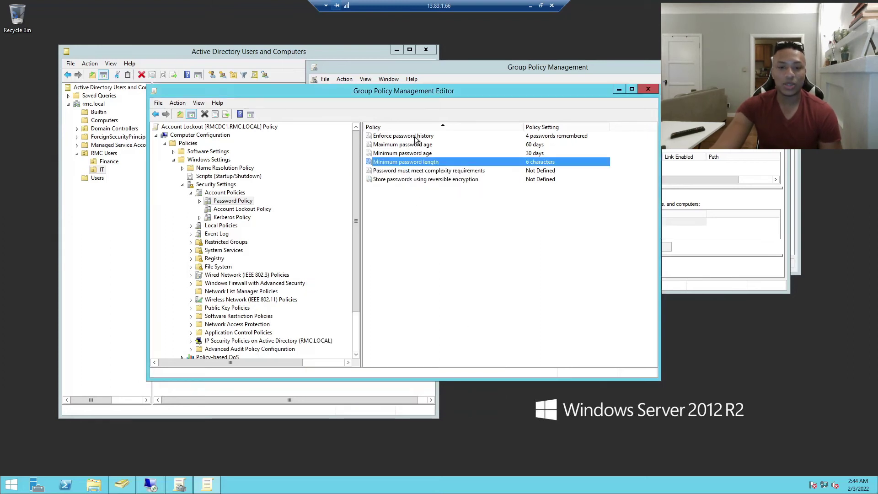
Define the password complexity requirement as Enabled
double_click(447, 171)
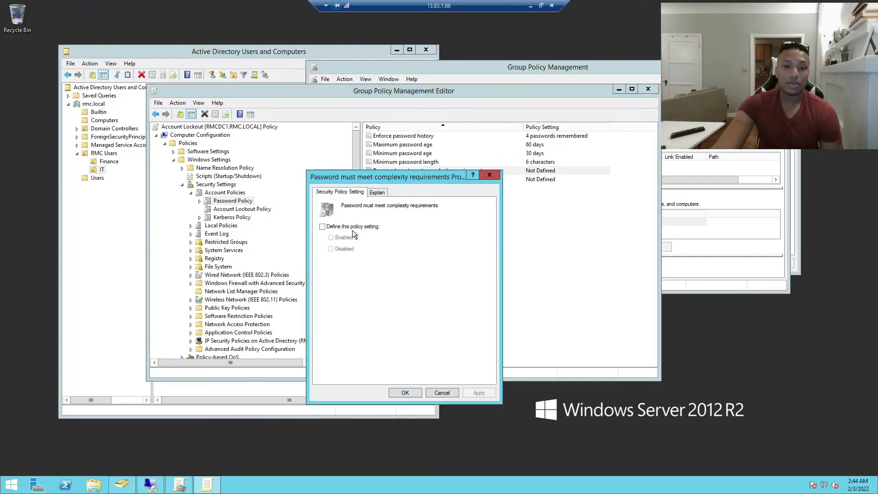
click(322, 226)
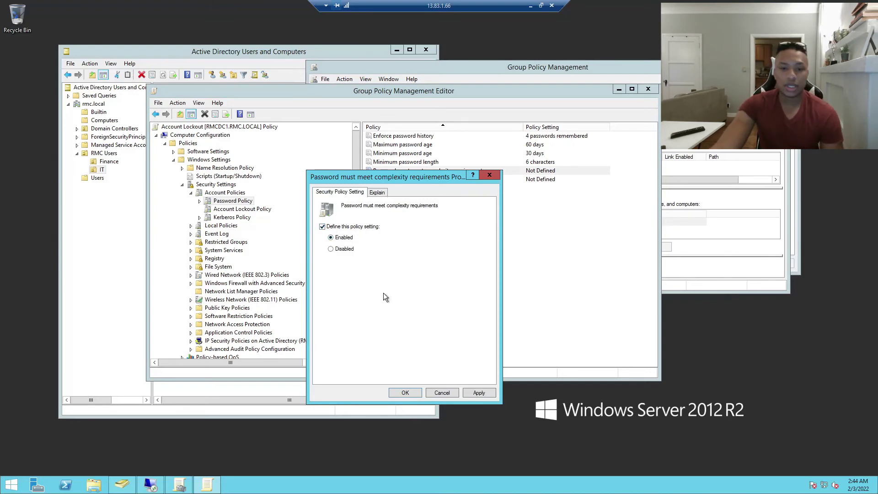
click(475, 392)
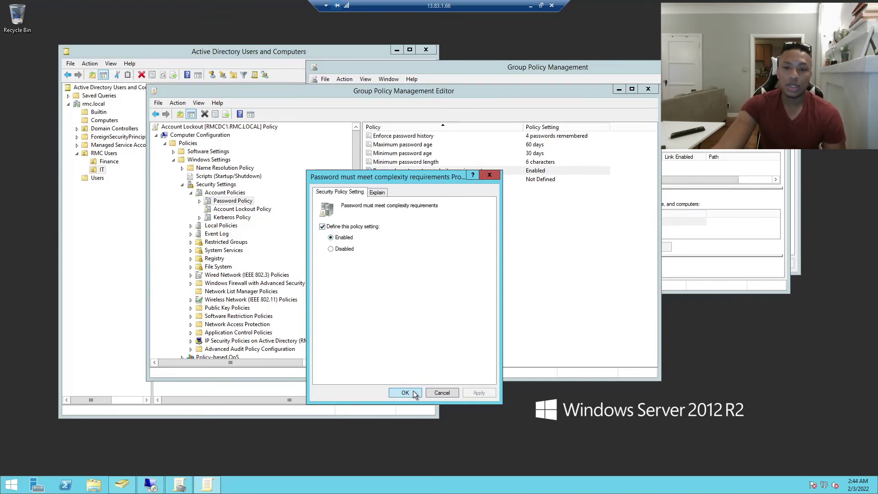
click(415, 392)
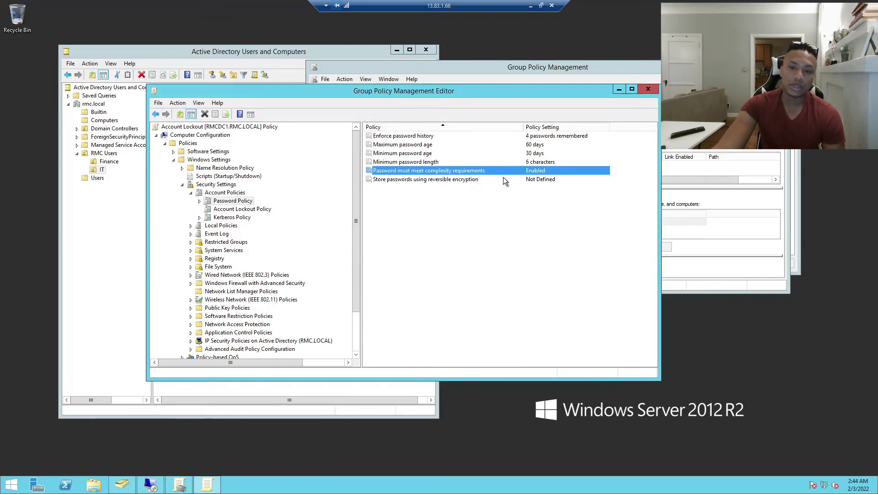
Return password complexity to Not Defined and display the Account Lockout Policy settings
double_click(482, 173)
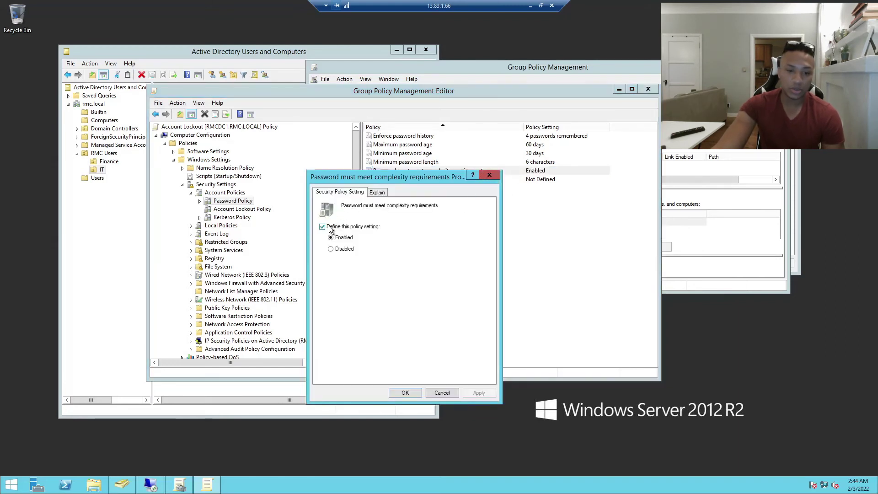
click(330, 249)
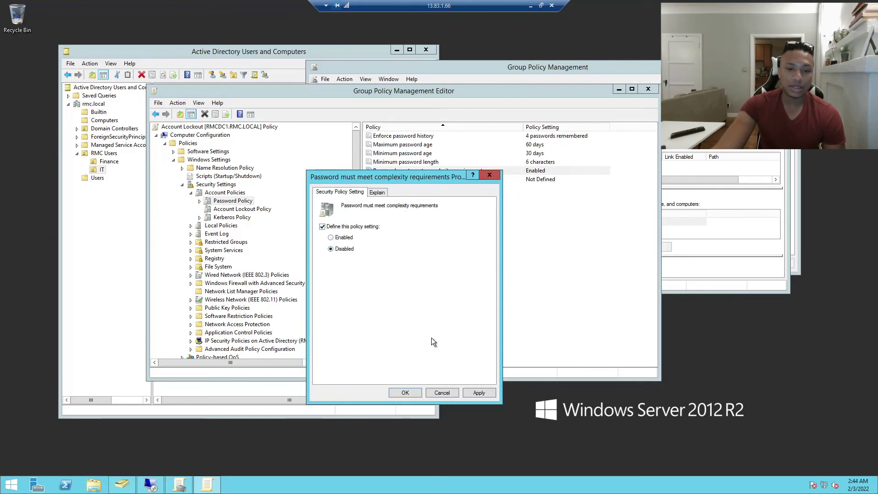
click(342, 228)
click(478, 393)
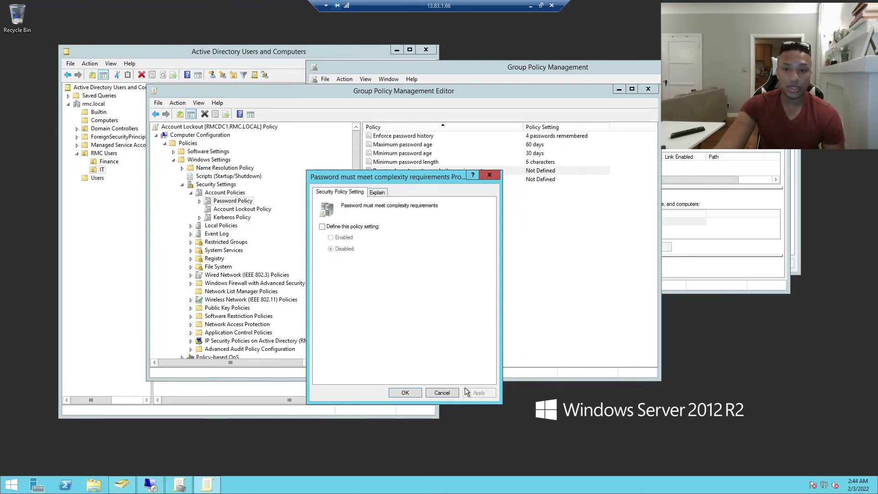
click(405, 392)
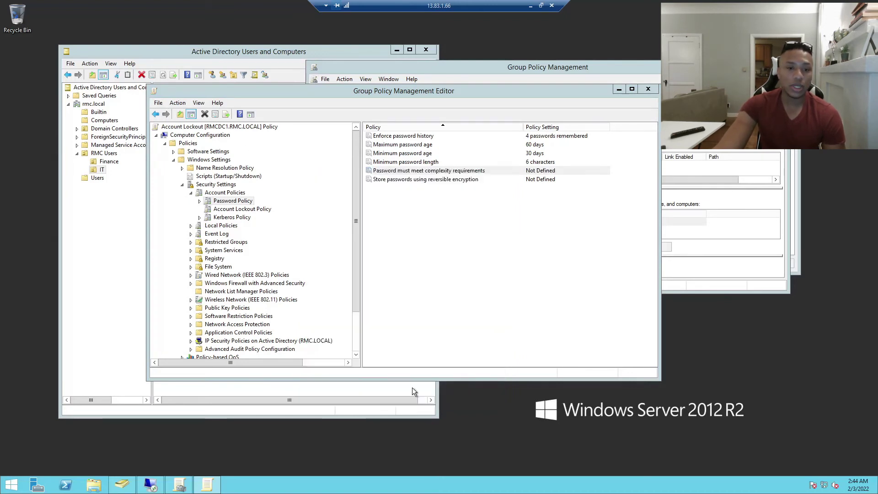
click(233, 209)
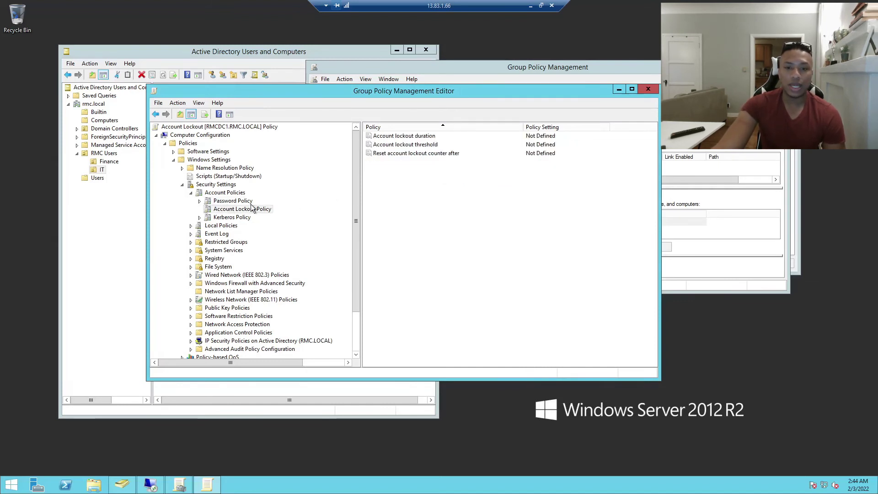
Set lockout duration to 60 minutes with suggested values, and threshold to 3 invalid attempts
double_click(421, 136)
click(334, 228)
drag(344, 247, 307, 250)
text(60)
click(484, 392)
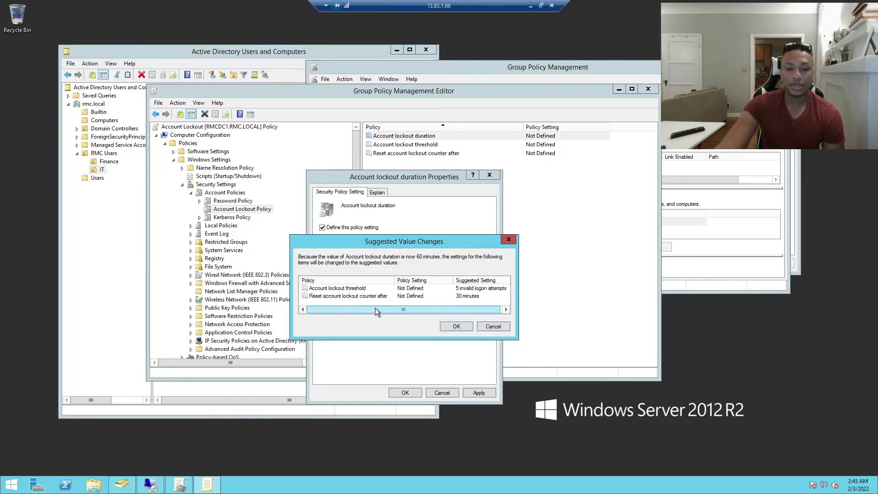
click(461, 327)
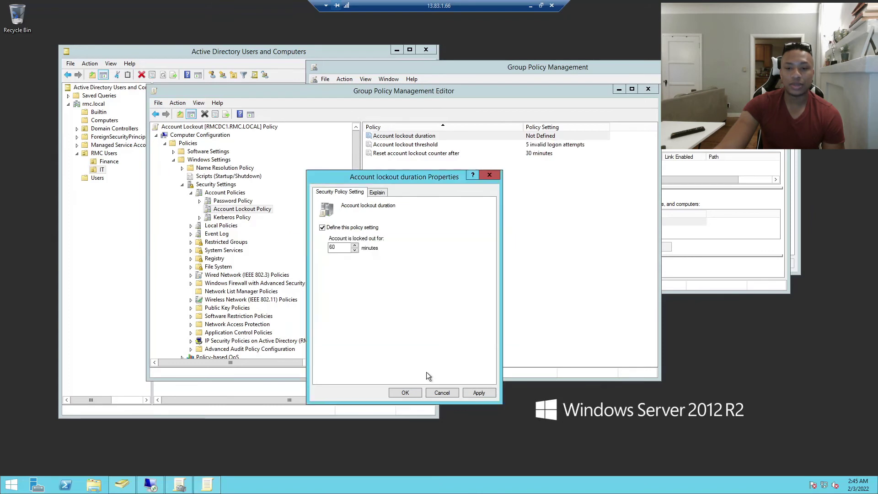
click(408, 392)
double_click(516, 145)
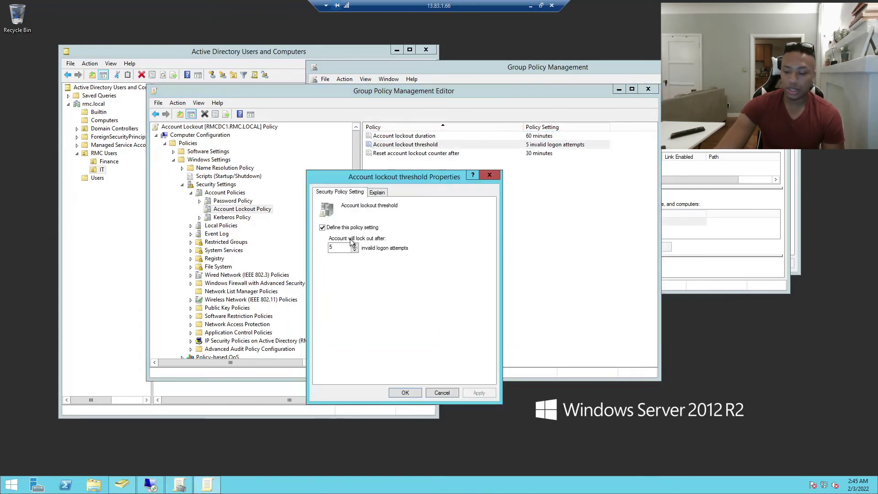
text(3)
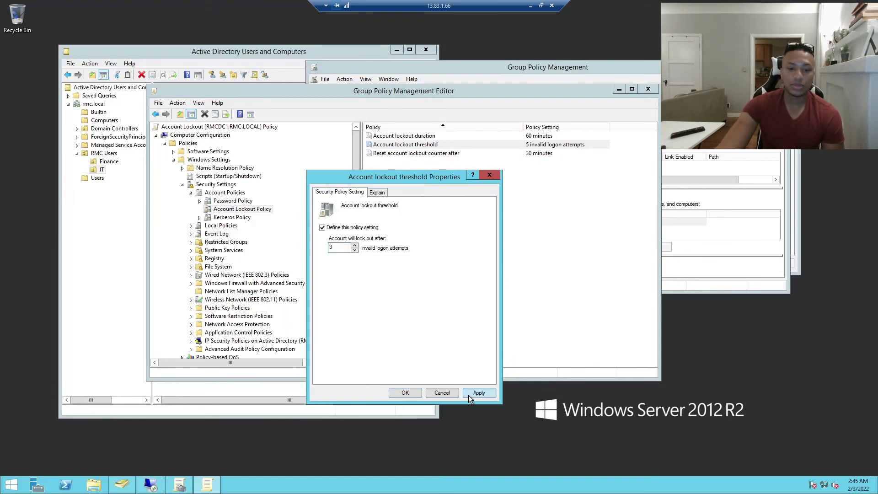
click(409, 394)
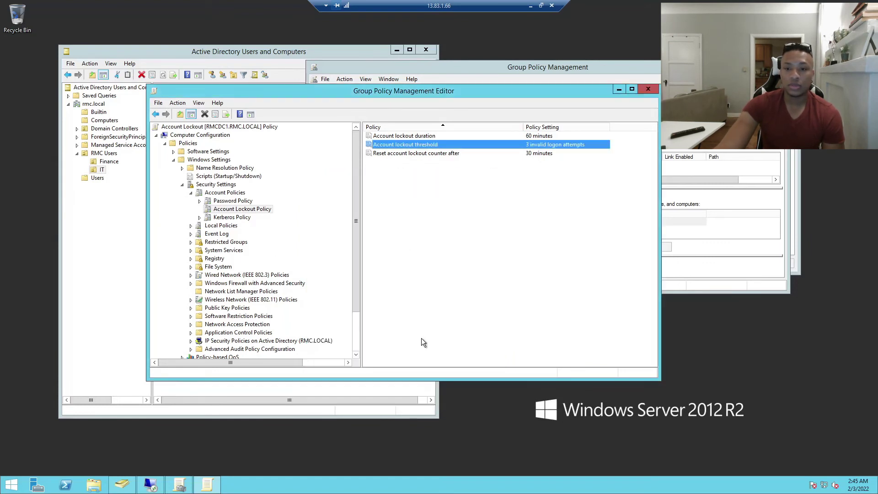
Change the reset lockout counter to 90 minutes, accepting the suggested related values
double_click(430, 154)
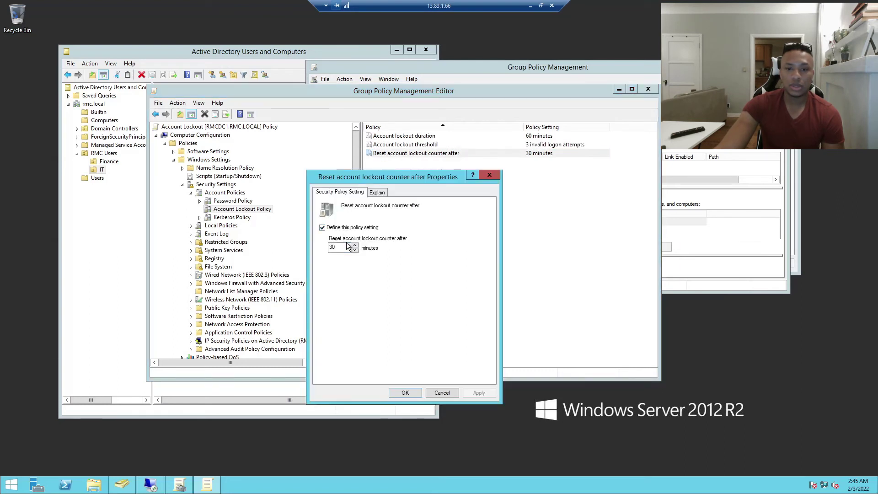
drag(348, 245, 306, 240)
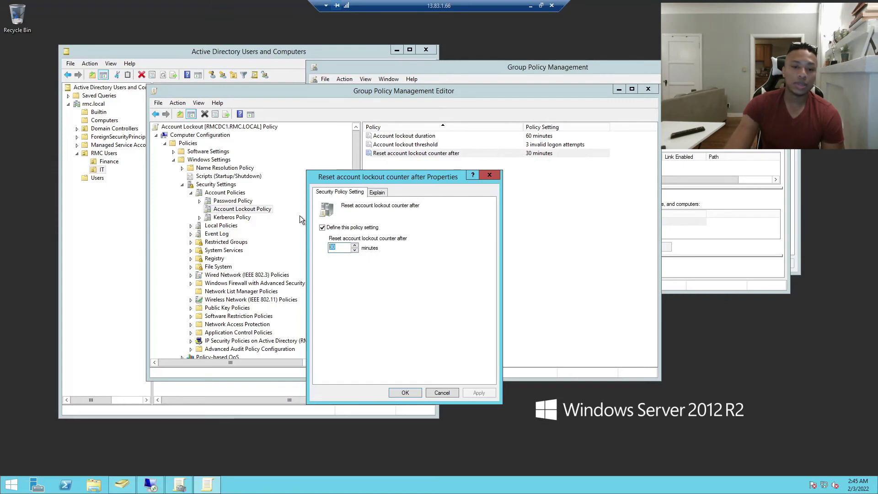
text(90)
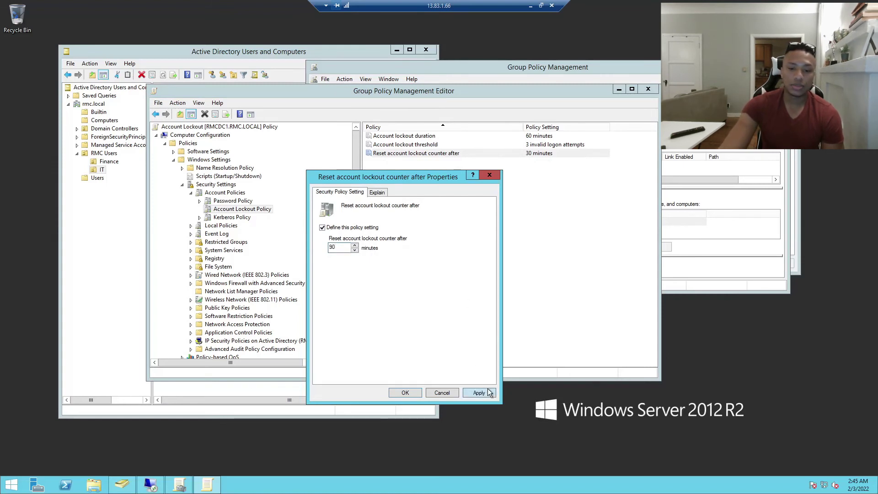
click(479, 393)
click(456, 326)
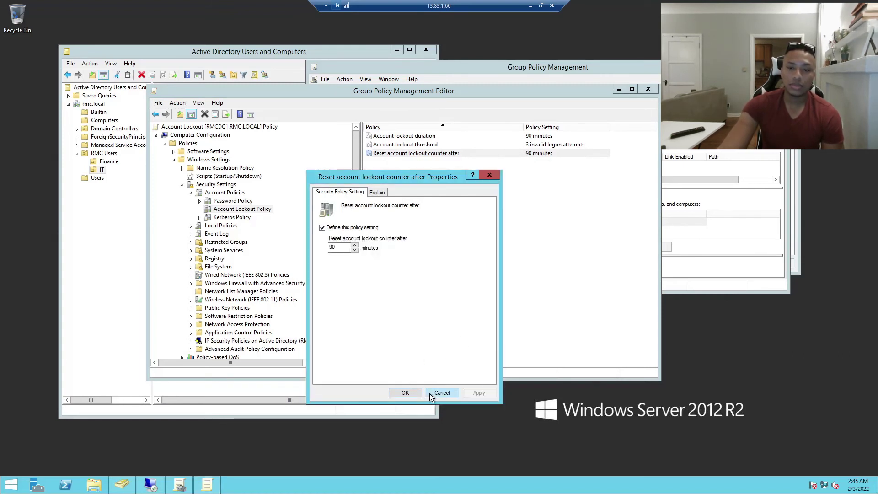
click(411, 392)
Re-enter a 60-minute lockout duration, accept the matching reset counter, and close the editor
double_click(402, 136)
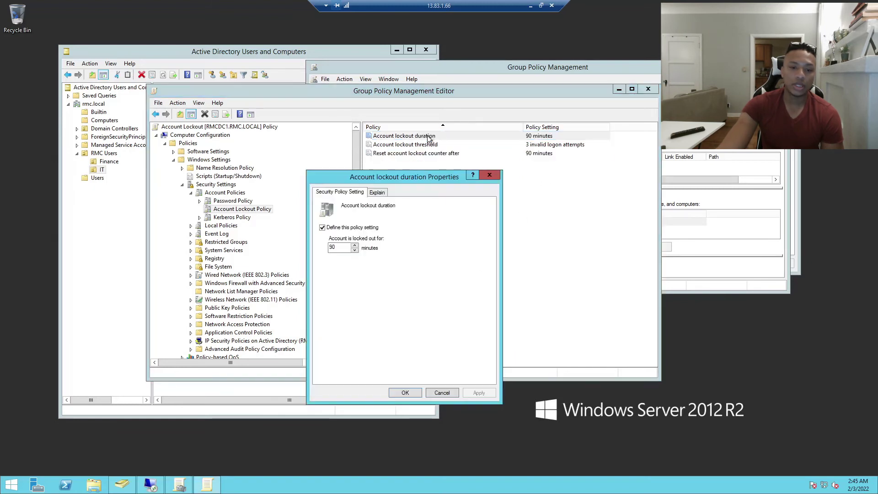
text(60)
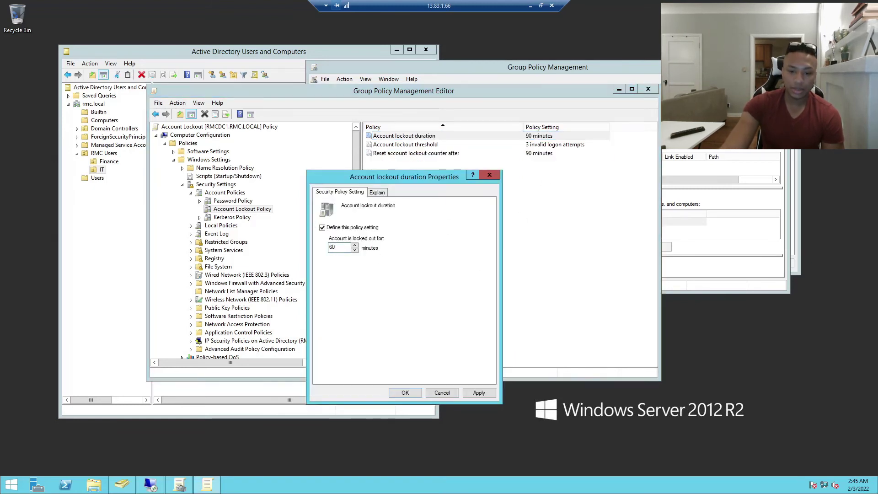
click(479, 392)
click(456, 326)
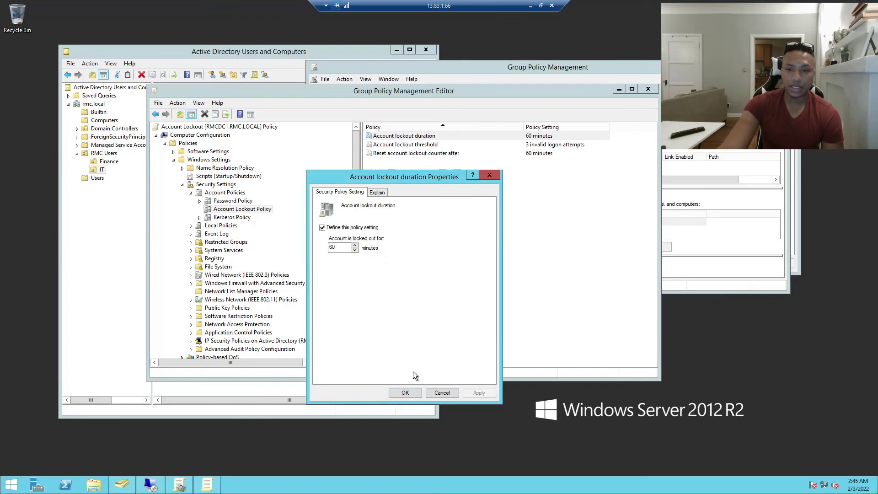
click(405, 392)
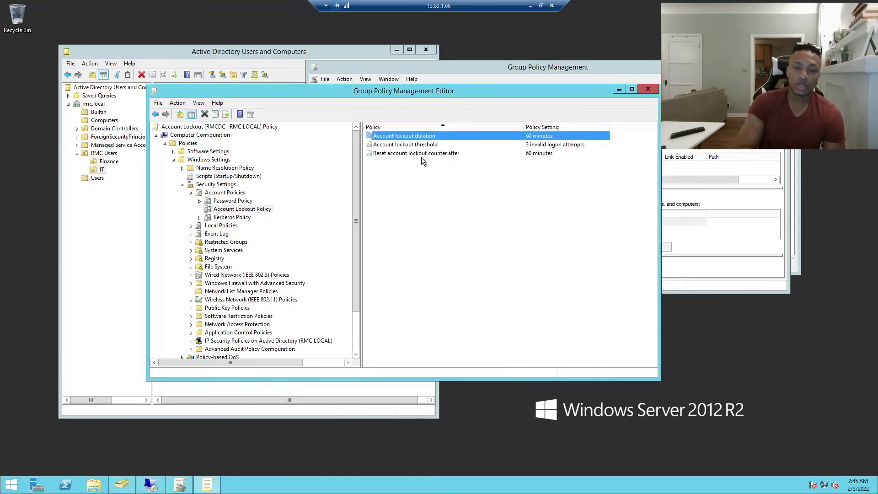
drag(429, 92, 529, 78)
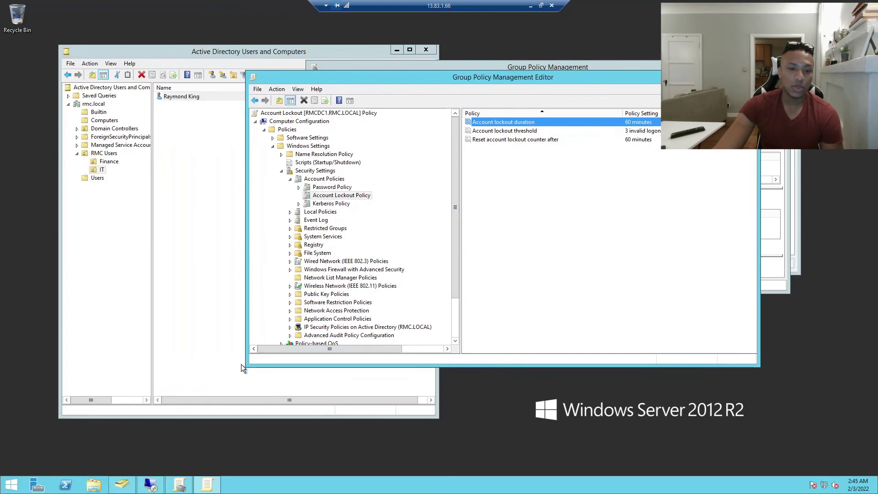
drag(247, 365, 93, 398)
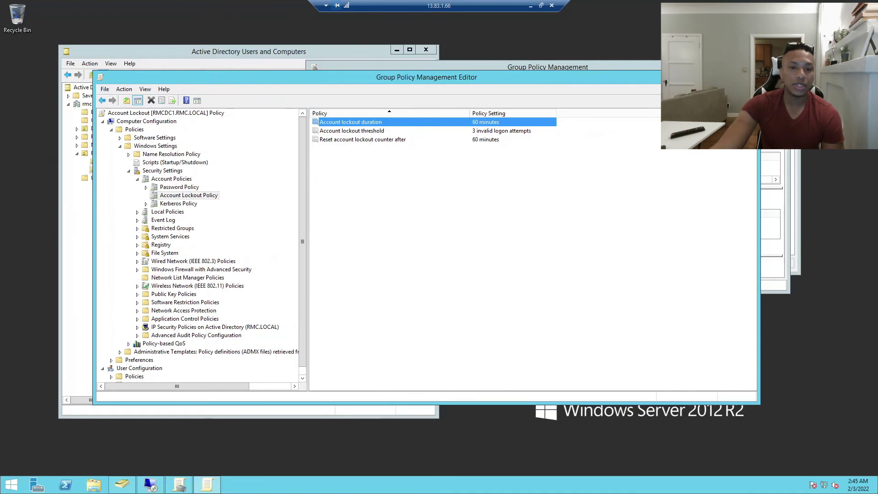
click(747, 75)
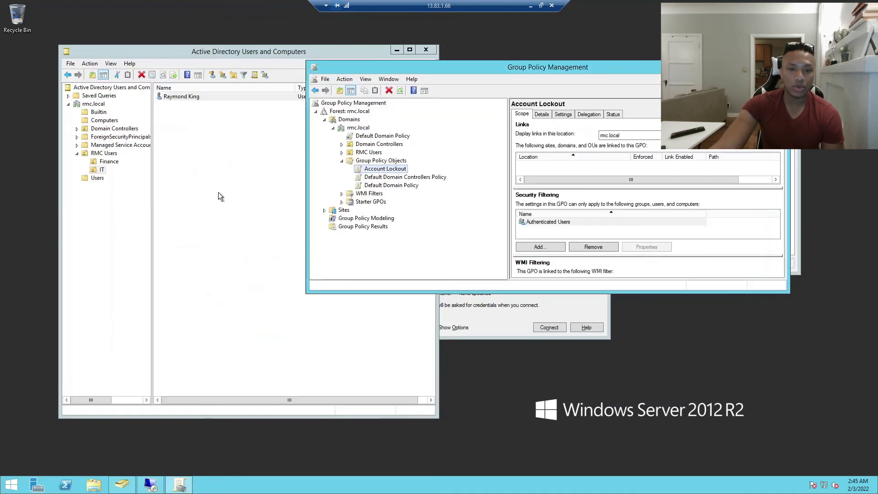
Link the existing Account Lockout GPO to the rmc.local domain
click(361, 128)
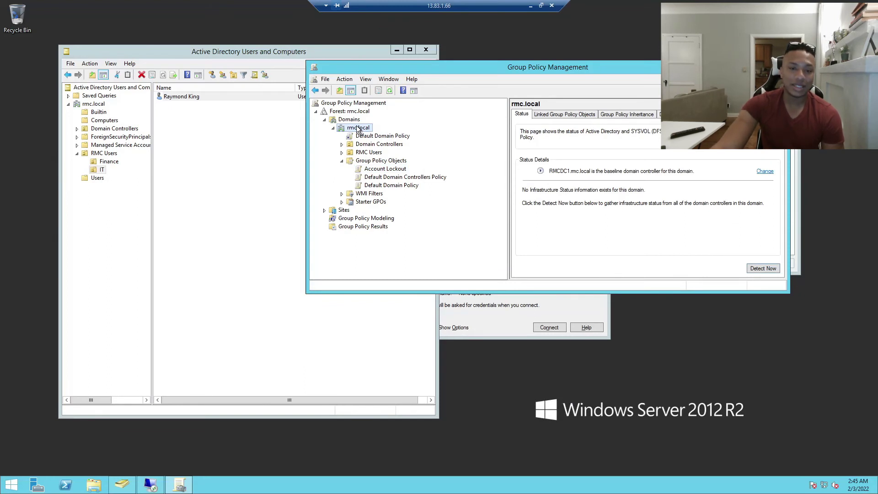
right_click(358, 129)
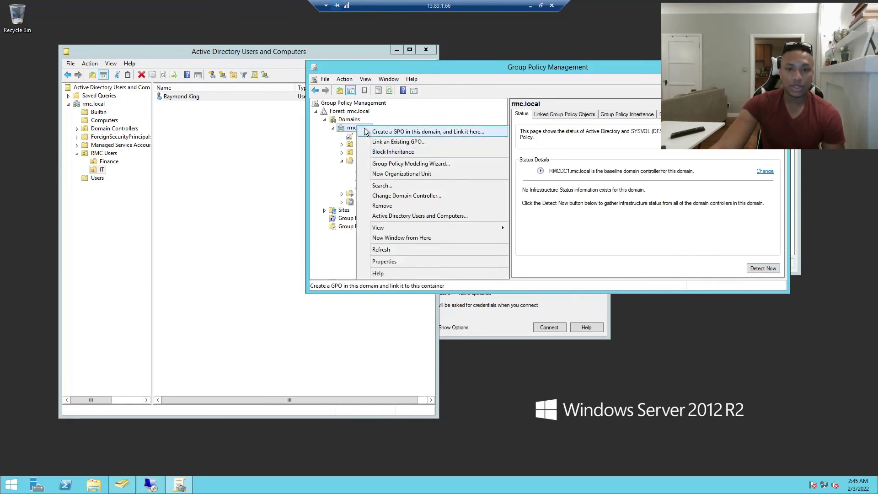
click(391, 142)
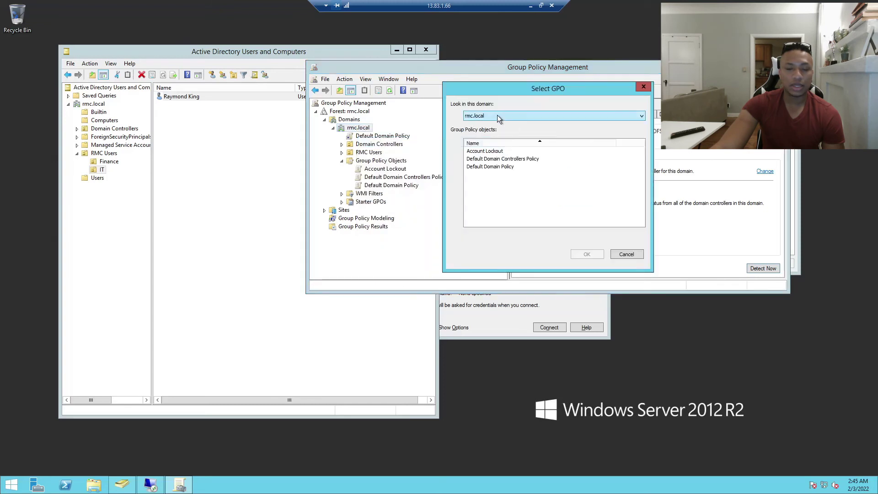
click(485, 151)
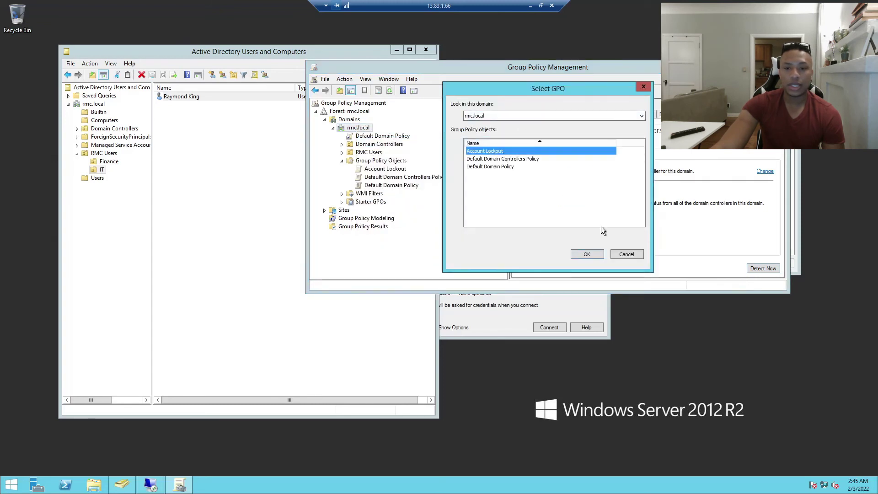
click(590, 254)
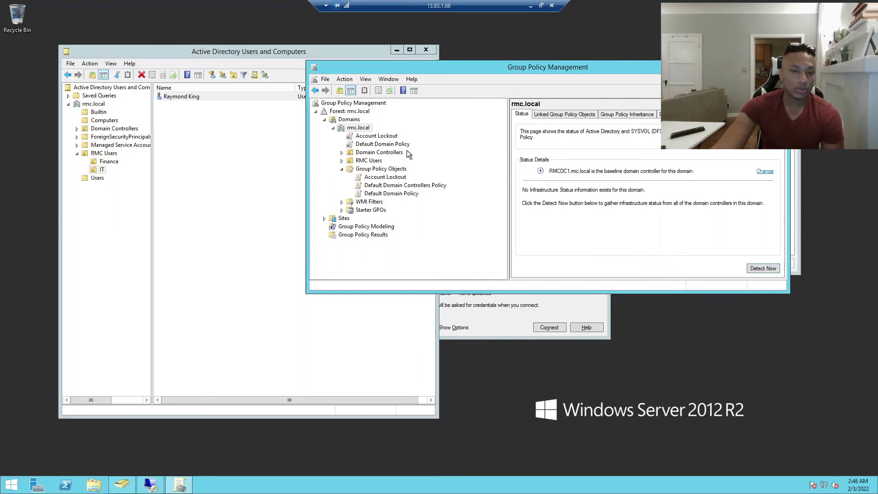
Bring the Windows 10 session full screen and close the local users and groups window
click(541, 6)
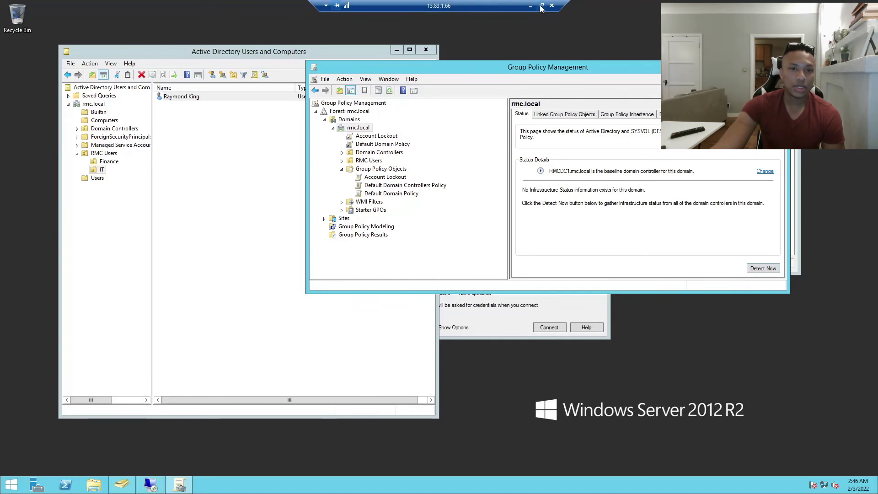
drag(281, 11, 516, 12)
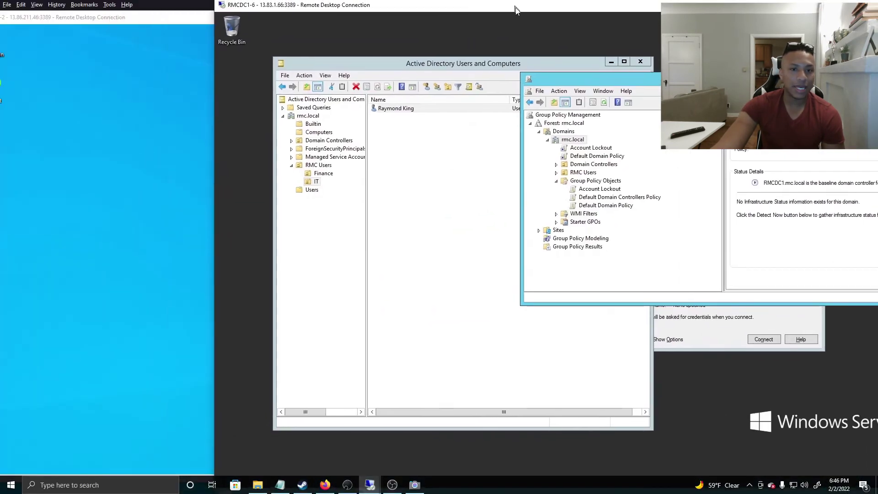
click(139, 19)
drag(140, 19, 255, 14)
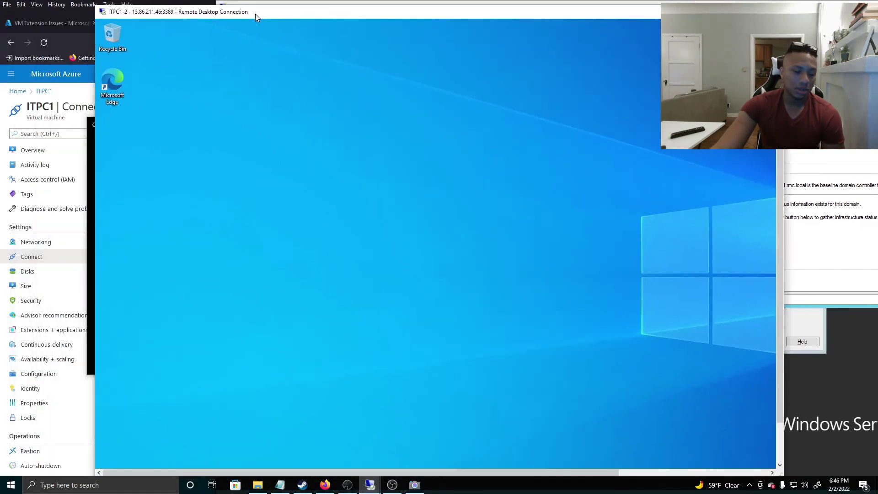
double_click(255, 14)
click(71, 483)
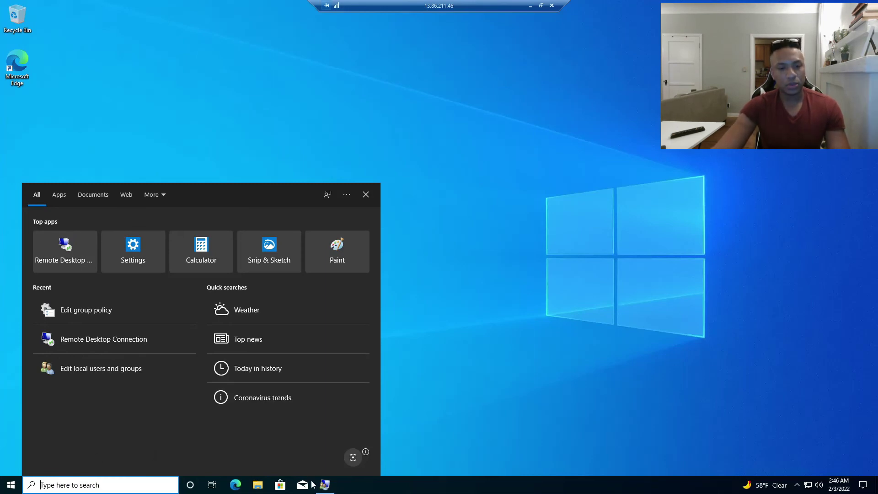
click(100, 368)
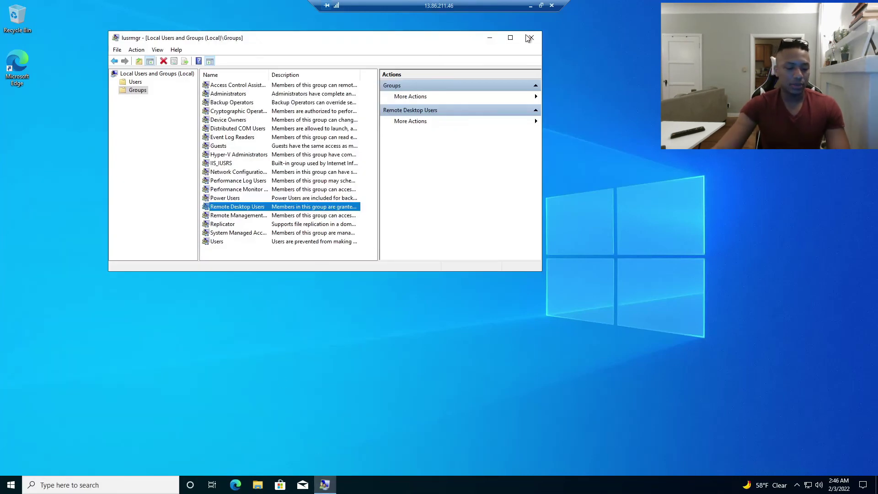
click(531, 38)
Launch Remote Desktop Connection and connect to 13.83.1.66
click(105, 484)
text(rem)
click(208, 305)
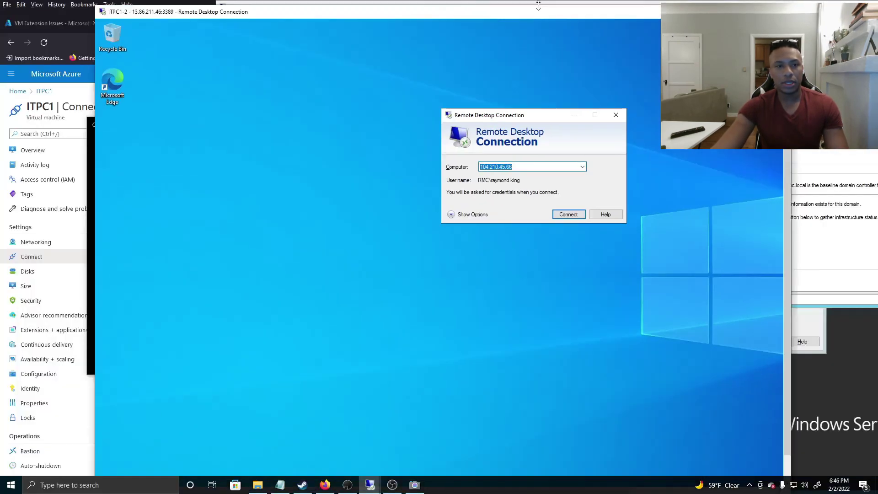
click(541, 6)
drag(517, 15, 442, 47)
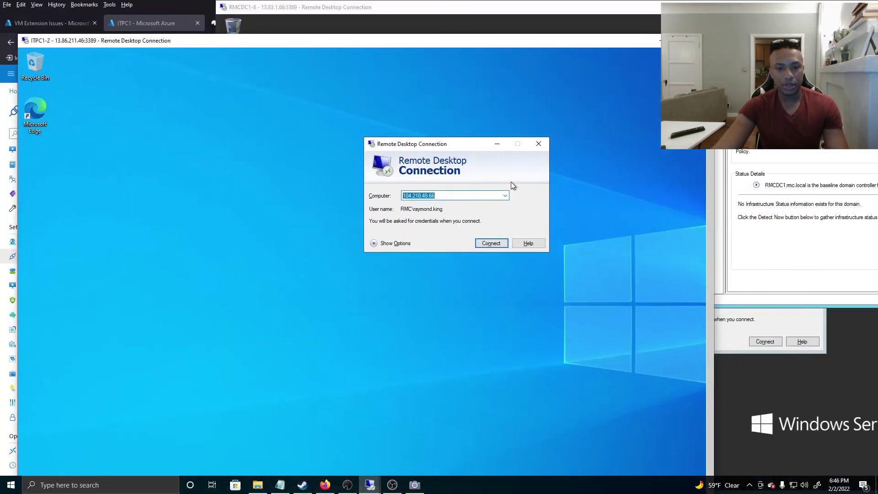
click(505, 196)
click(484, 197)
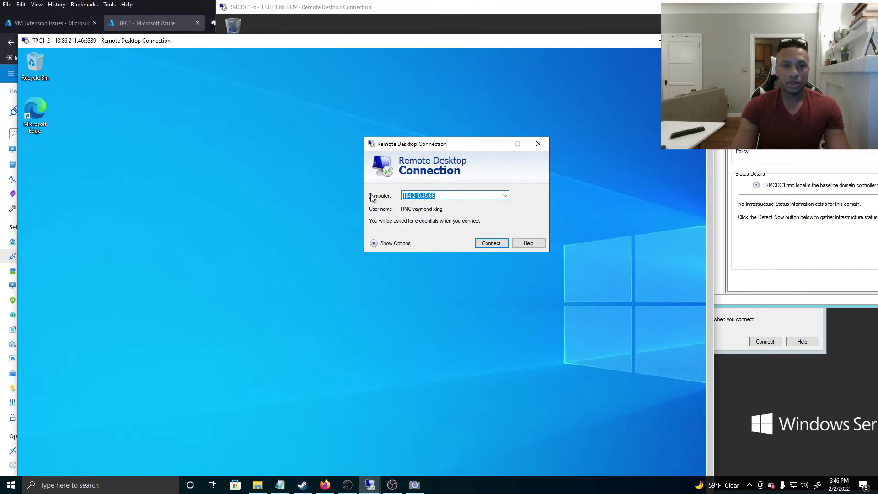
text(13)
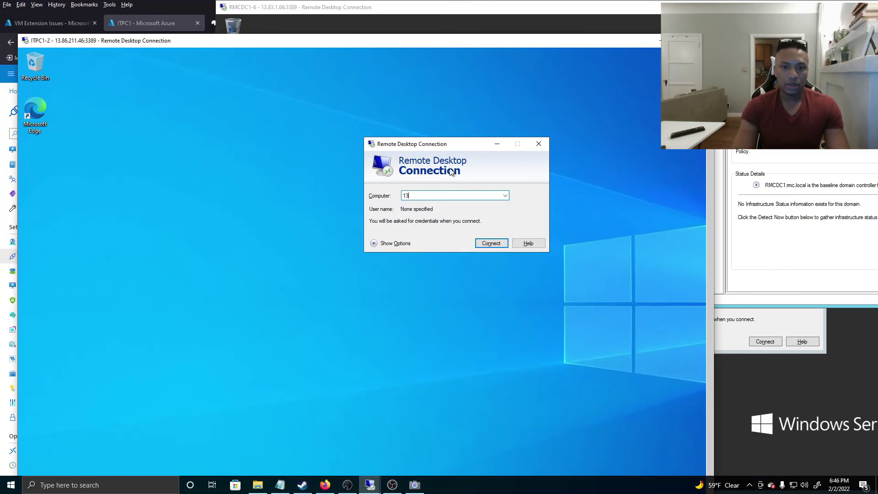
text(.83.1.66)
key(Return)
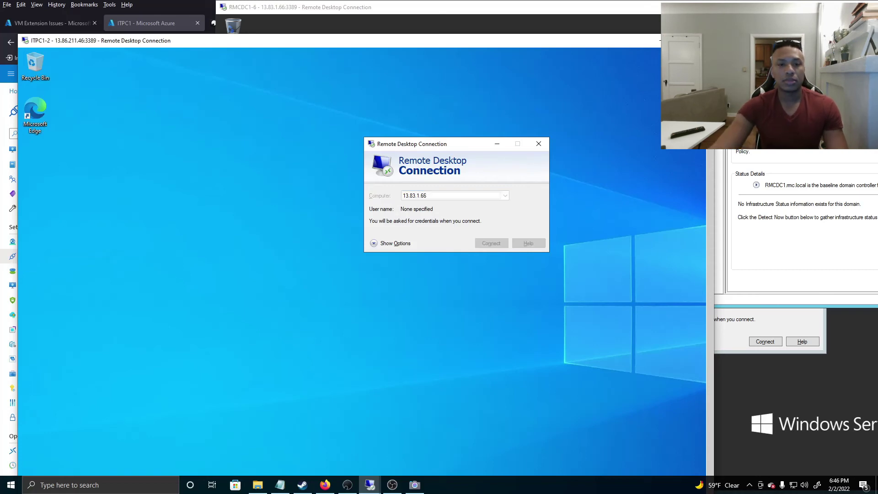
drag(397, 43, 424, 10)
Switch the credentials prompt to a different account and sign in as the test domain user
text(••••••••)
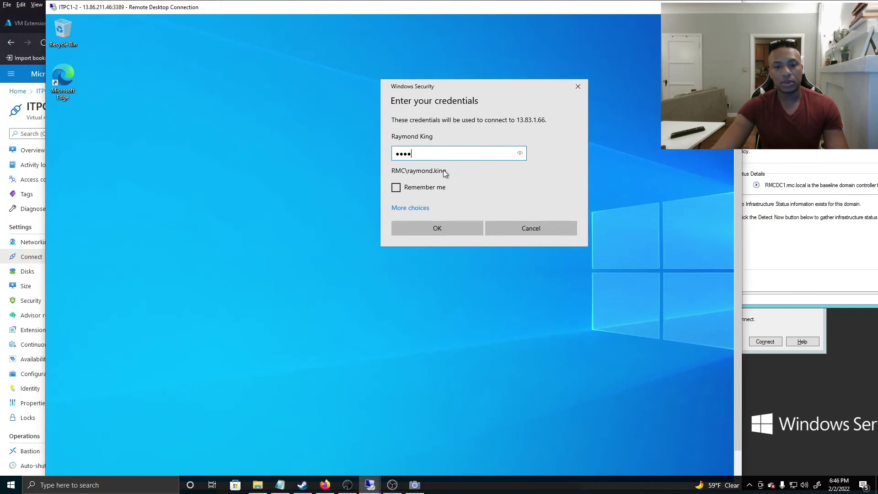
drag(430, 154, 376, 209)
click(406, 208)
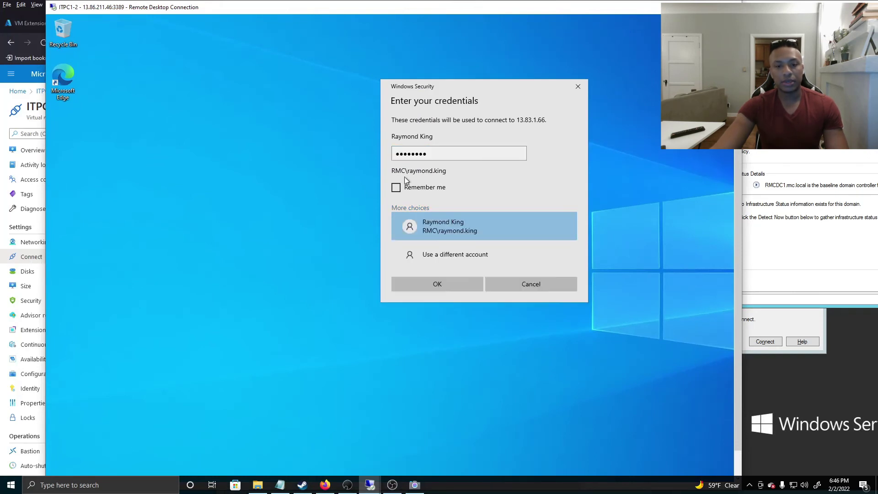
click(445, 253)
text(bob)
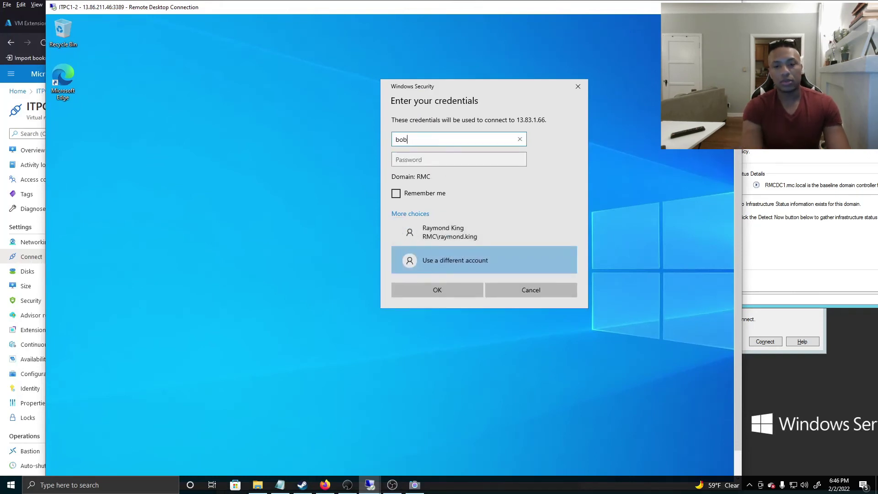
text(by.bob)
key(Tab)
text(********)
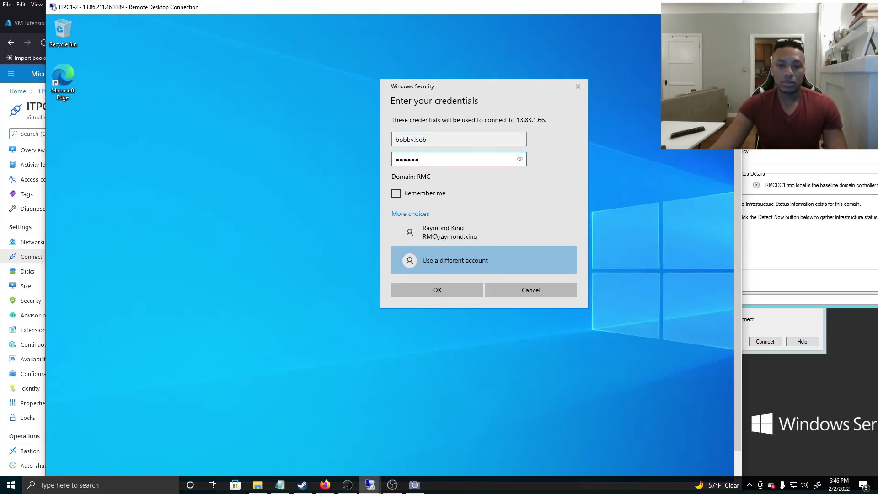
key(Return)
Submit three wrong passwords until the account-locked error appears, then move it aside
text(**********)
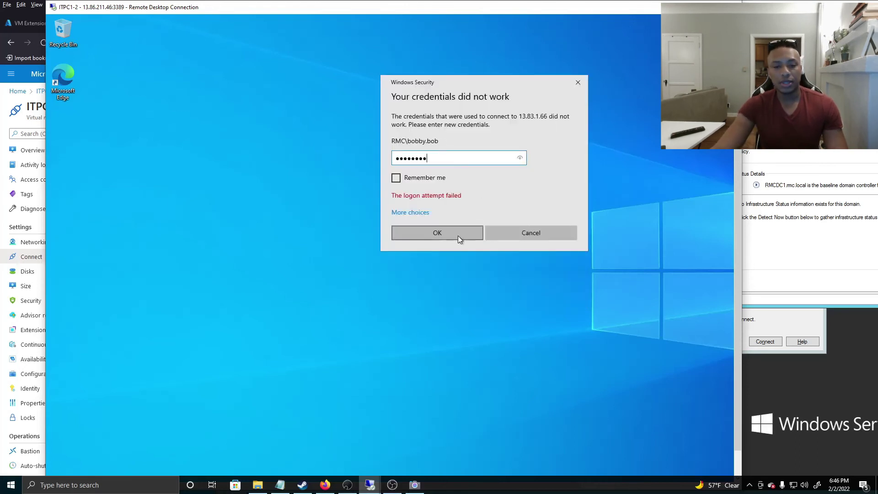
click(457, 234)
text(*******)
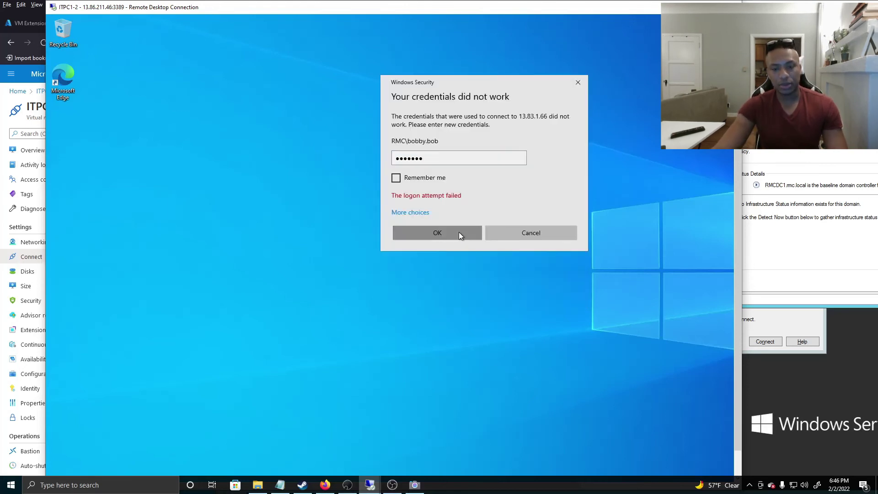
click(459, 235)
text(******)
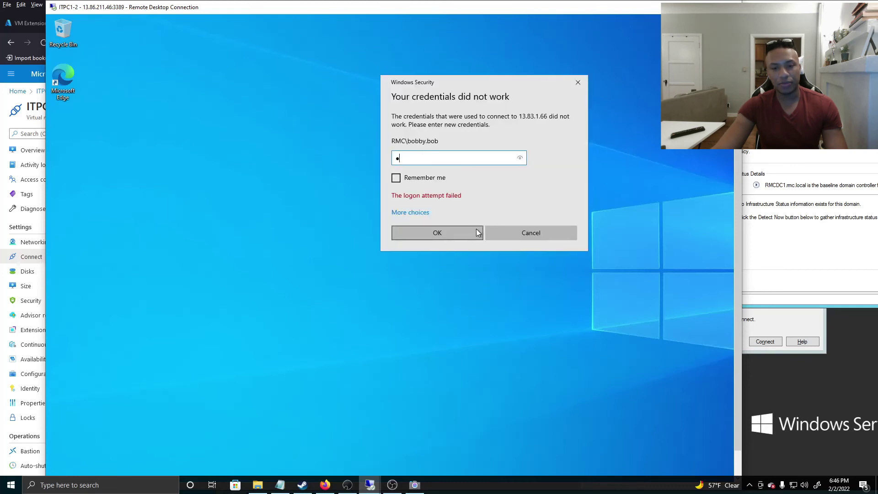
click(471, 230)
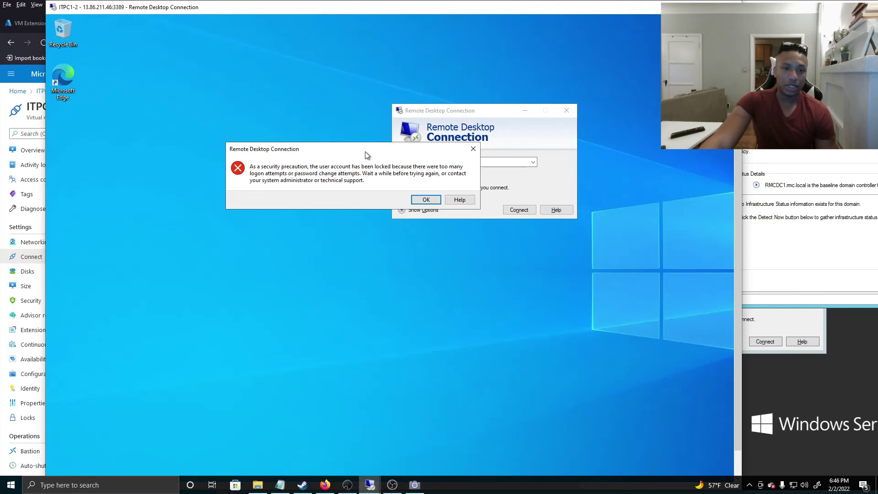
drag(365, 154, 299, 102)
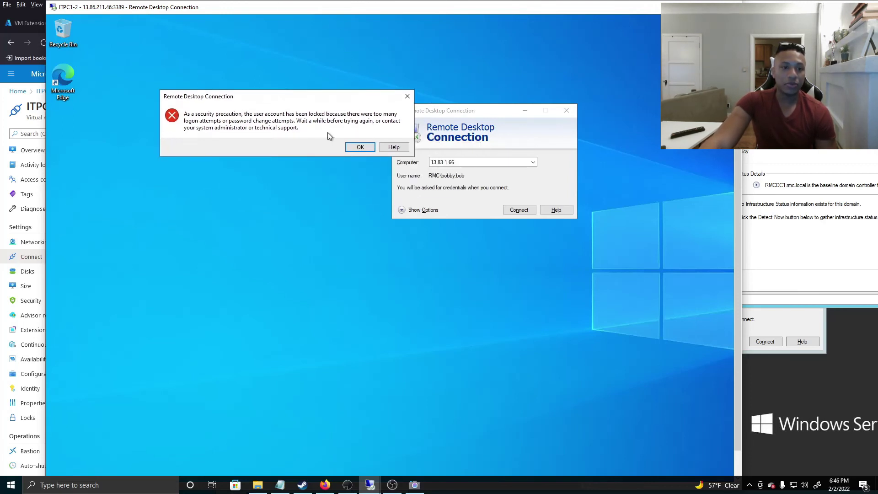
drag(319, 11, 270, 29)
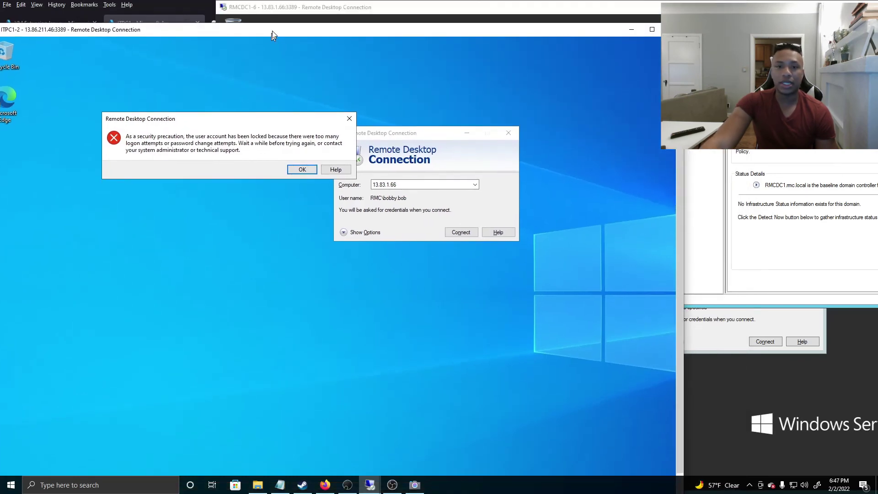
In RMC Users > Finance, open the test user's Account tab showing the locked-out status
drag(512, 37, 483, 54)
drag(577, 10, 469, 18)
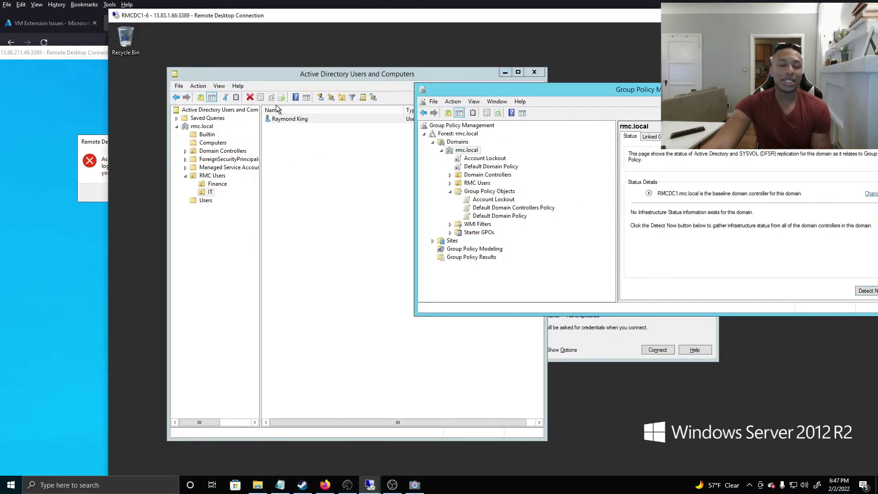
click(216, 184)
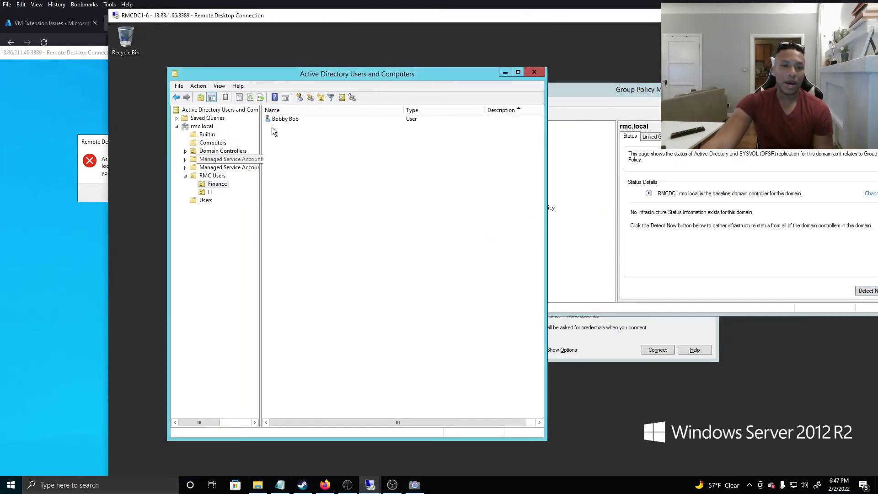
double_click(284, 119)
click(265, 206)
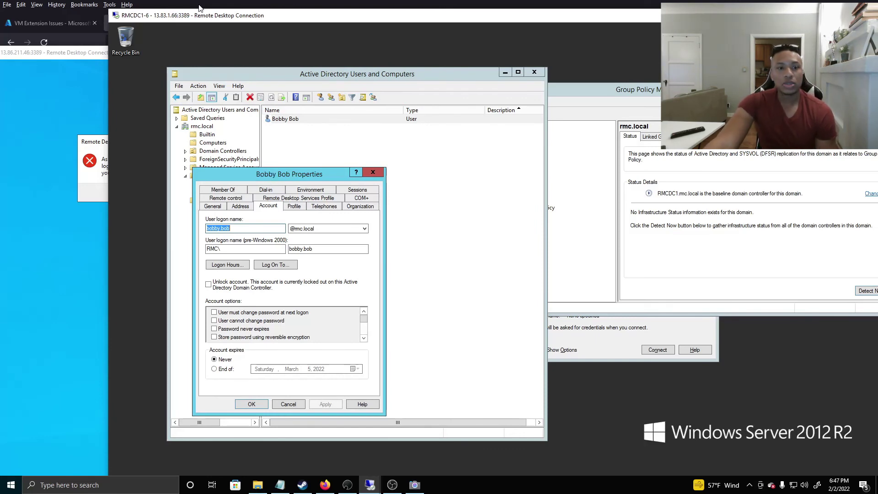
drag(206, 16, 220, 61)
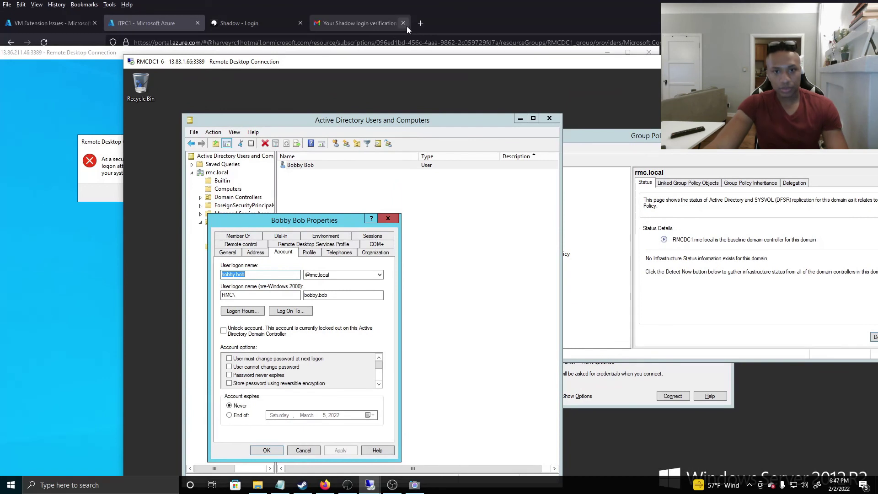
Start a new Jira issue with a summary and description saying the test user is locked out again
click(403, 24)
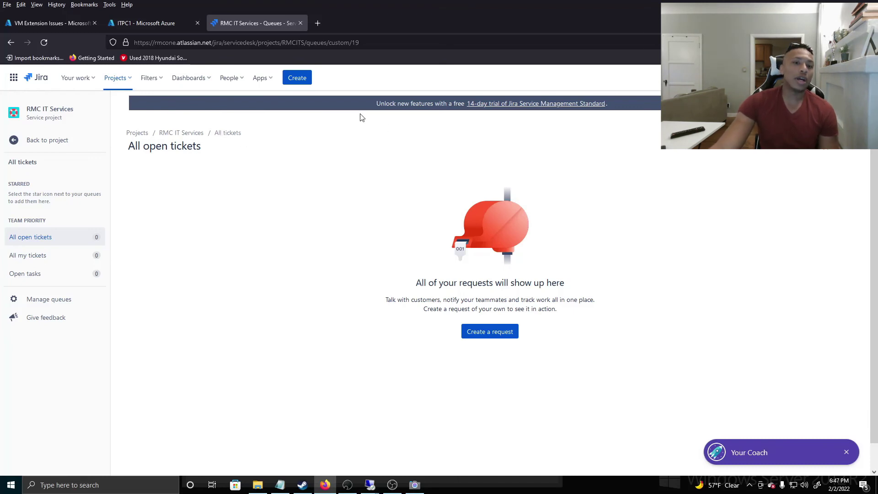
click(300, 80)
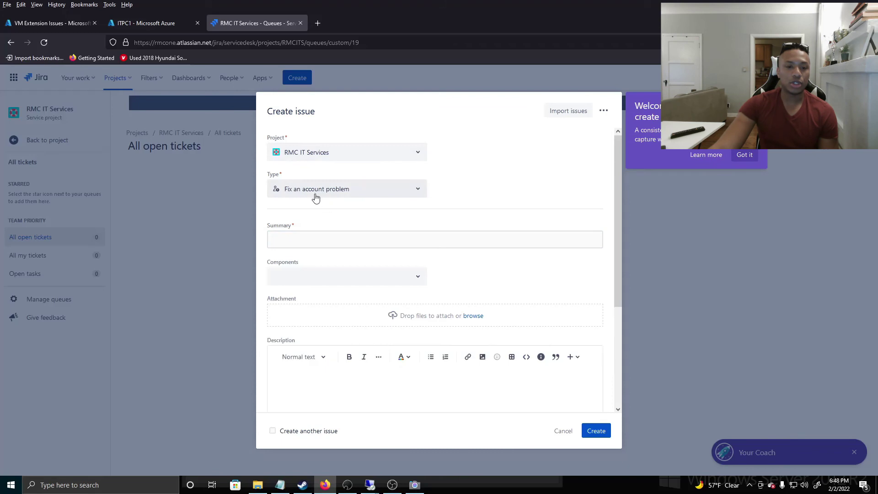
click(361, 235)
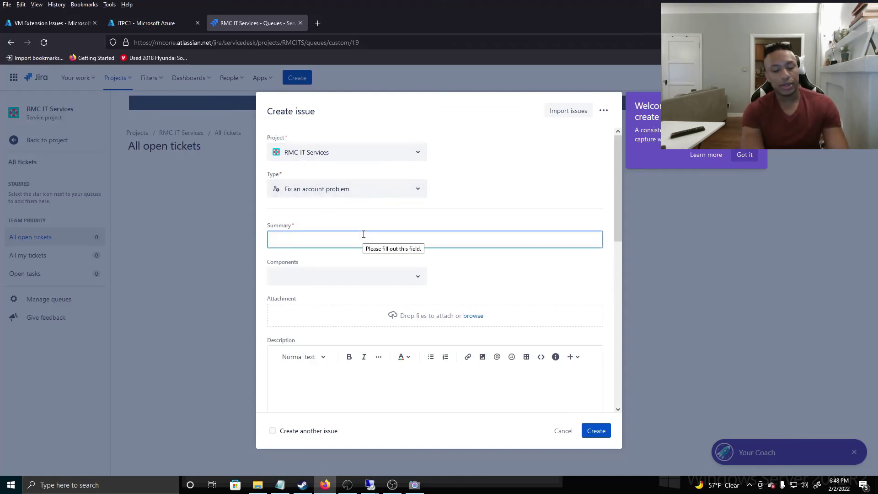
text(Bobby Bob got locked out again)
key(Tab)
key(Tab)
key(Tab)
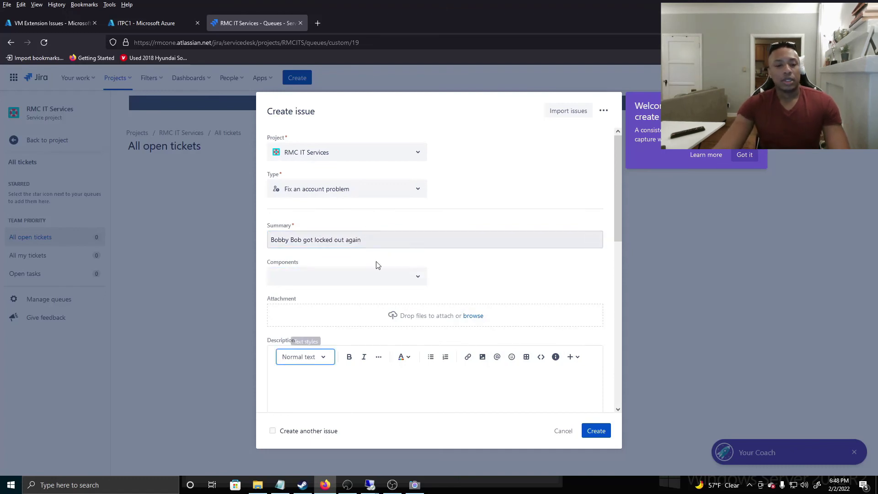
scroll(373, 261, down, 4)
scroll(366, 263, up, 2)
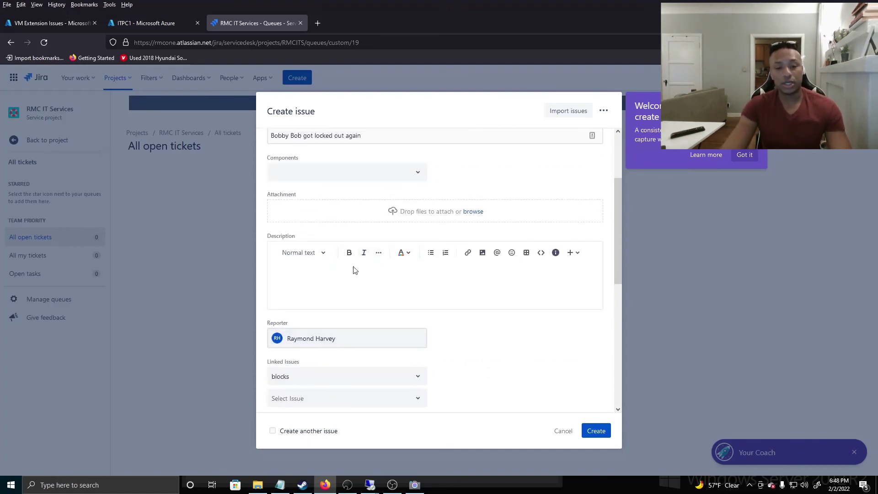
click(355, 277)
text(Bobby)
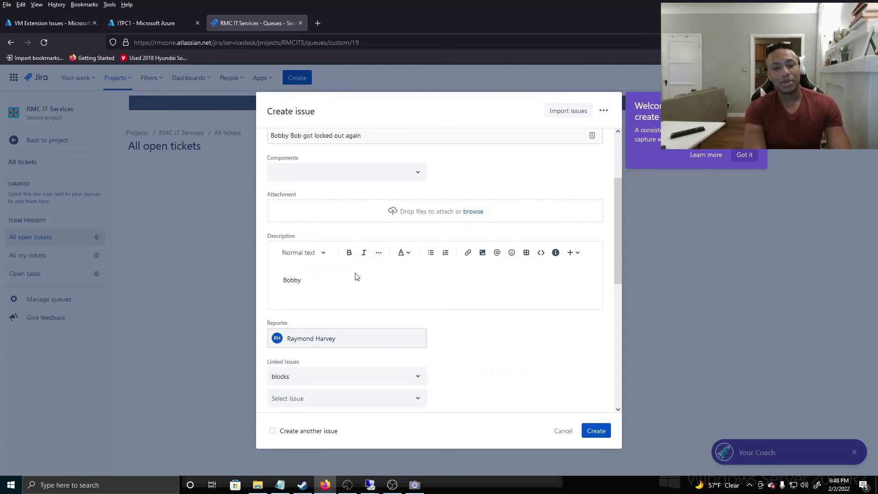
text( Bob is again locked)
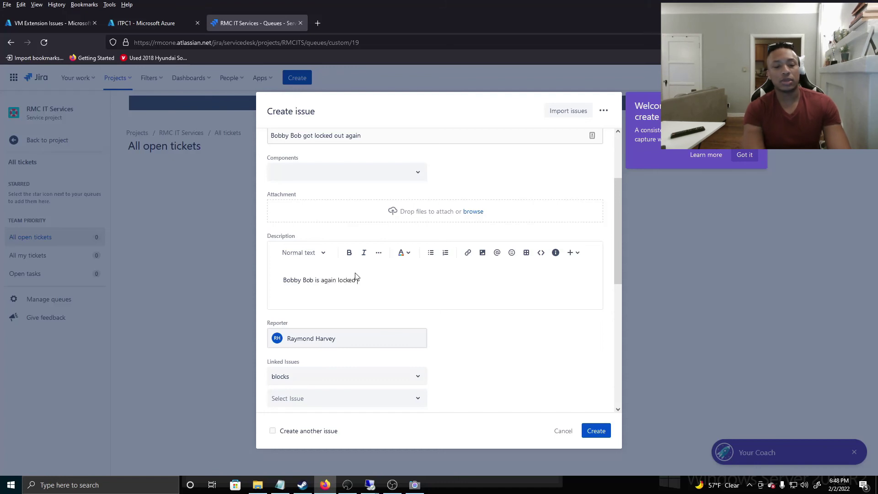
Set the priority to Highest, leave labels empty, and create the ticket
scroll(432, 224, down, 3)
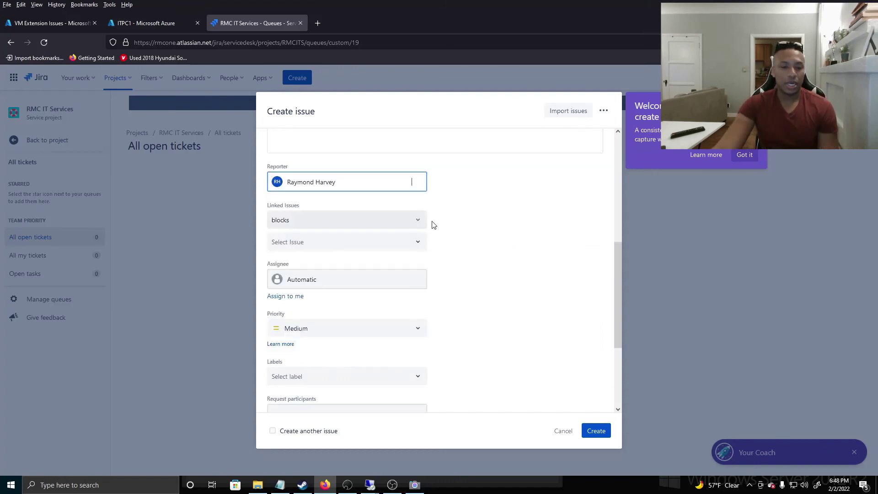
scroll(343, 281, down, 2)
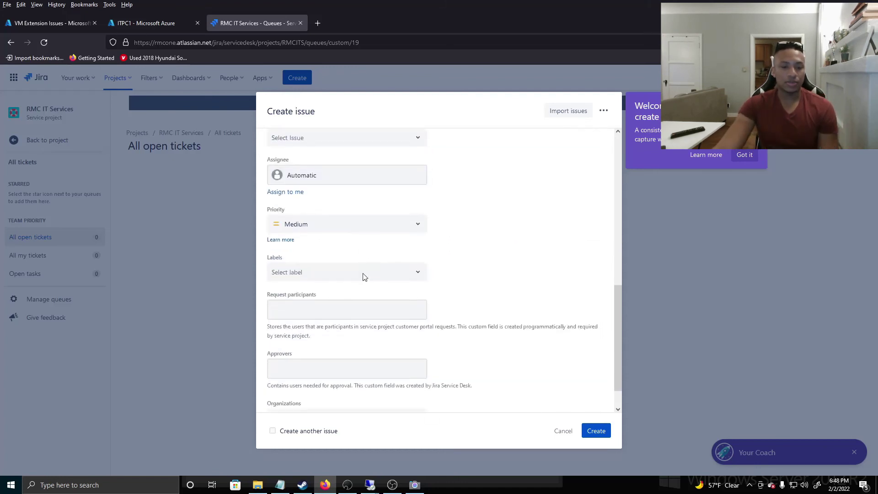
click(382, 223)
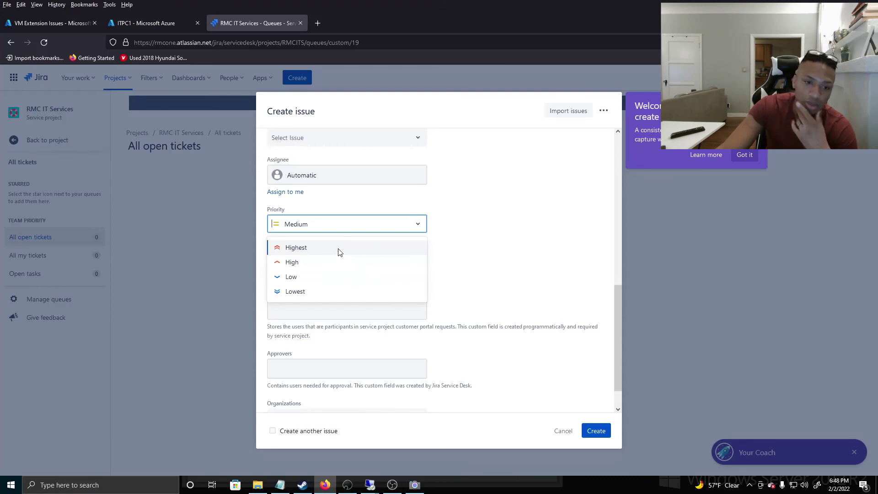
click(339, 248)
click(373, 274)
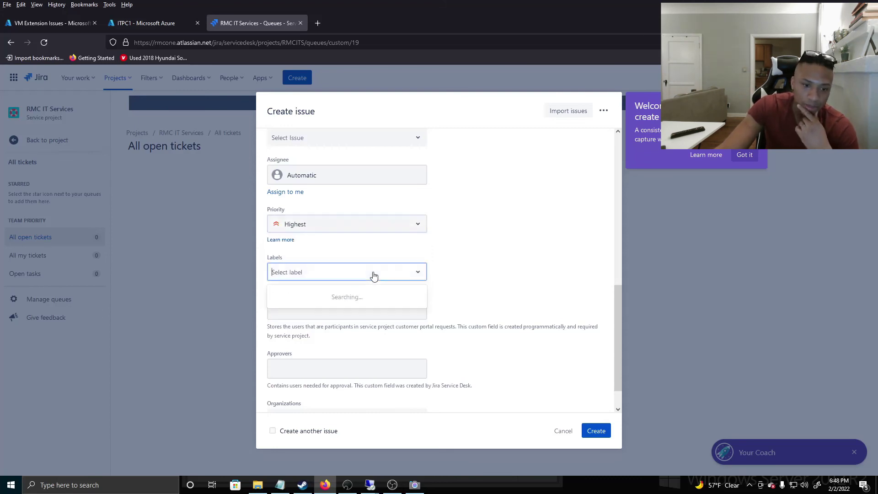
click(450, 278)
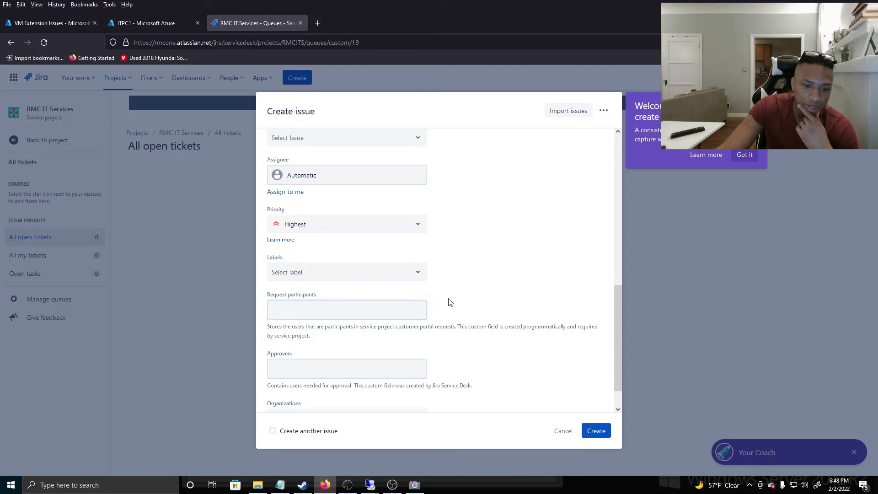
scroll(372, 298, down, 1)
click(594, 427)
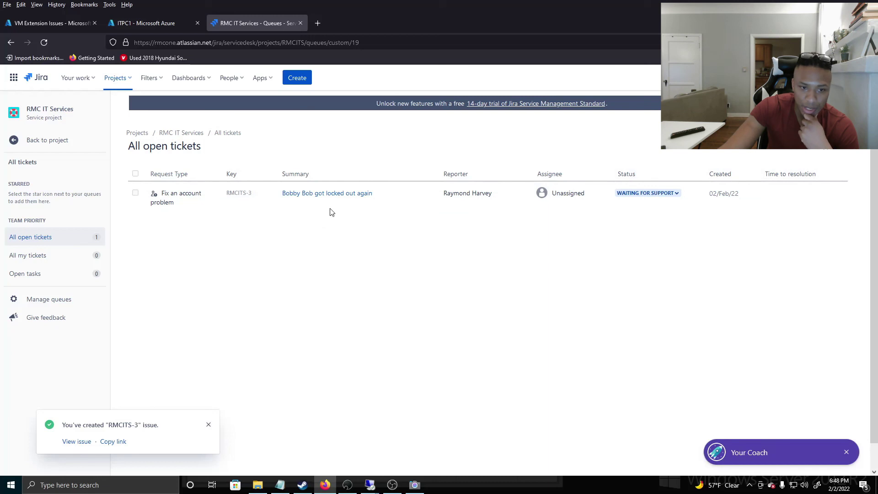
Open ticket RMCITS-3 and assign it to the current agent
click(307, 196)
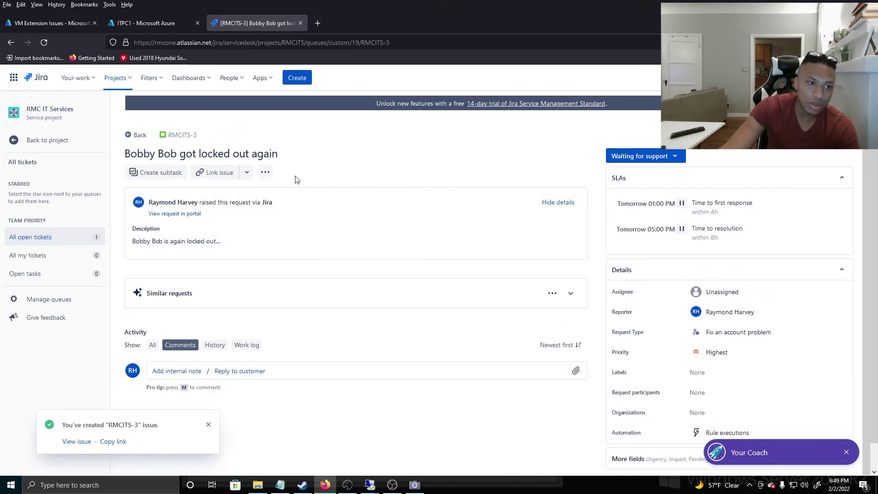
click(763, 270)
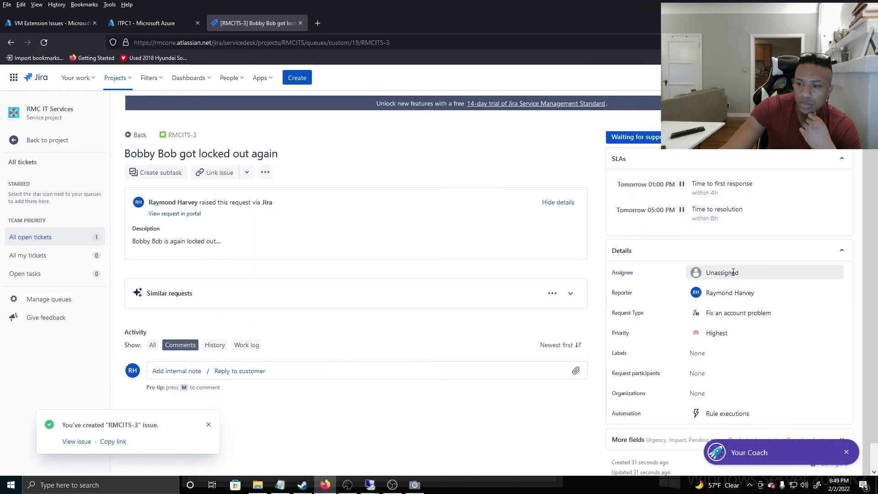
click(732, 295)
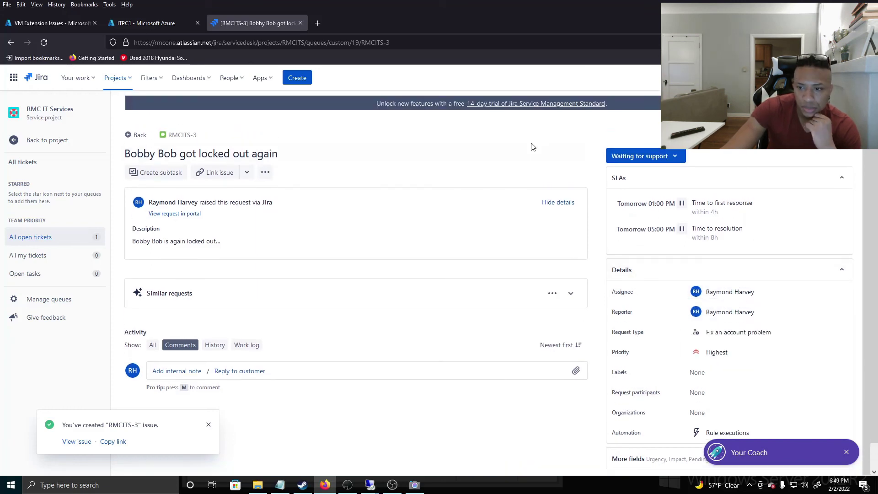
Move RMCITS-3 to In Progress and dismiss the issue-created notice
click(654, 156)
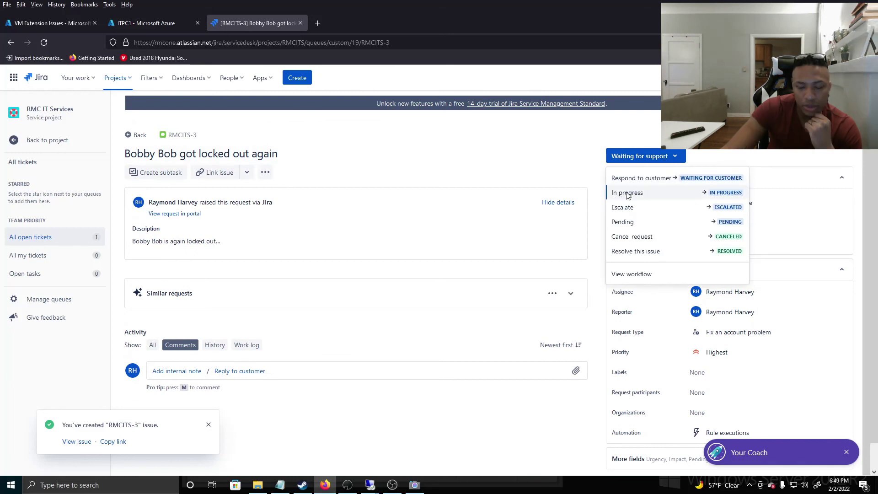
click(628, 192)
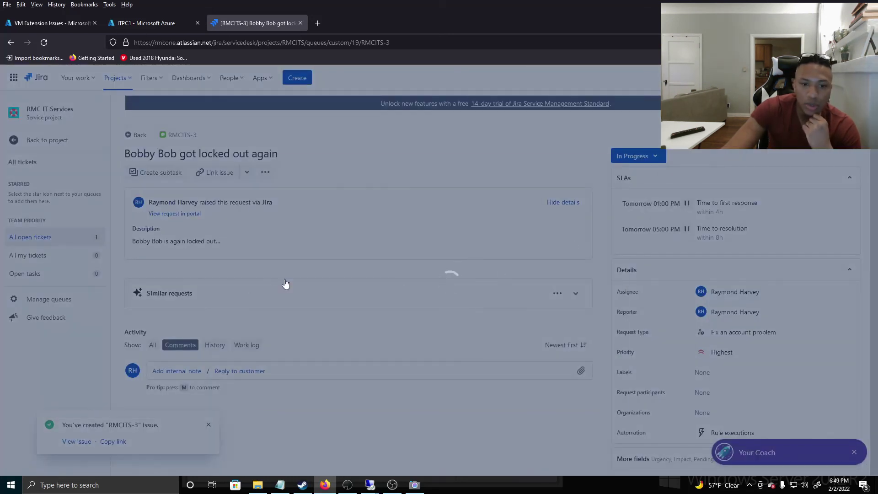
click(556, 390)
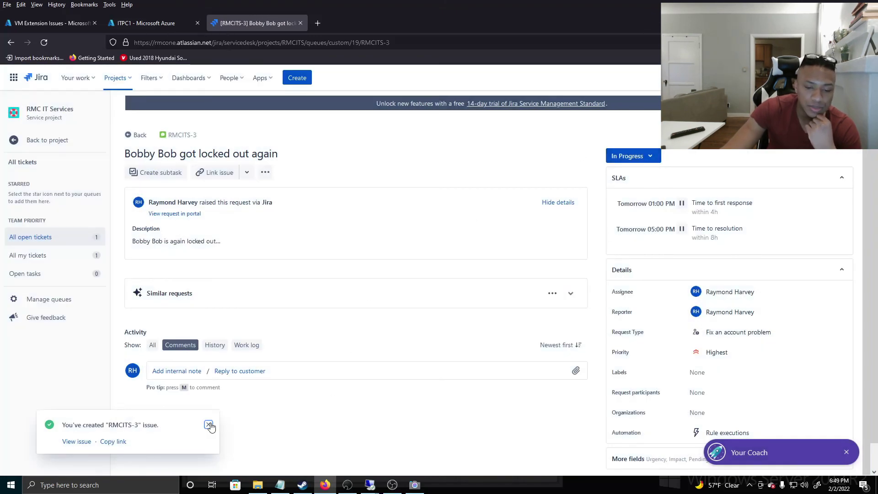
click(209, 425)
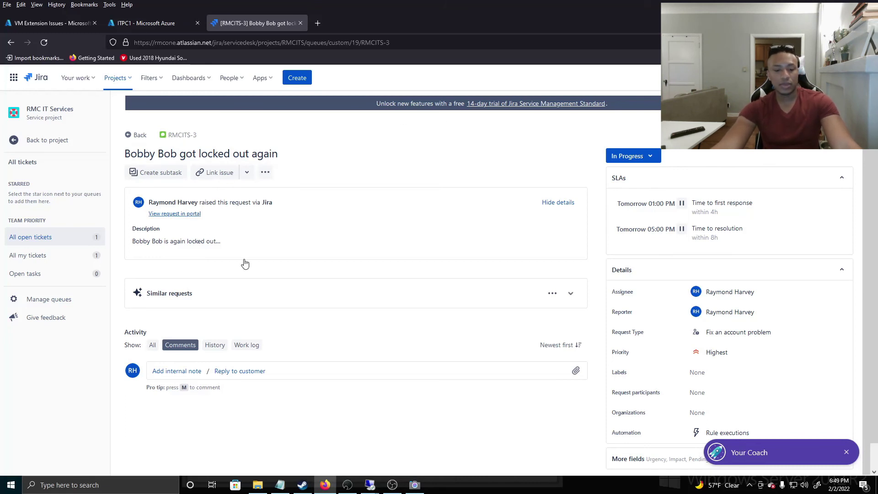
mouse_move(376, 488)
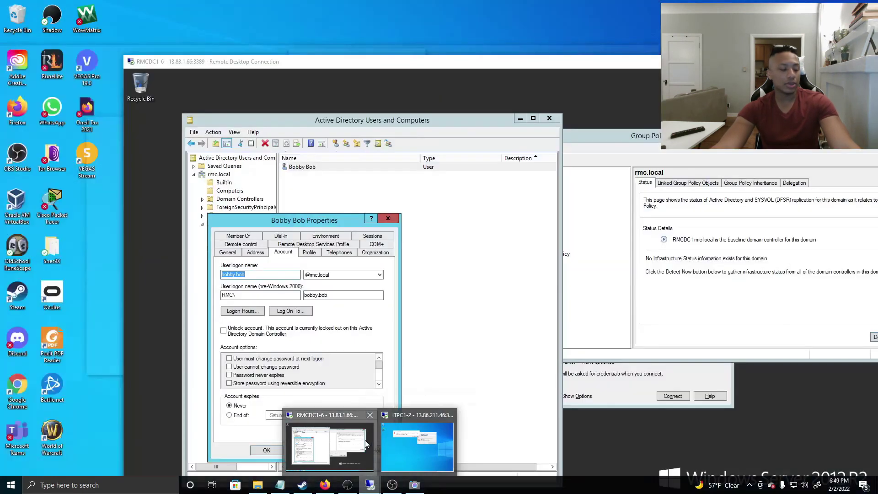
Tick Unlock account on the Finance test user's Account tab, then apply and save
click(365, 441)
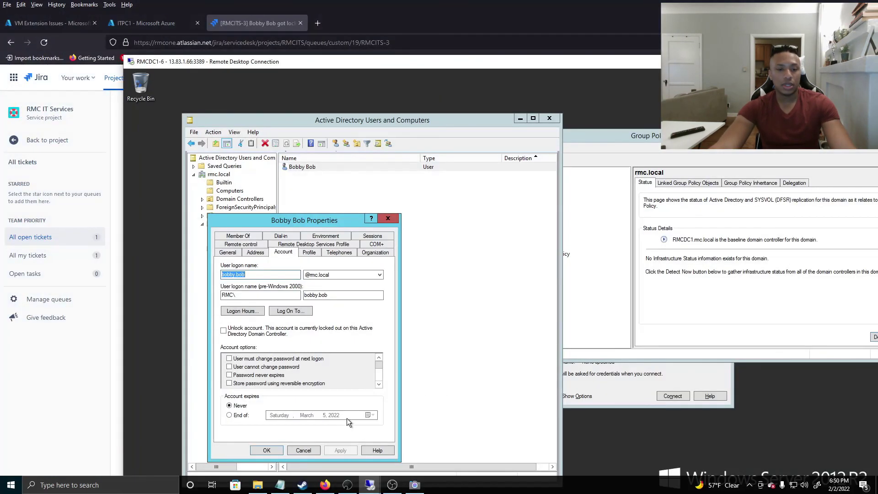
click(388, 218)
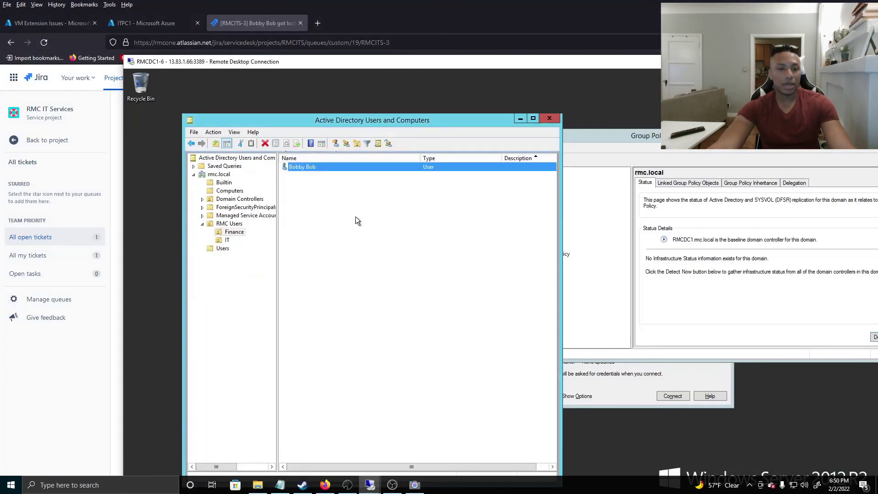
double_click(311, 166)
drag(350, 67, 255, 13)
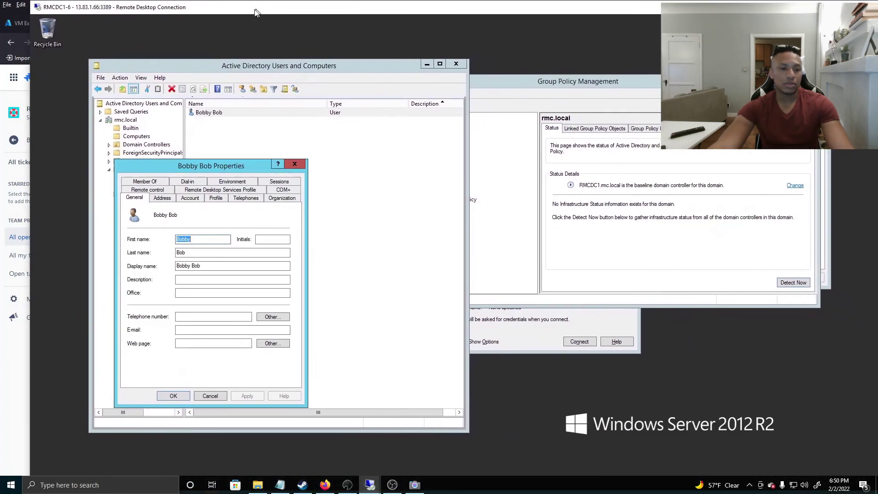
click(200, 200)
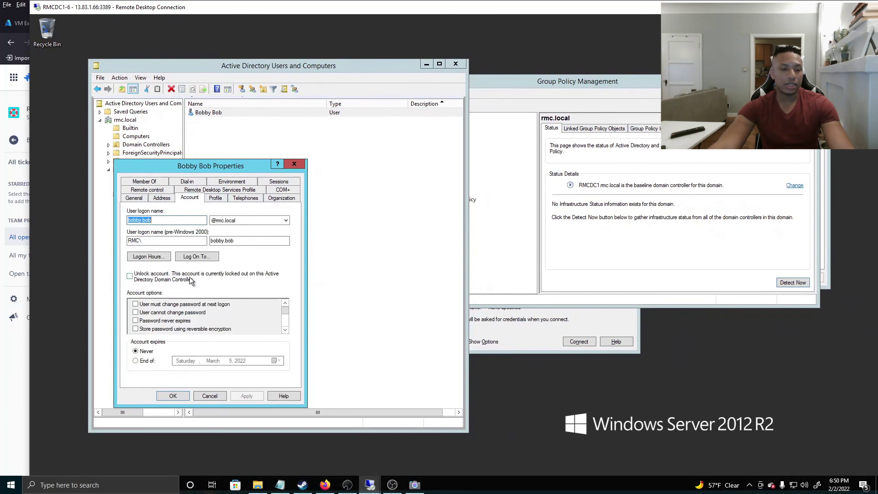
click(137, 278)
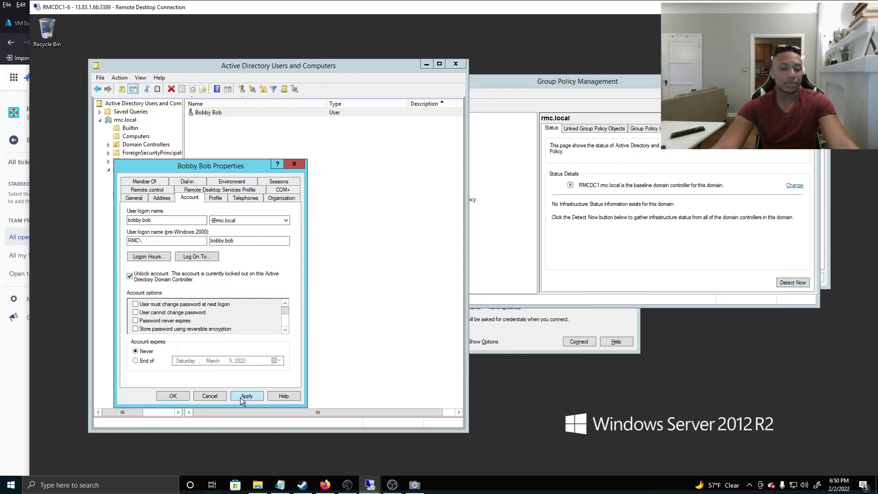
click(245, 396)
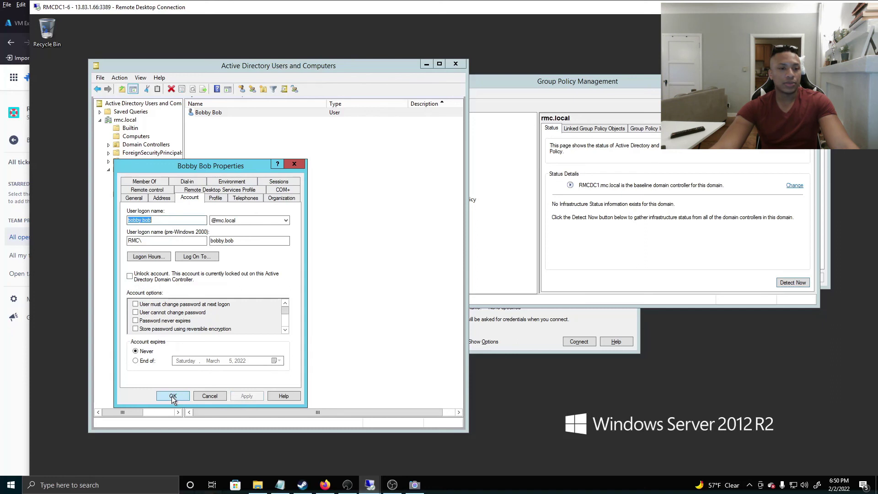
click(172, 395)
Reopen the user's properties to verify the unlock, then return to the Jira ticket
double_click(206, 113)
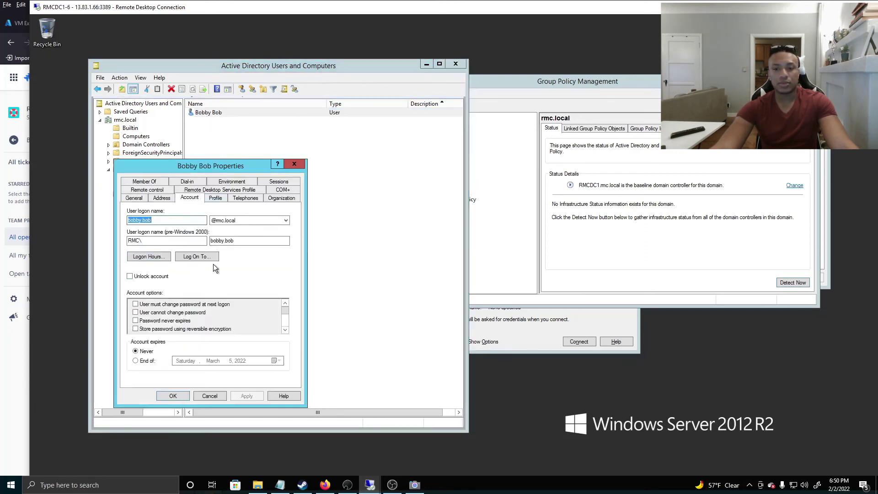
click(293, 165)
double_click(271, 6)
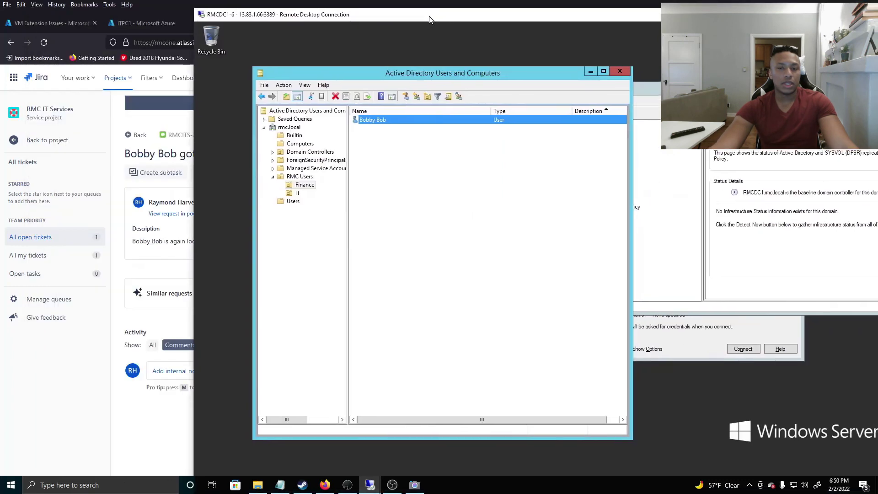
click(271, 4)
Resolve RMCITS-3 with the comment 'Unlocked account' and resolution Done
click(630, 156)
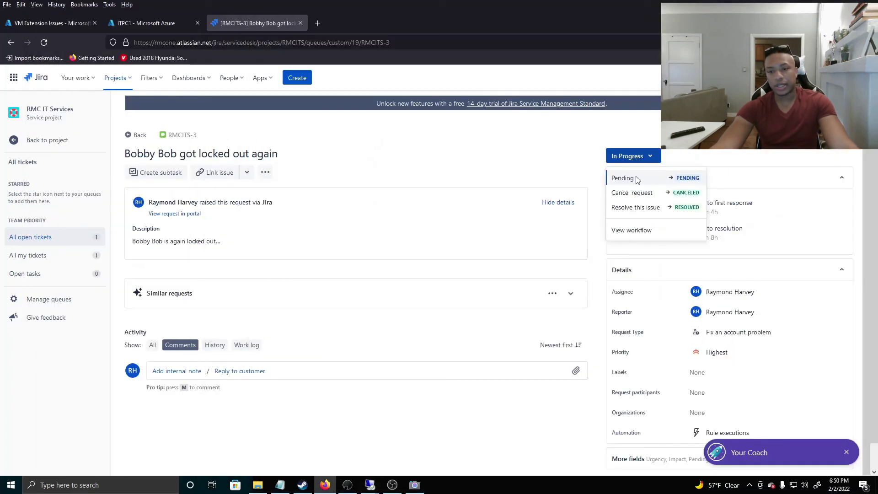
click(638, 208)
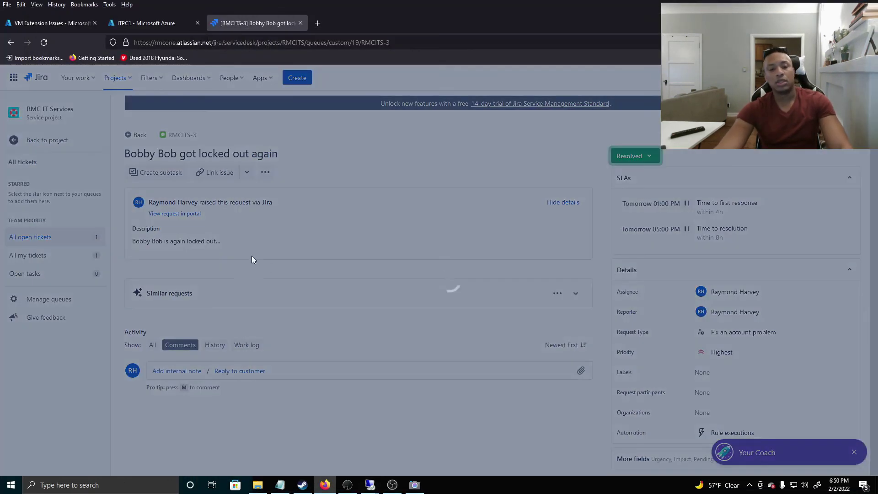
text(Un)
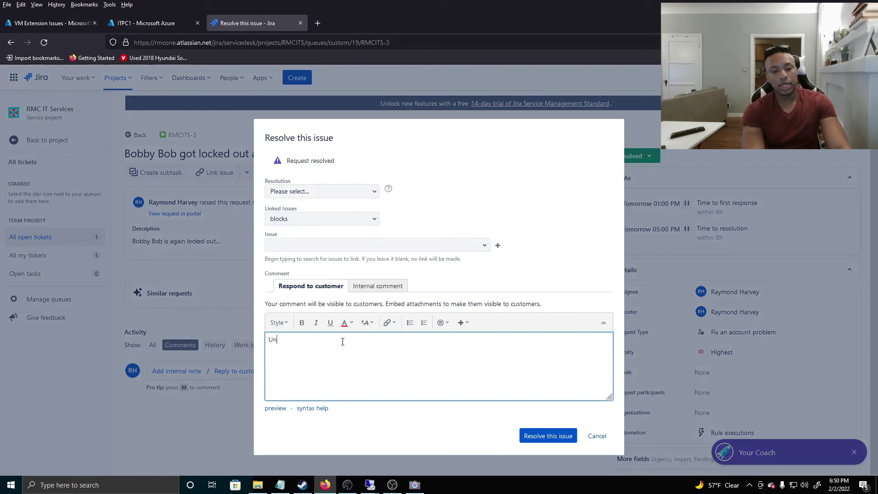
text(locked account)
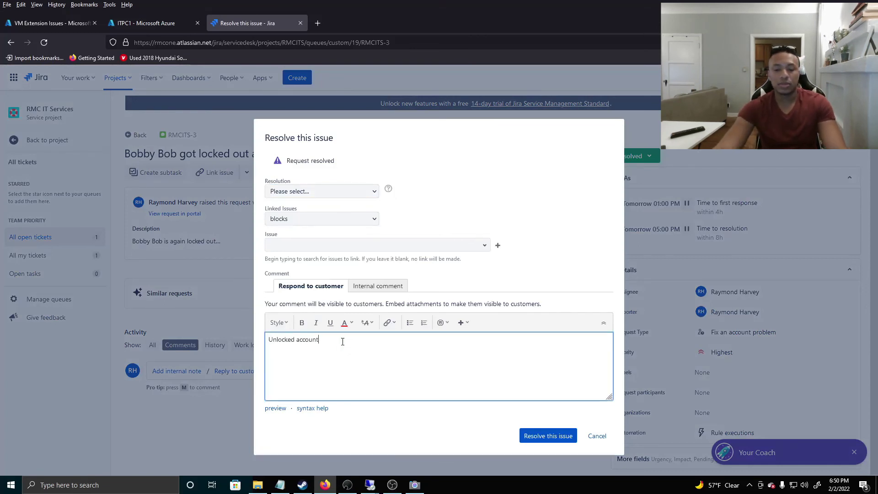
click(534, 436)
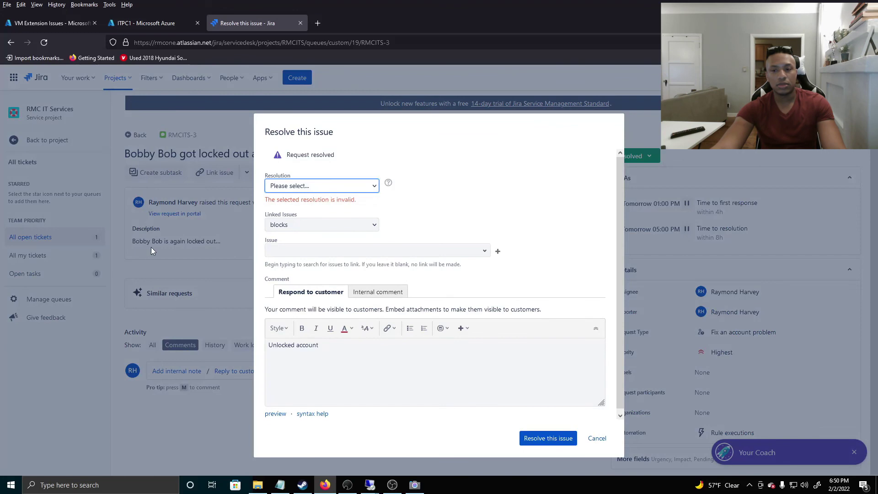
click(352, 188)
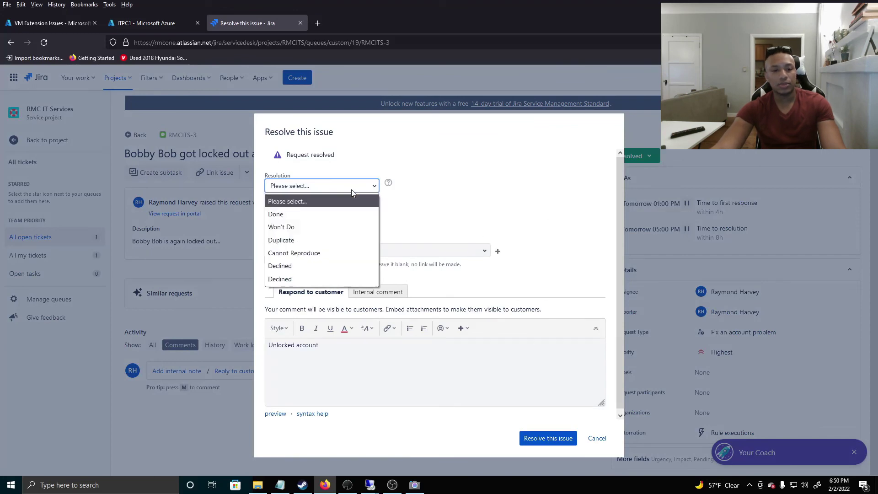
click(307, 215)
click(544, 438)
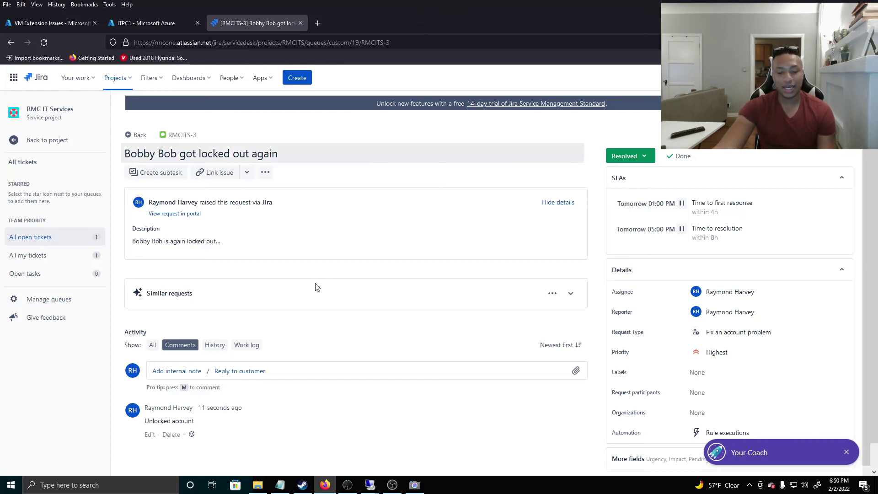
Switch to the RMCDC1-6 session, maximize it, and bring ADUC in front of Group Policy Management
click(371, 489)
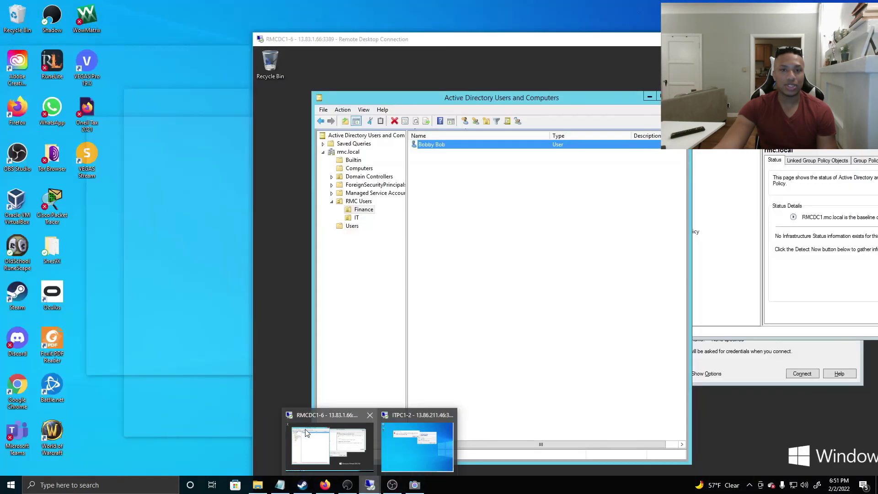
click(329, 445)
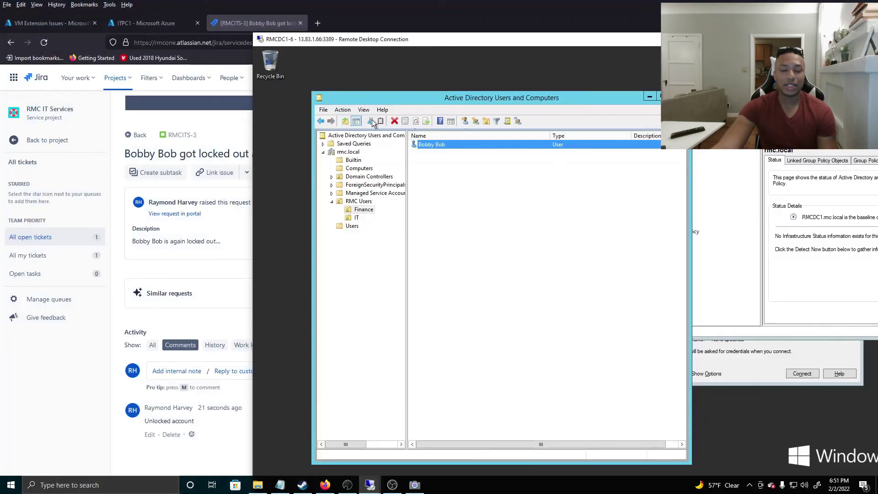
drag(380, 45, 210, 27)
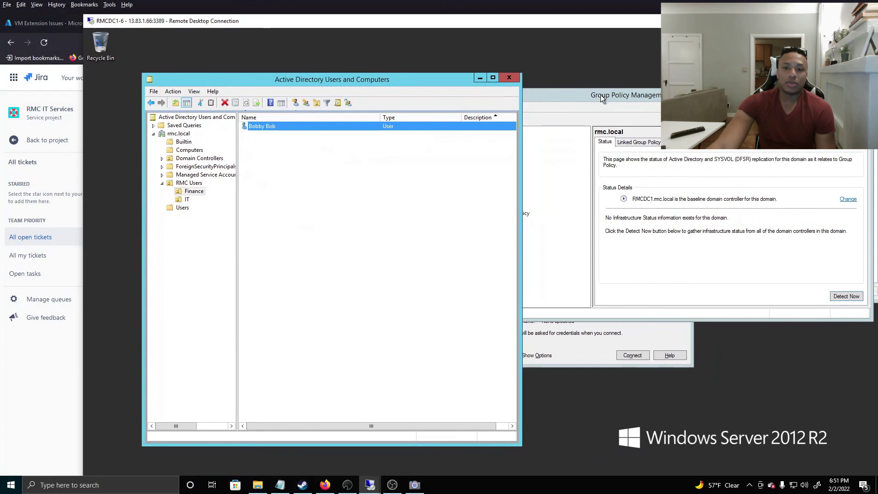
click(603, 92)
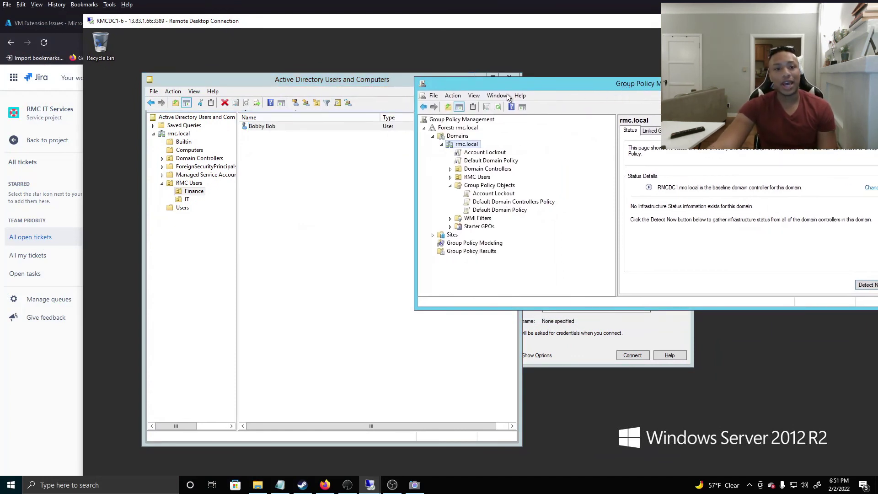
drag(324, 81, 523, 64)
drag(285, 22, 242, 9)
double_click(230, 15)
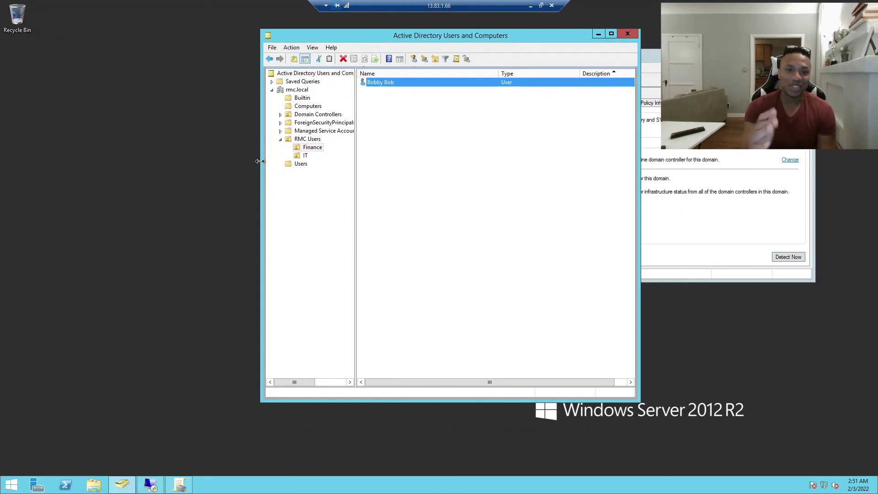
click(161, 166)
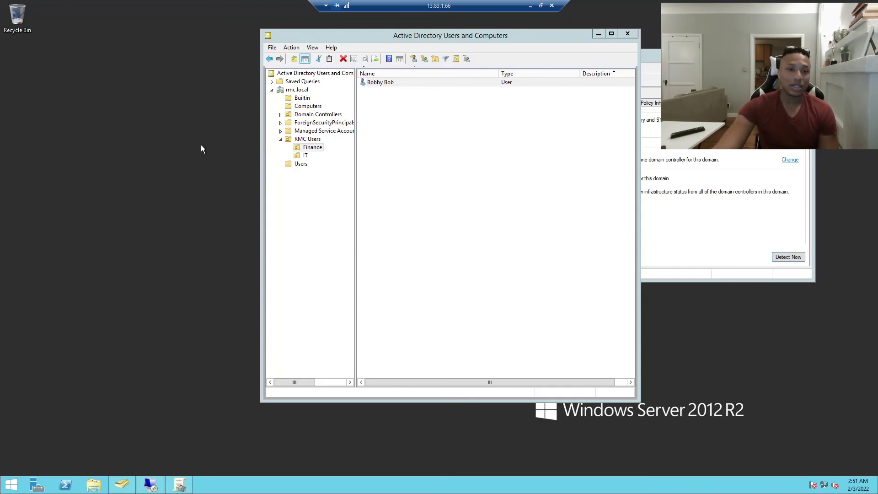
drag(297, 36, 423, 59)
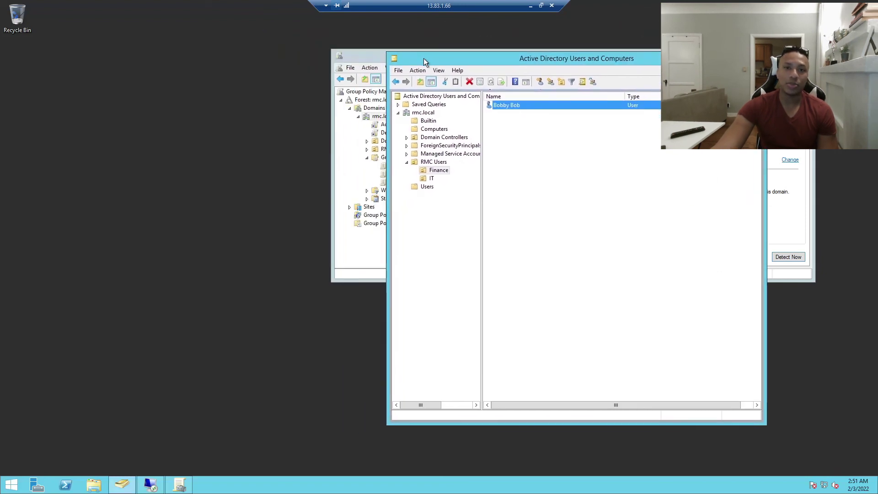